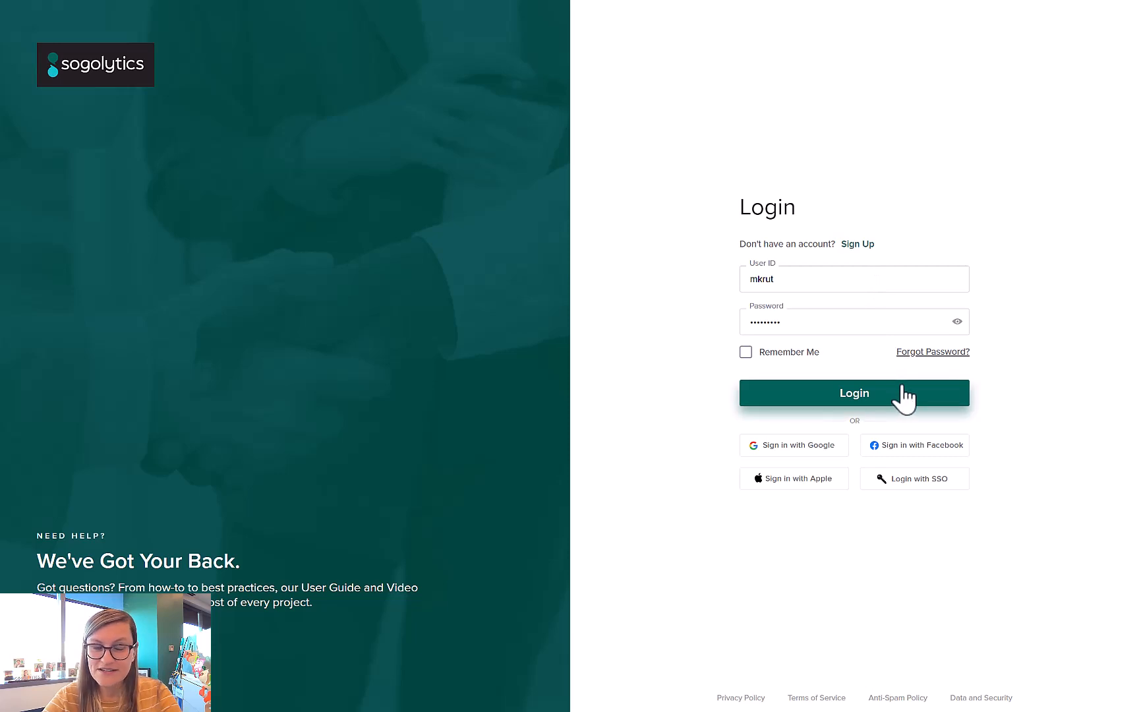
- Log in to the account with the prefilled credentials and view the profile menu's options
click(952, 398)
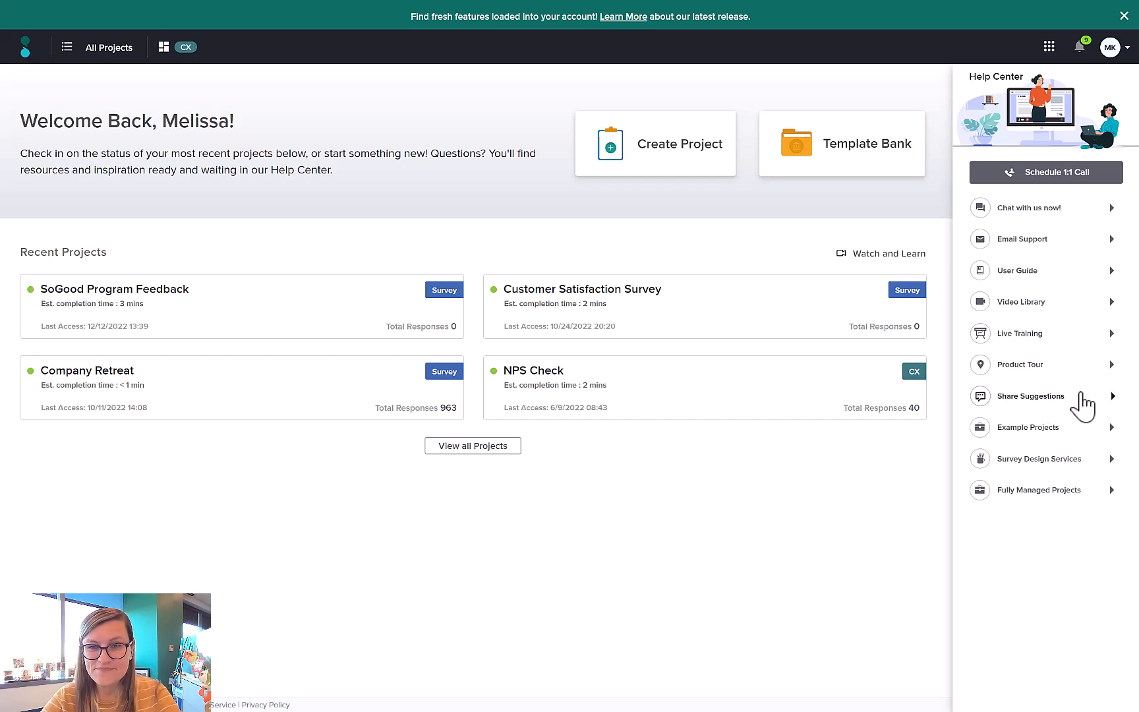
click(1120, 54)
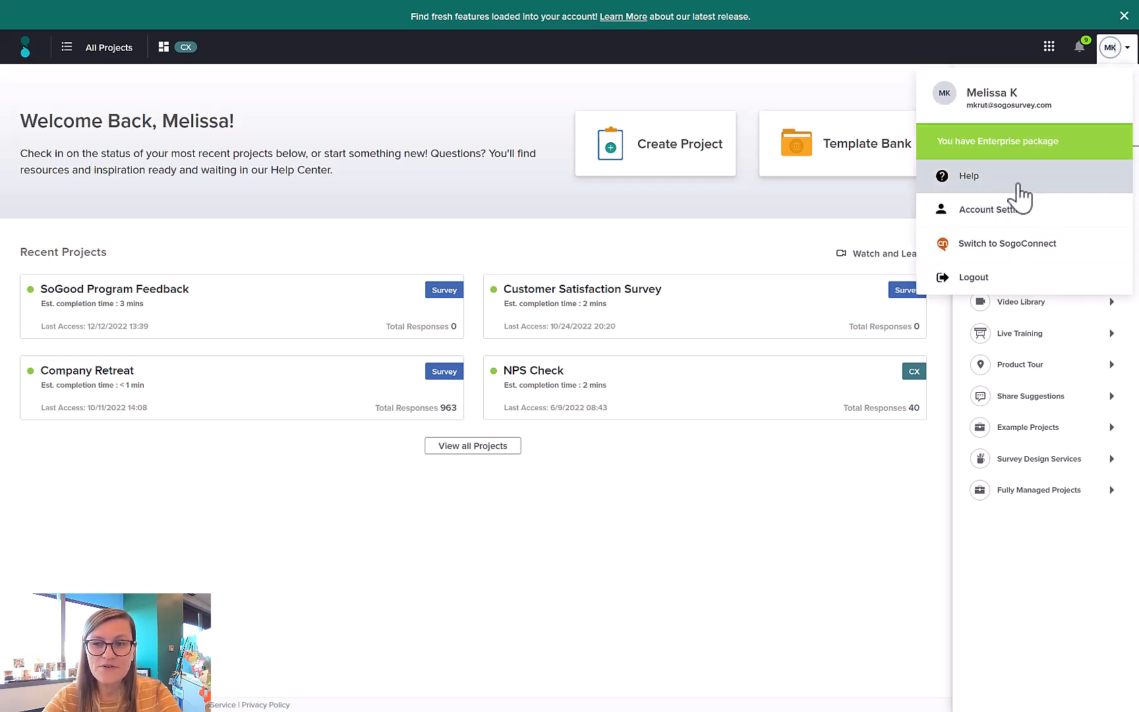
click(1023, 48)
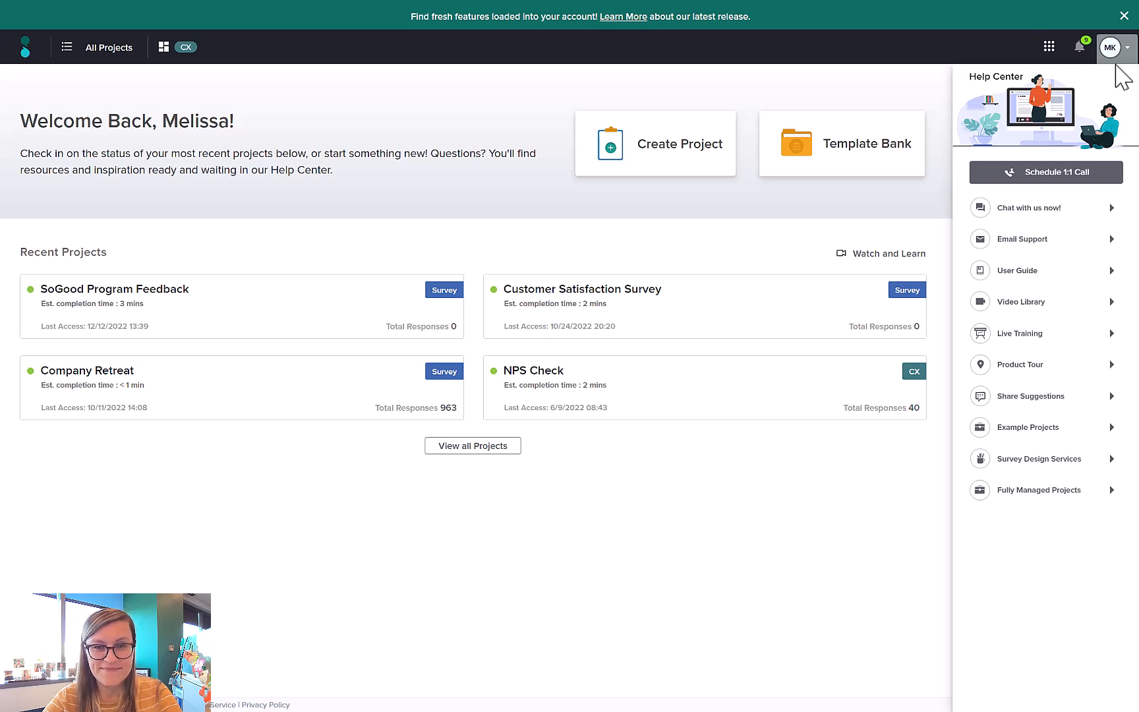
- Create a new Survey project from a blank survey and name it "Video Example Survey"
click(670, 177)
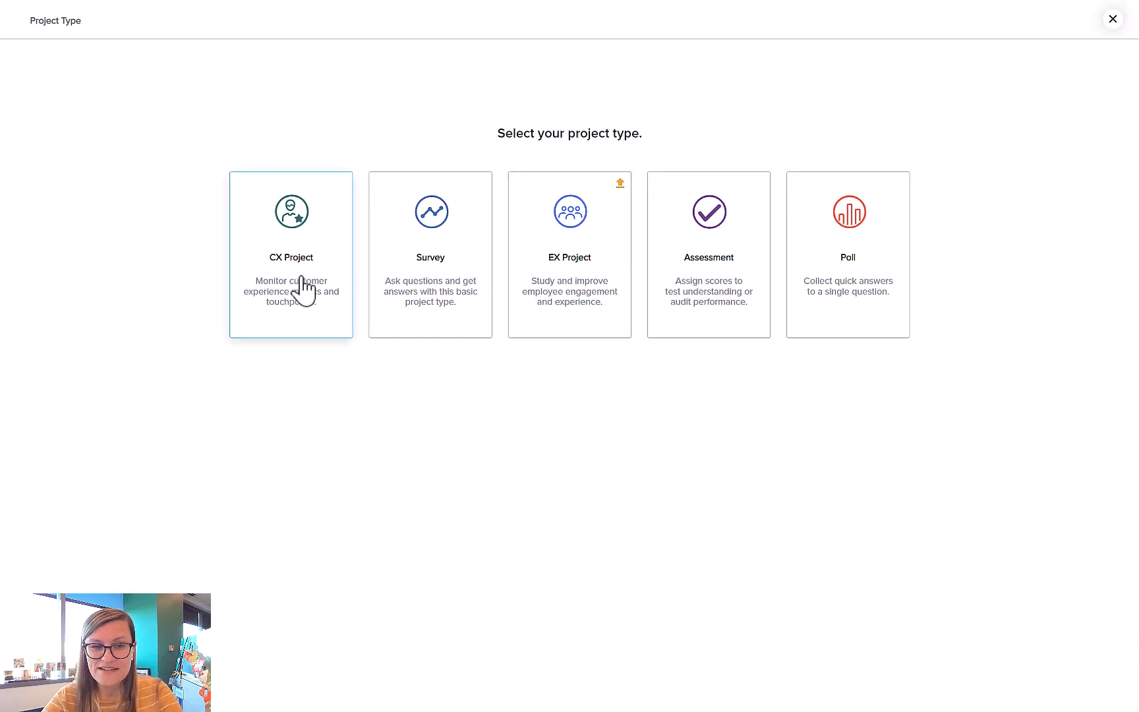
click(439, 323)
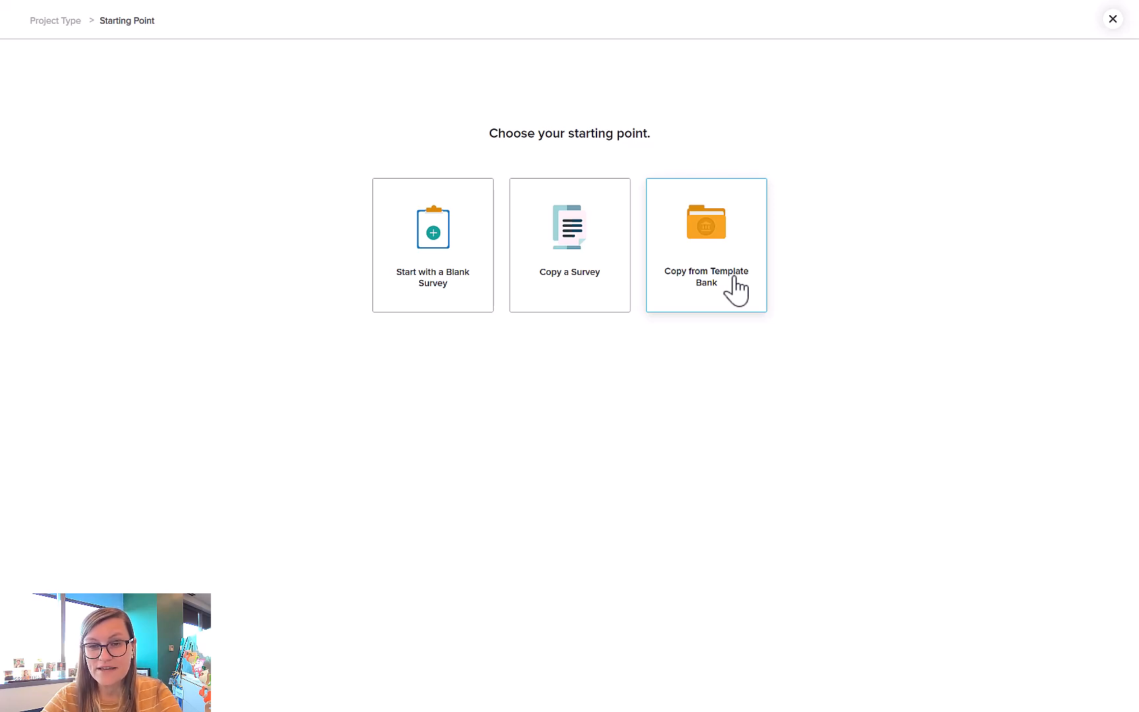
click(461, 304)
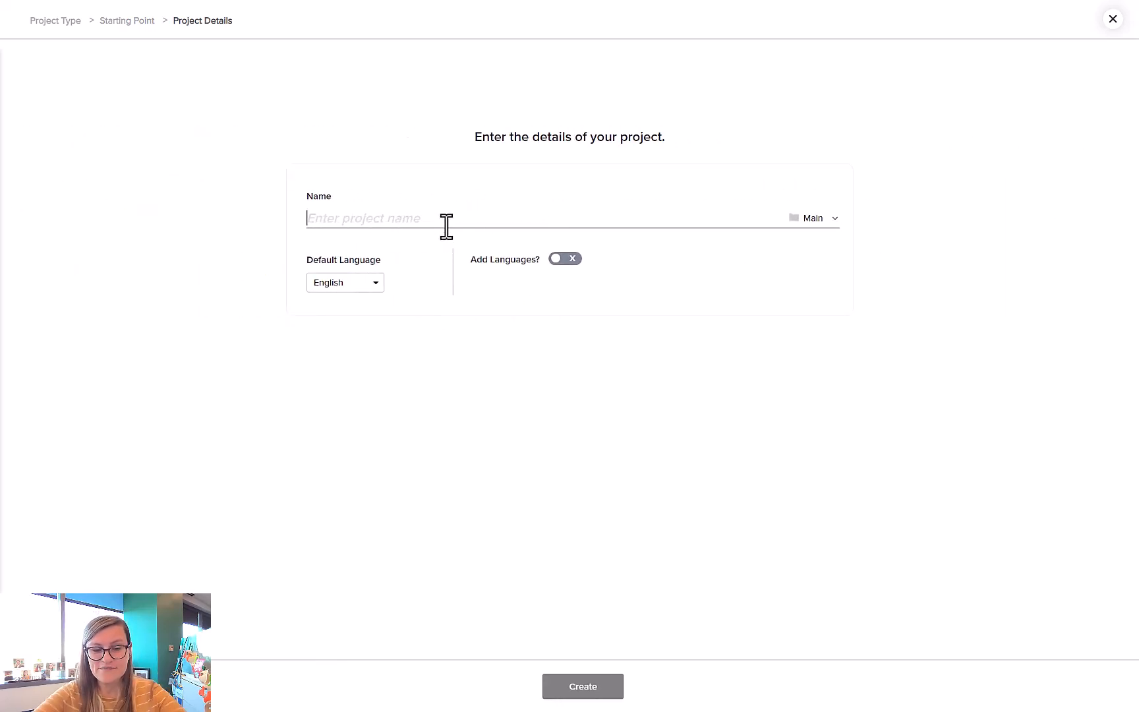
text(Video )
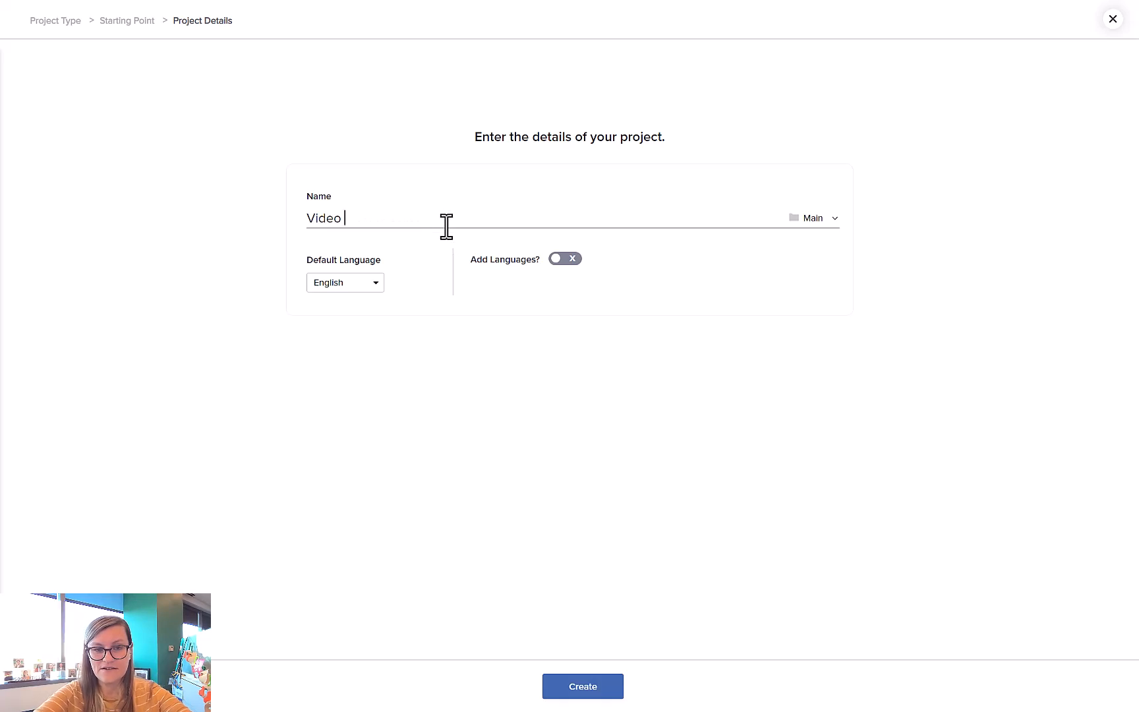
text(Example Survey)
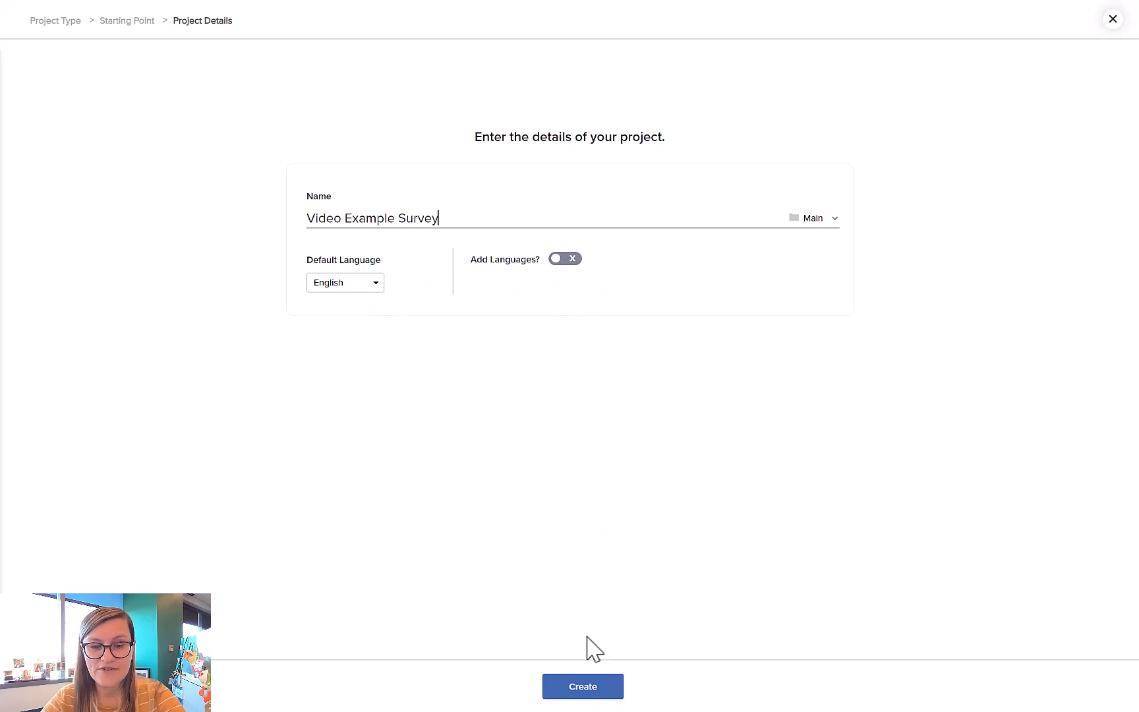
click(585, 689)
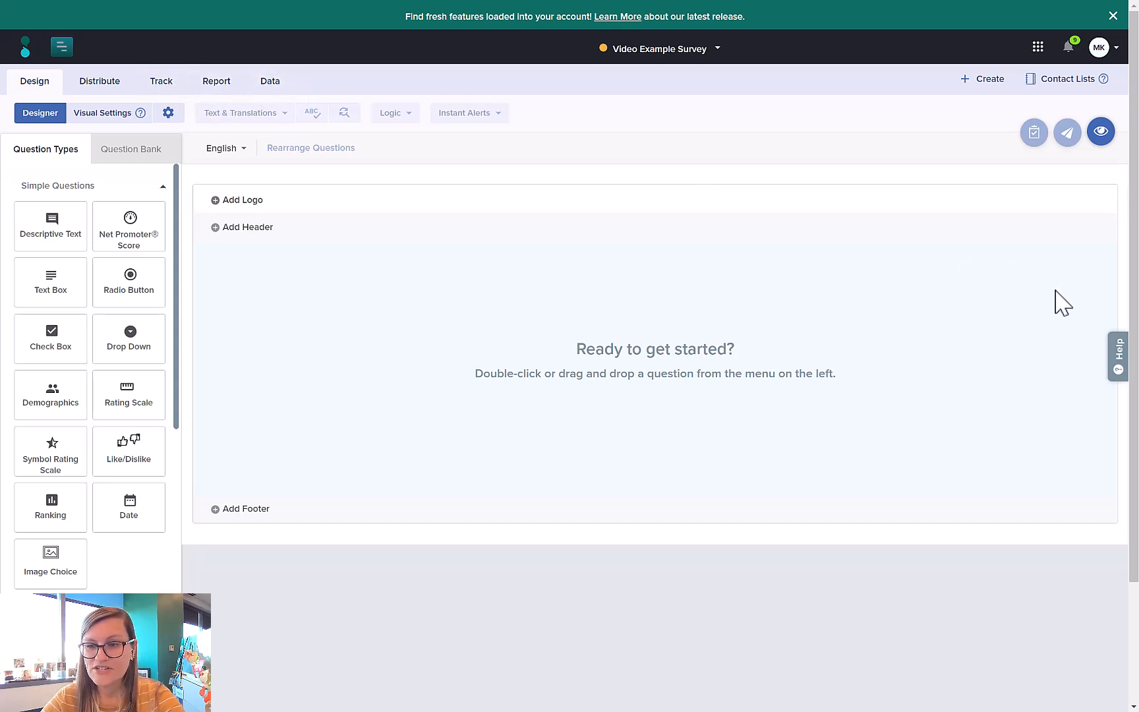
- View the Help Center options in the survey designer and close them again
click(1120, 364)
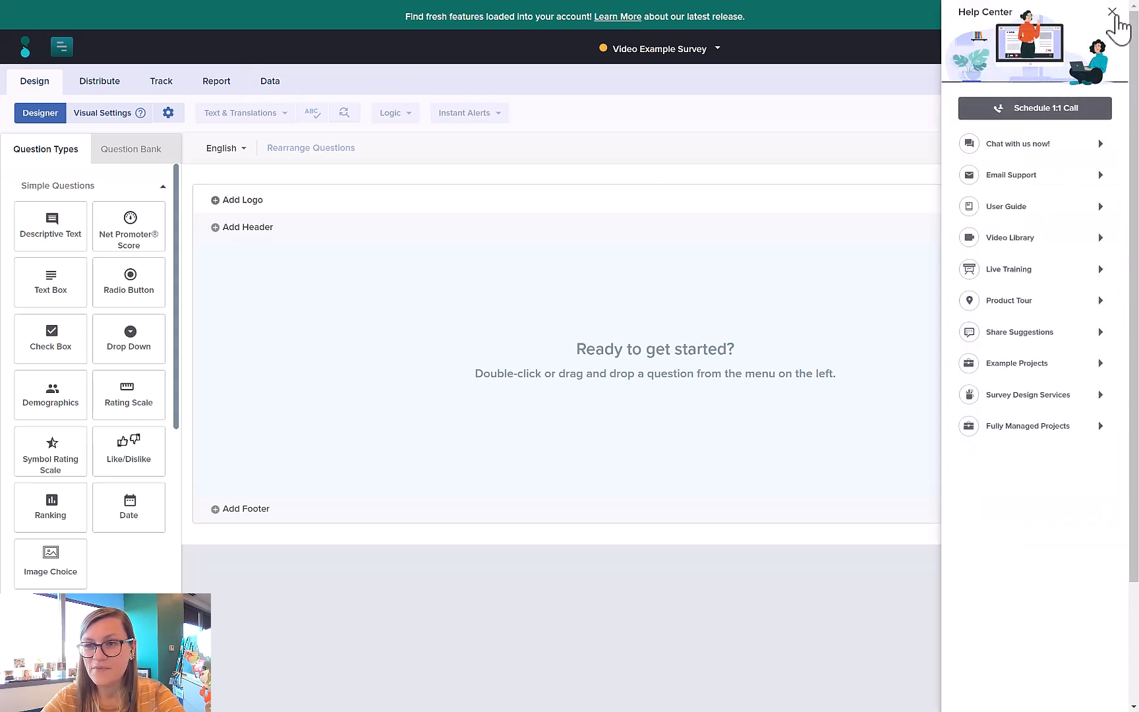
click(1112, 12)
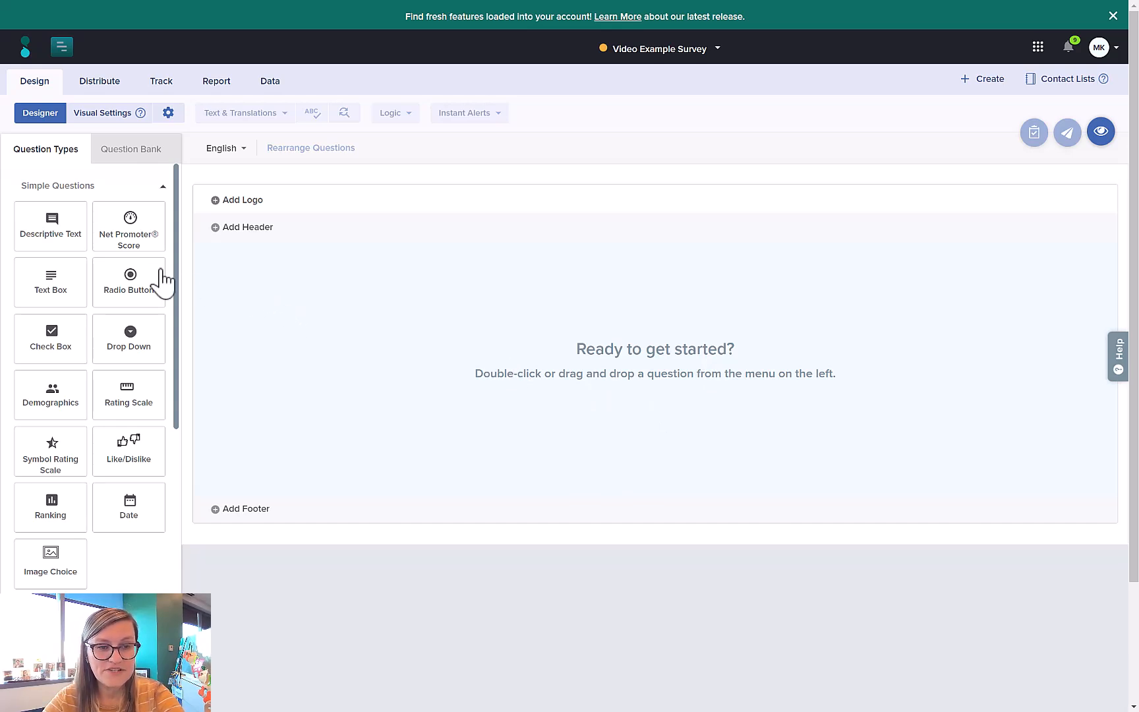
- Add a Radio Button question reading "Do you love this video?" with the answers Yes and No
mouse_move(161, 269)
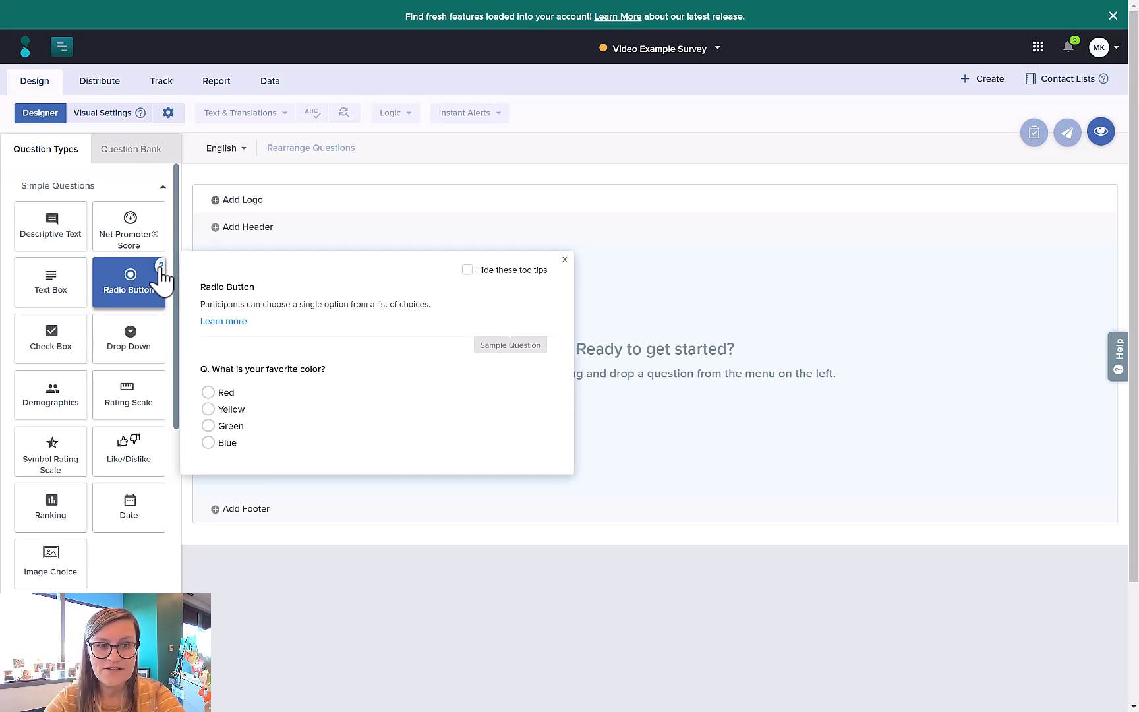
drag(128, 284, 348, 288)
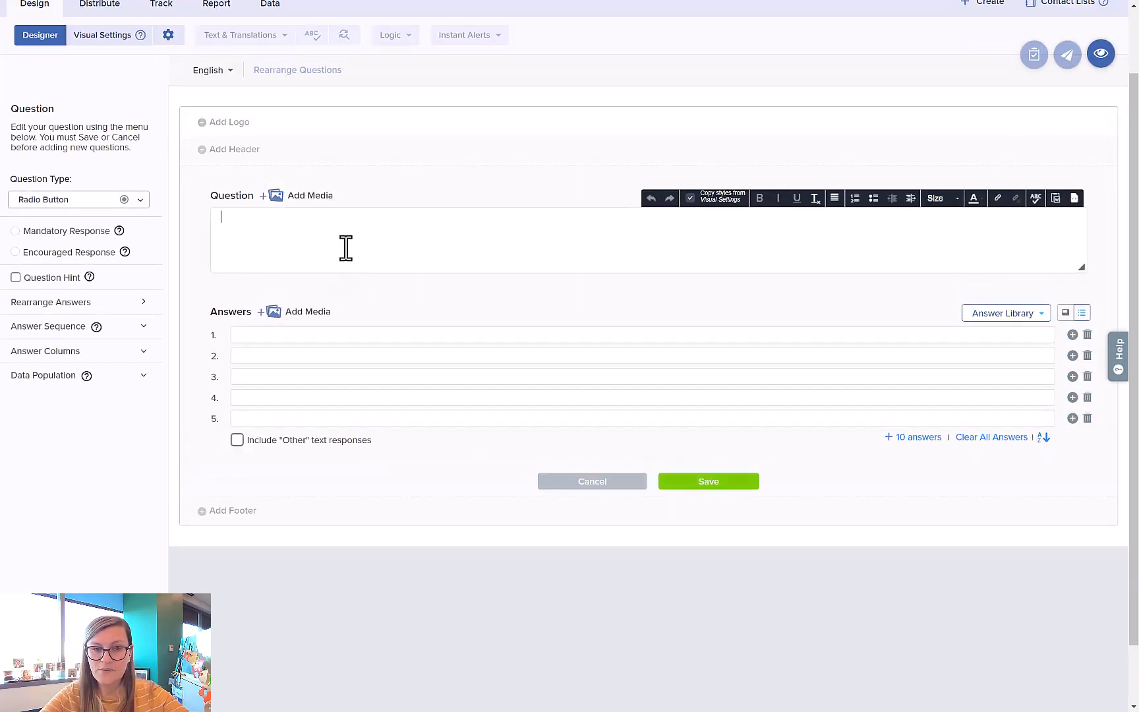
text(Do you love this video?)
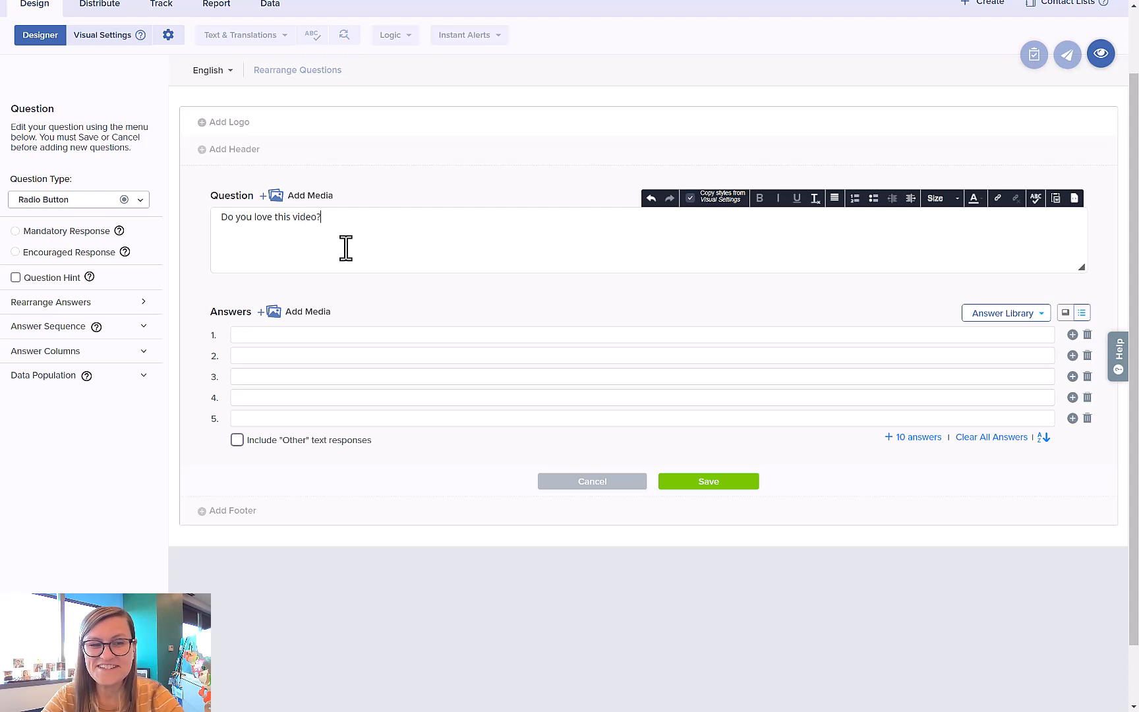
click(302, 336)
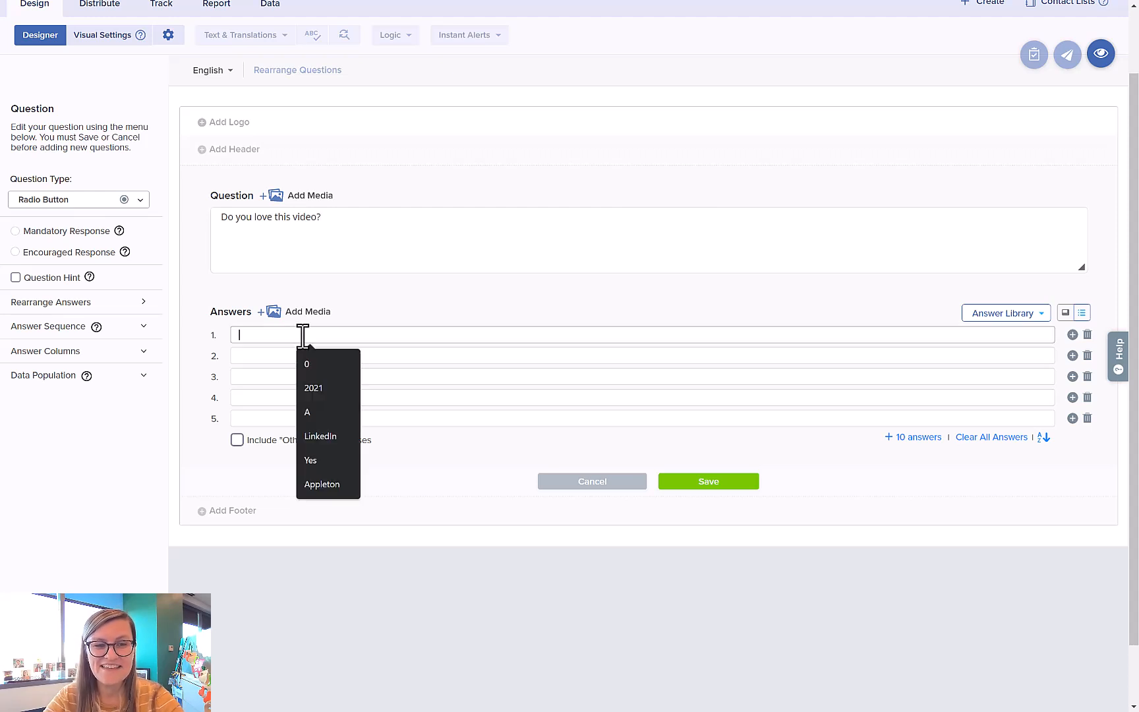
text(Yes)
key(Tab)
text(No)
key(Tab)
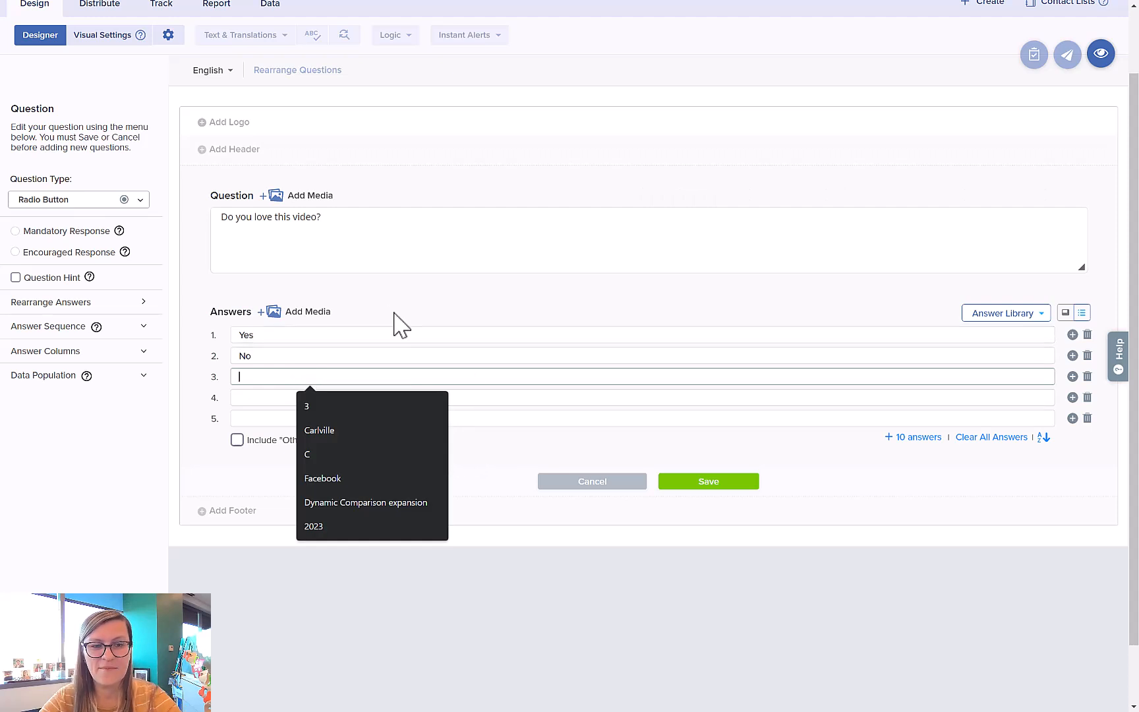
click(409, 316)
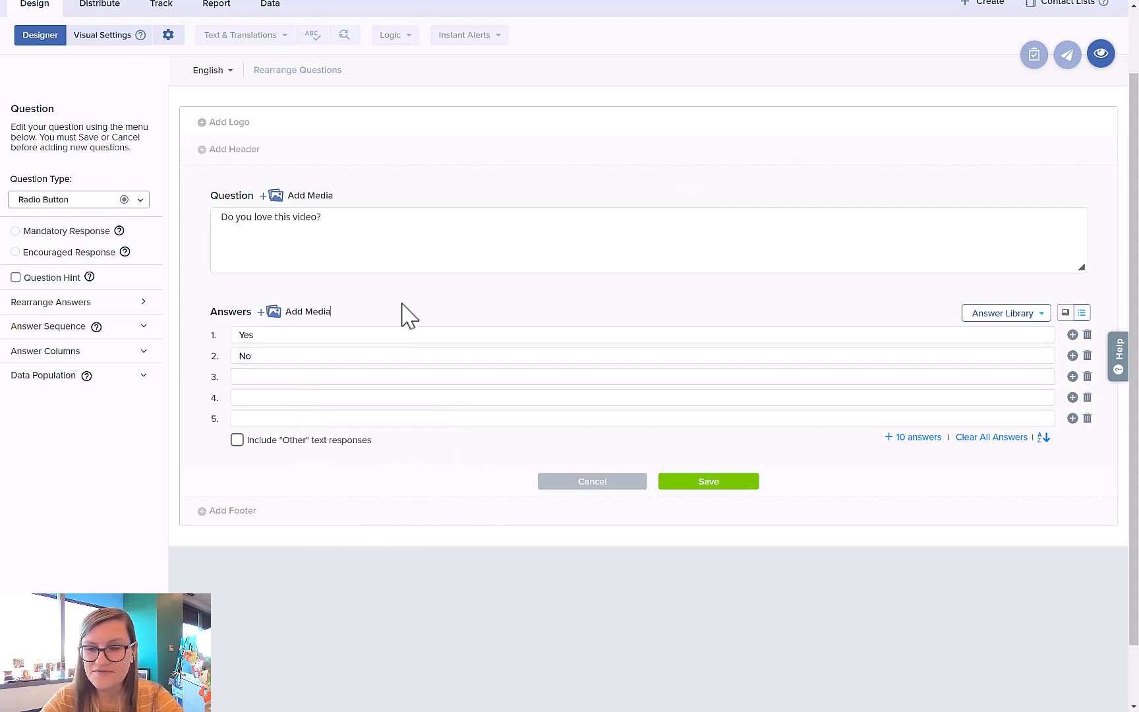
- Examine the single-box view of the answers and the system-defined lists in the Answer Library, ending in the numbered answer view
click(1066, 319)
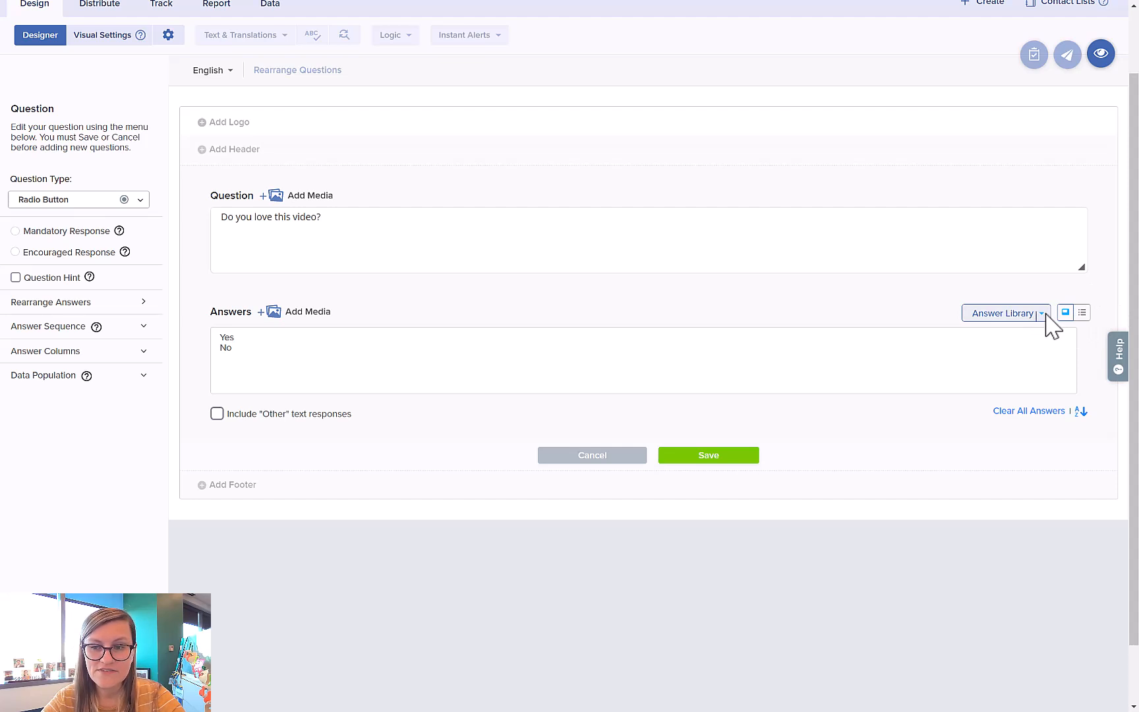
click(1042, 314)
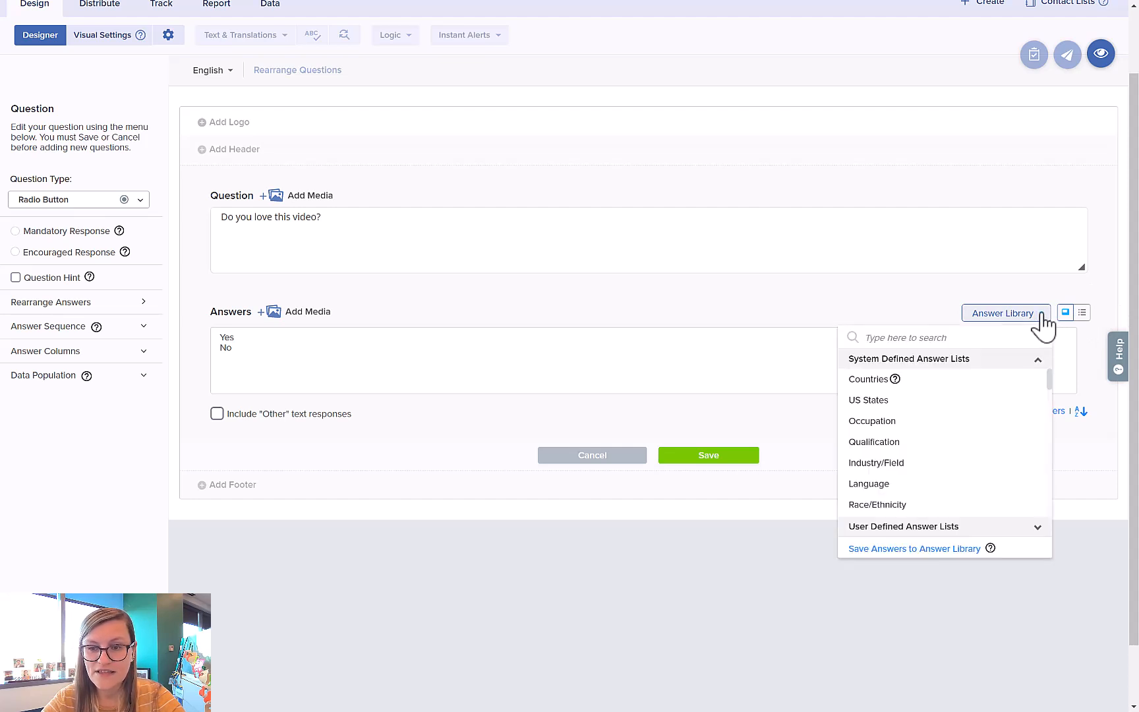
mouse_move(960, 401)
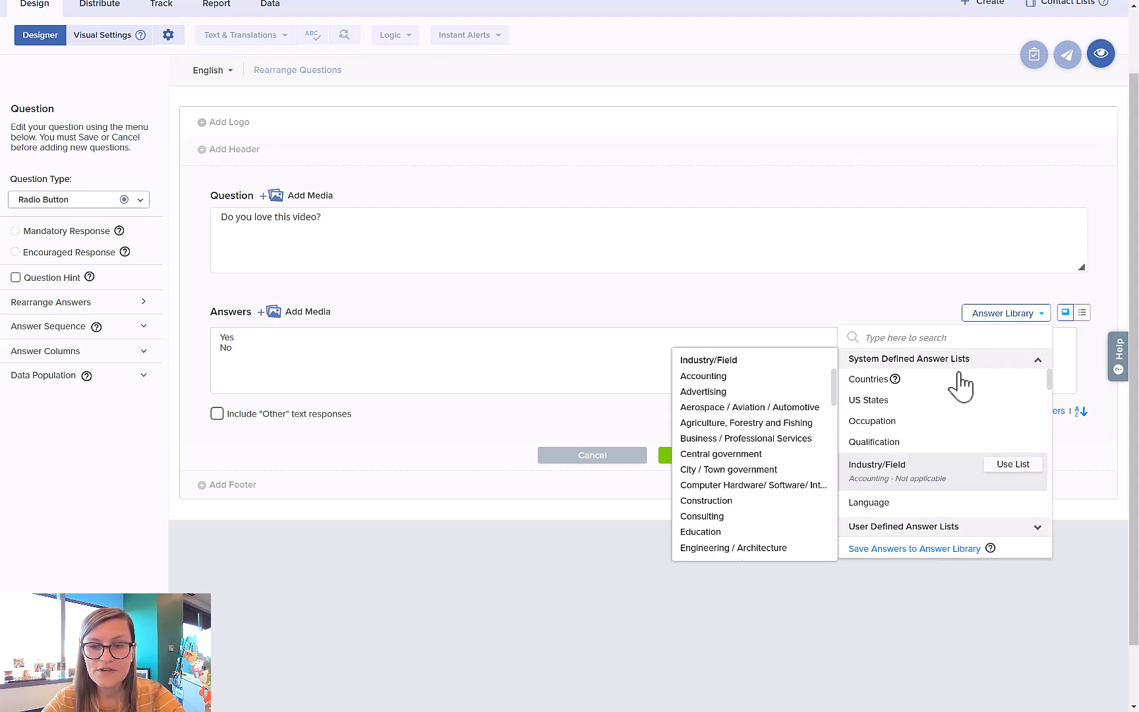
click(947, 297)
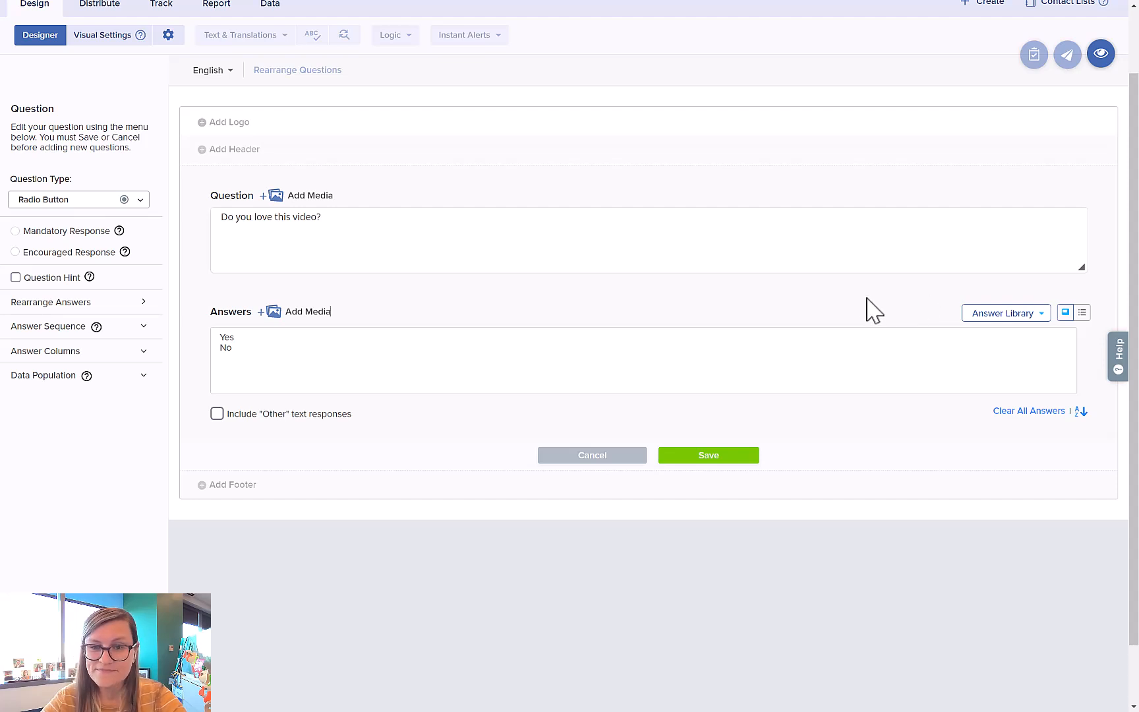
click(1082, 313)
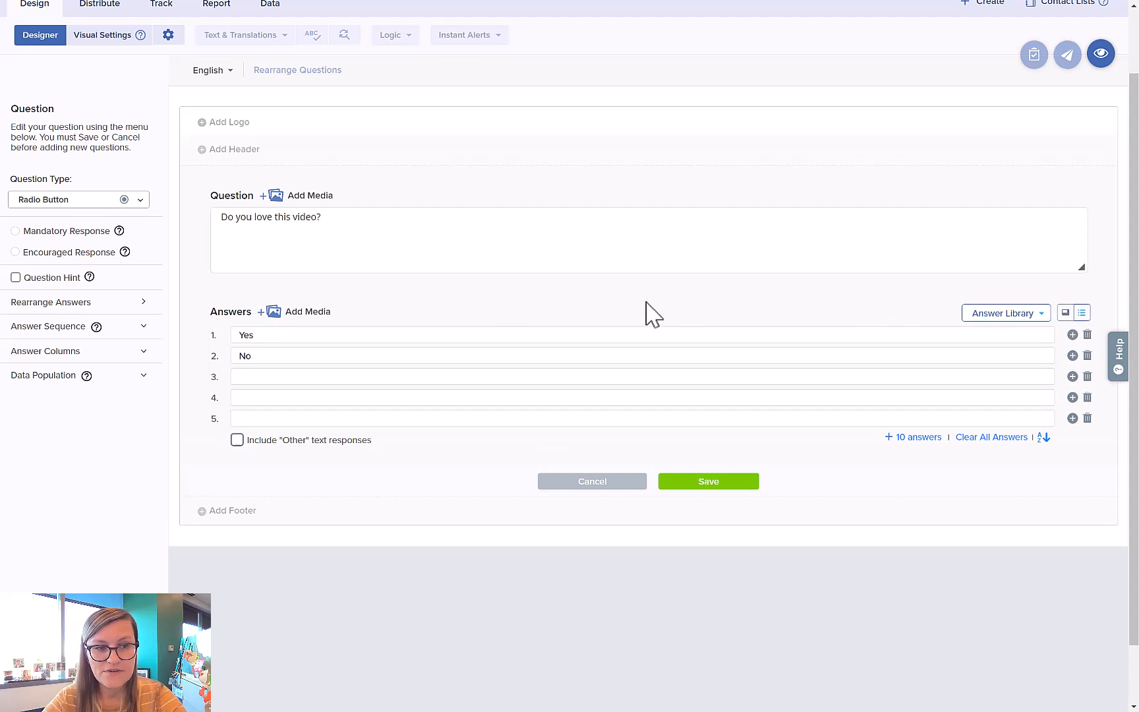
- Change the question type to Rating Scale and set its values to range from 1 to 5
click(140, 200)
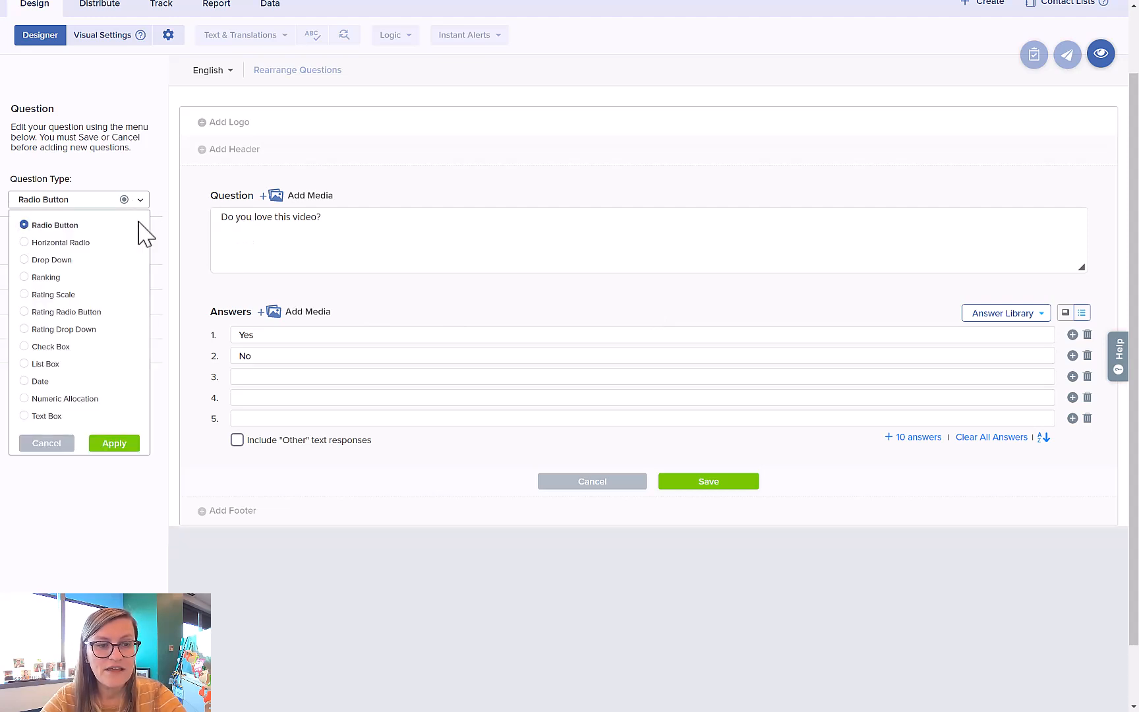
click(71, 297)
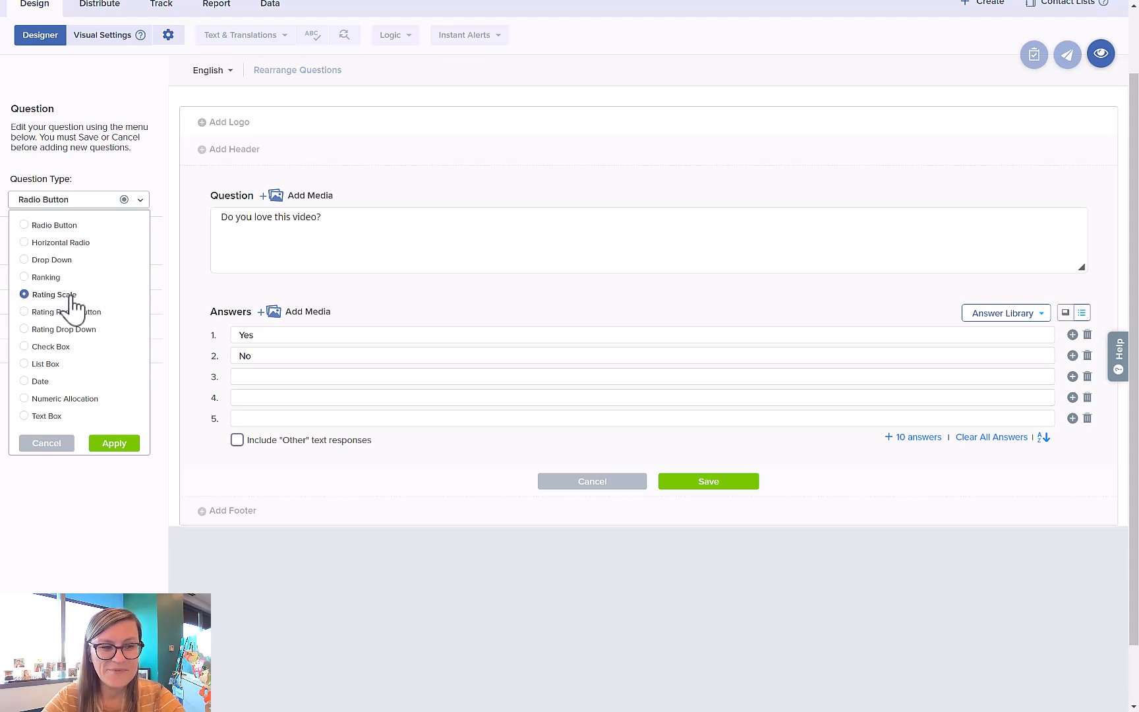
click(114, 444)
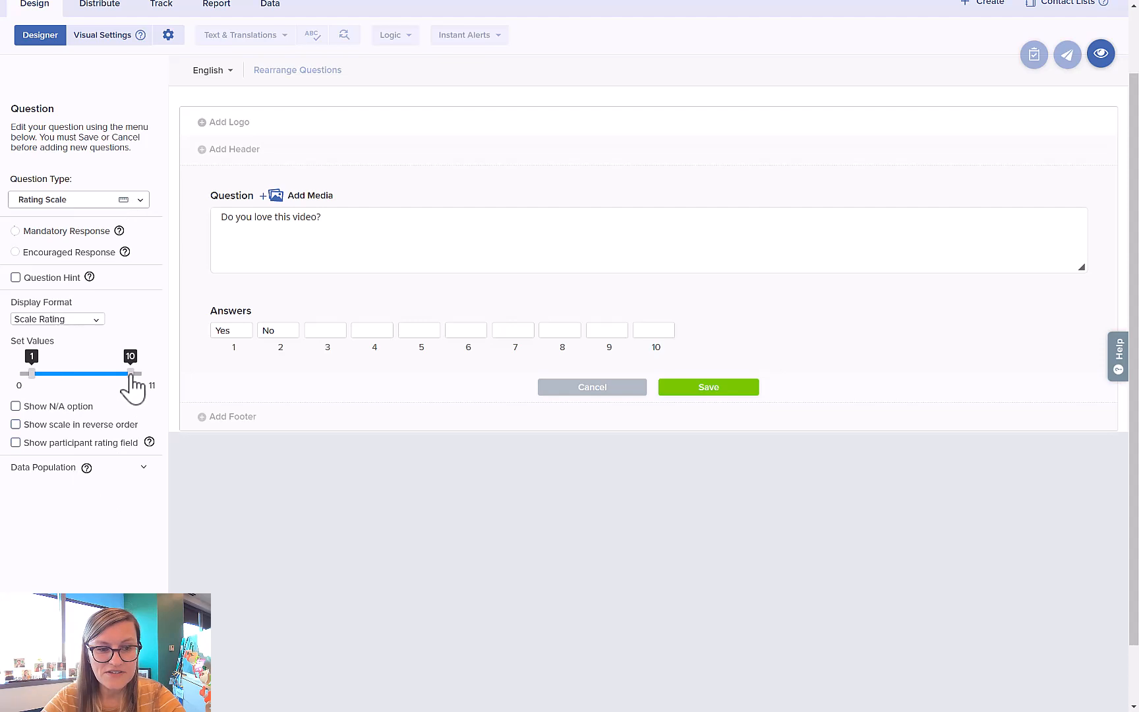
drag(132, 376, 75, 375)
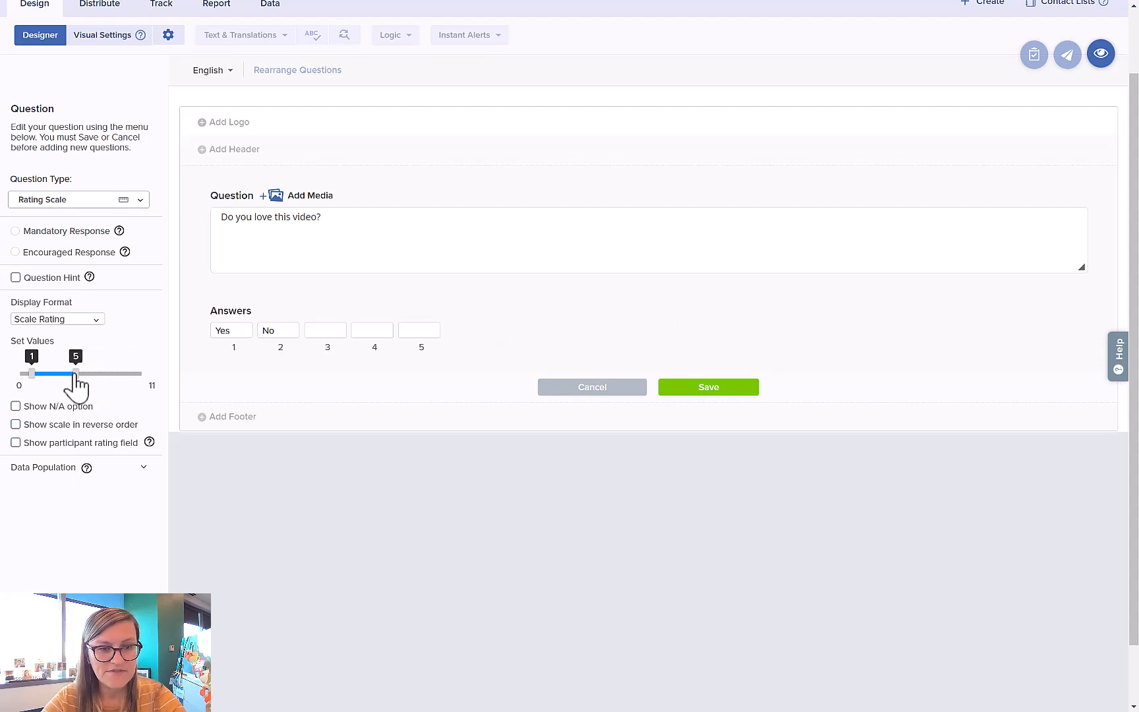
click(140, 200)
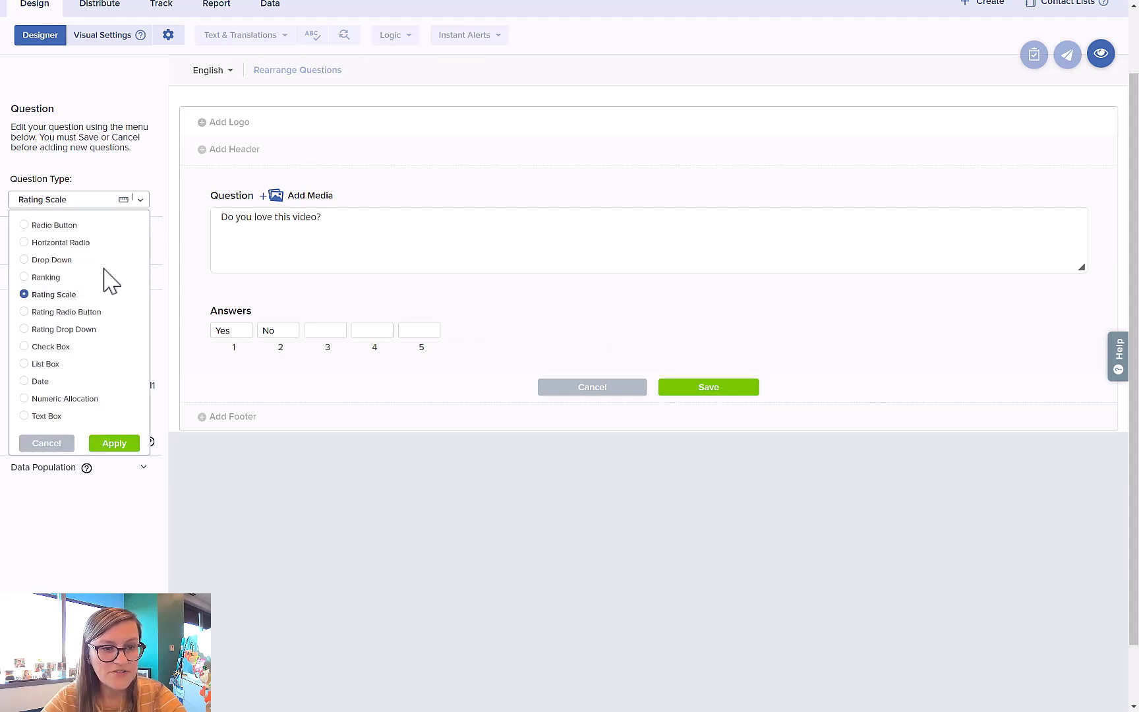
click(65, 445)
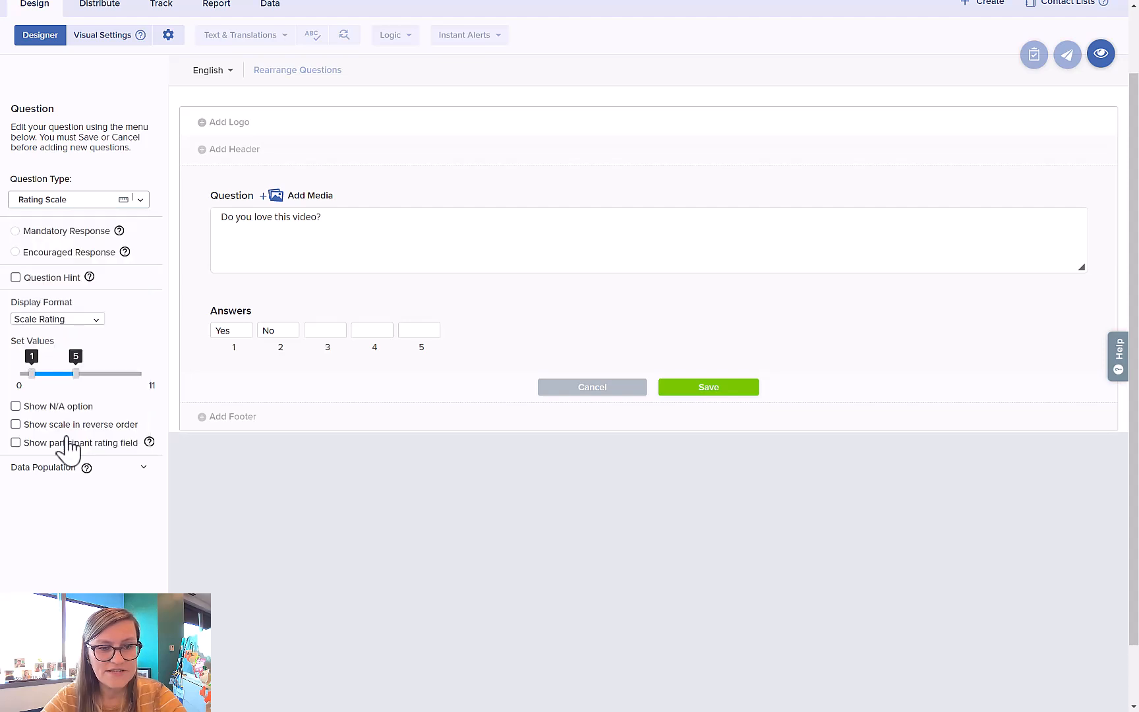
- Replace the question text with "How much do you love this video?"
double_click(225, 330)
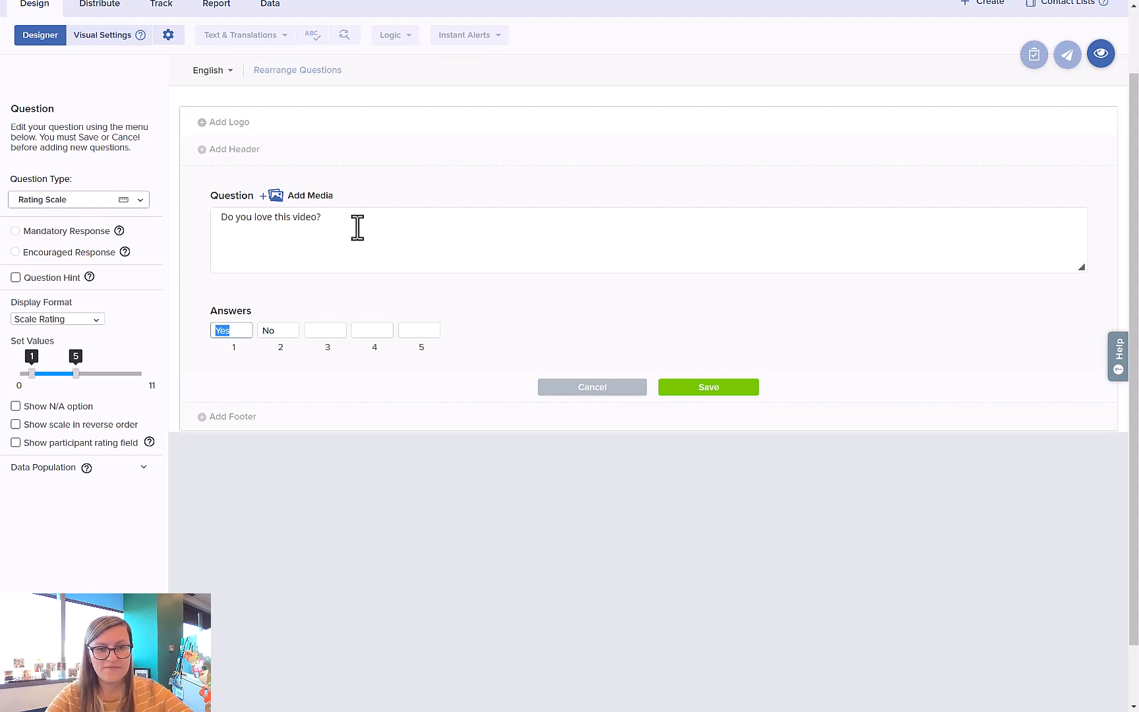
drag(356, 226, 172, 220)
text(How)
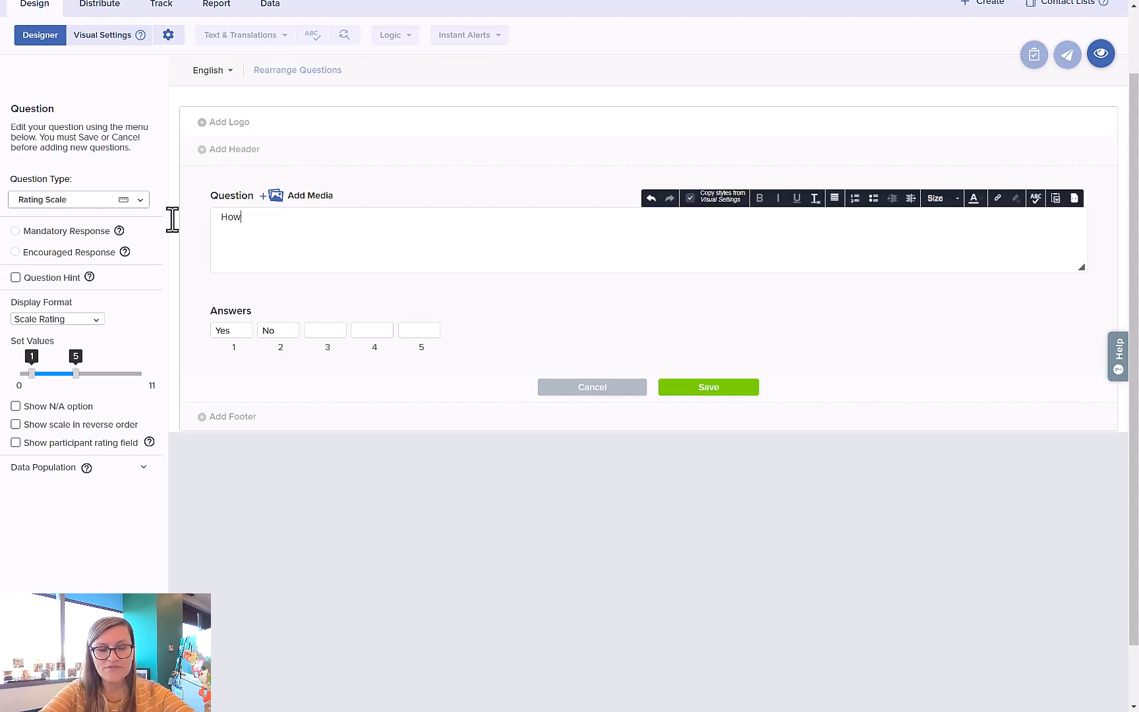
text( much do you l)
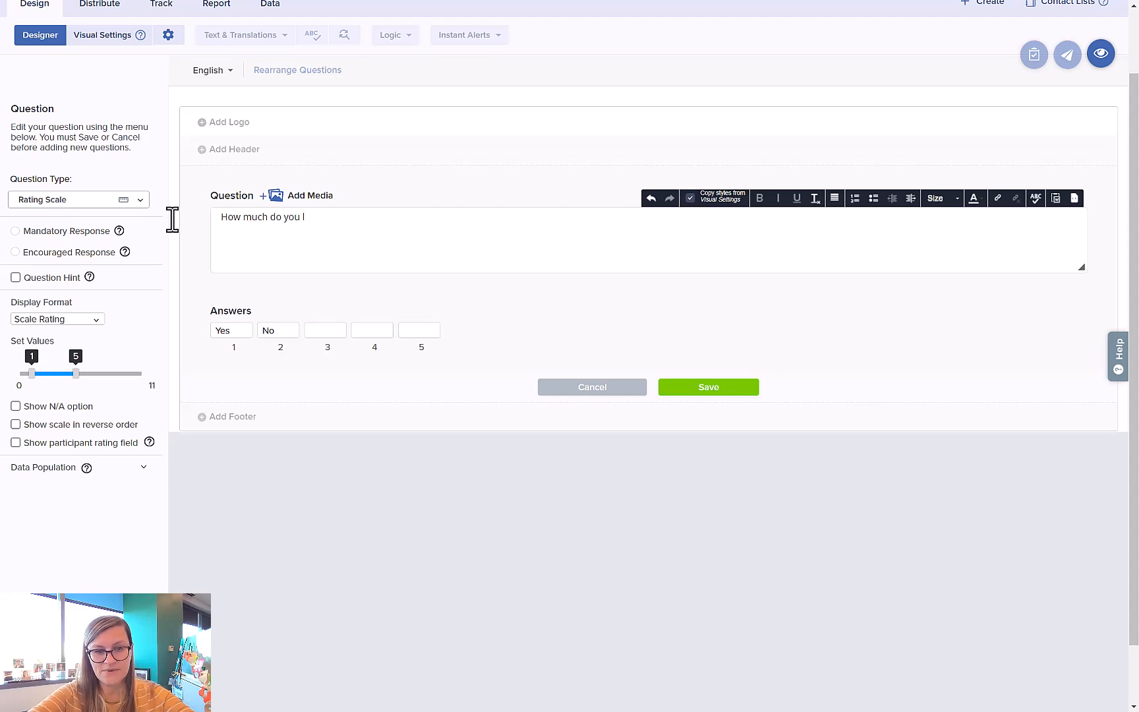
text(ove this video)
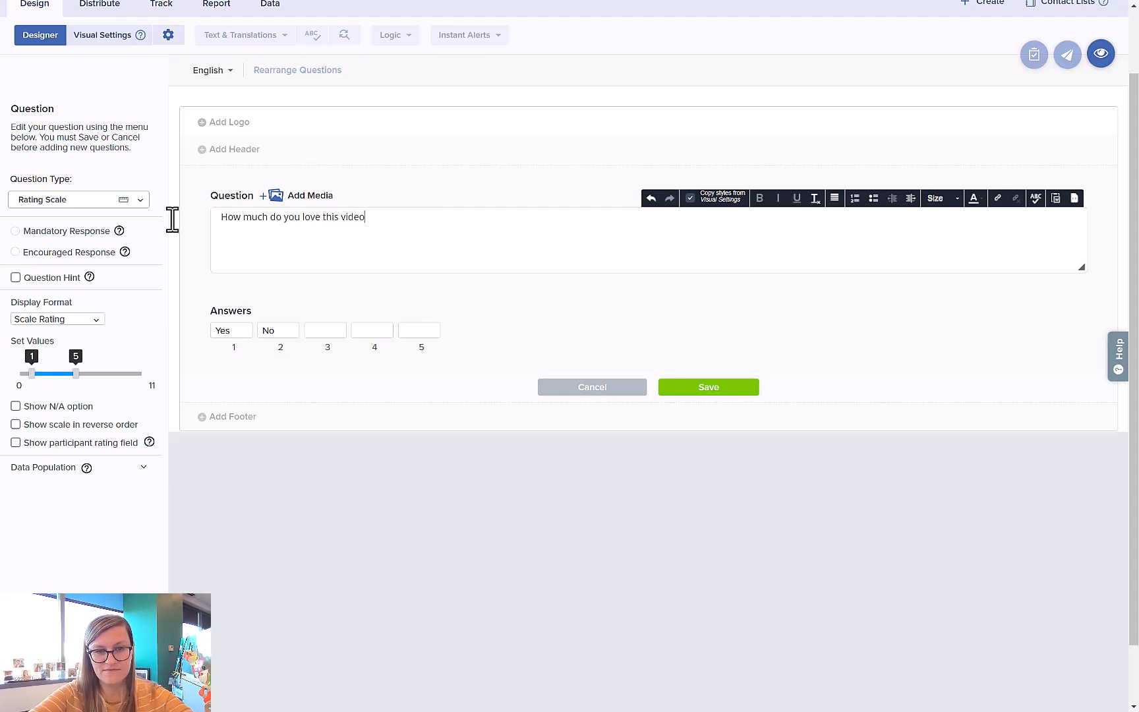
text(?)
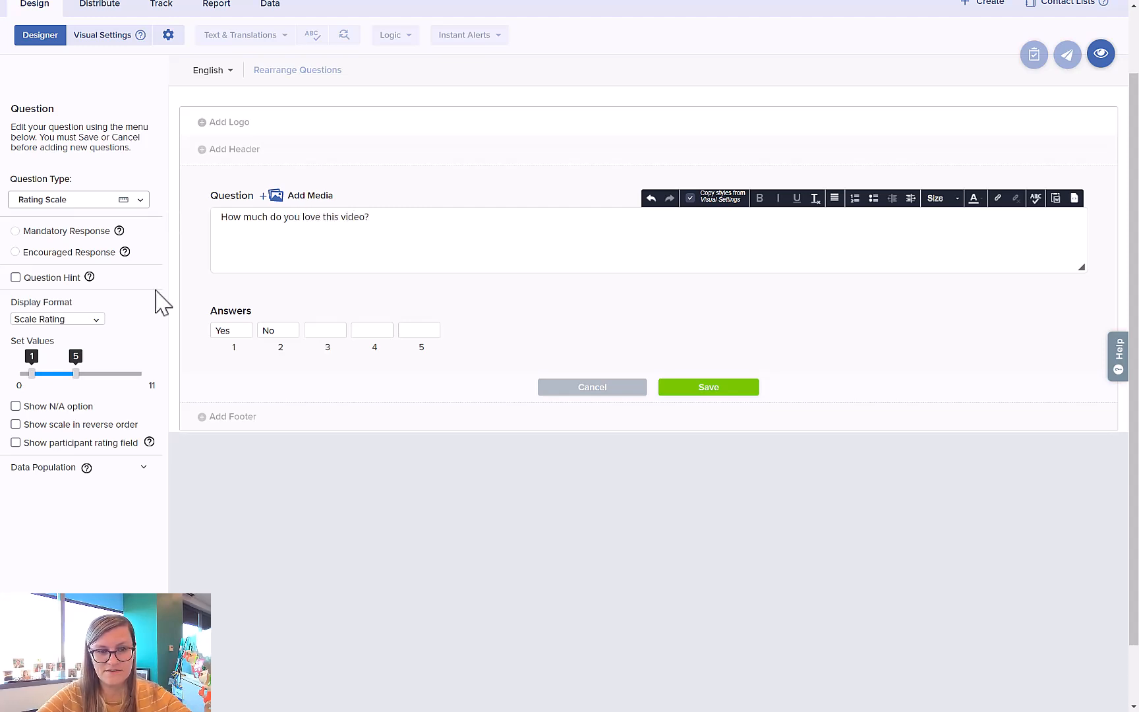
- Label the rating scale's value 1 "Not at all" and value 5 "Lots!", leaving the labels for values 2 to 4 empty
click(237, 331)
double_click(239, 331)
text(Not at a)
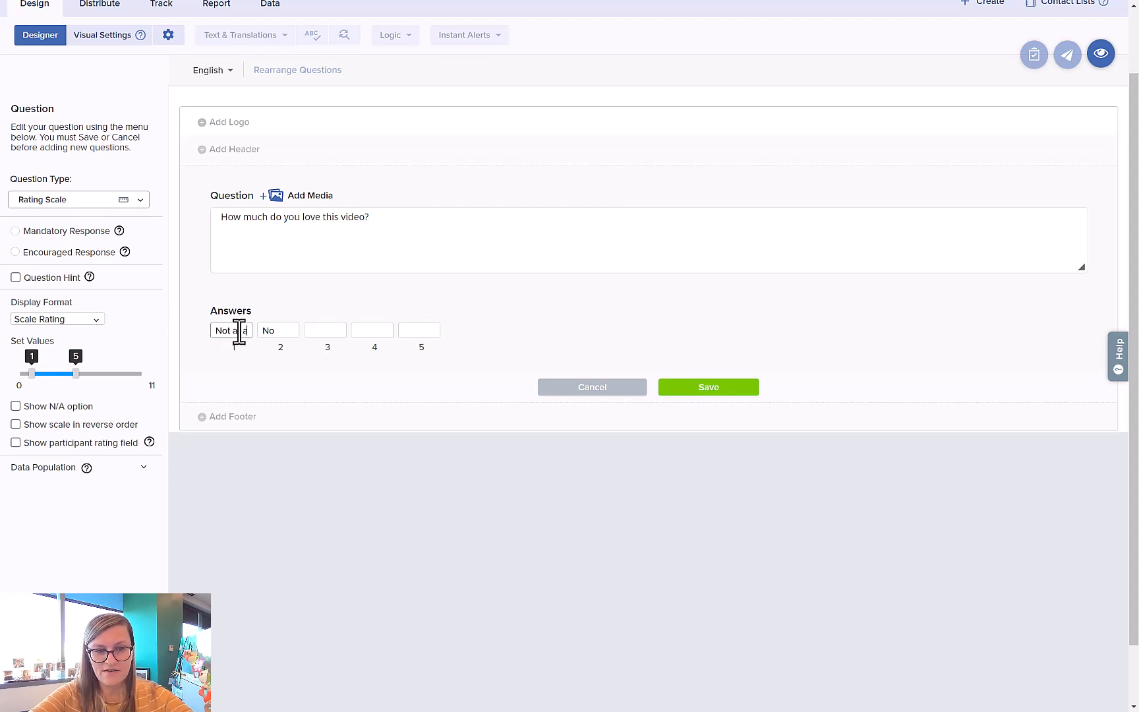
key(Tab)
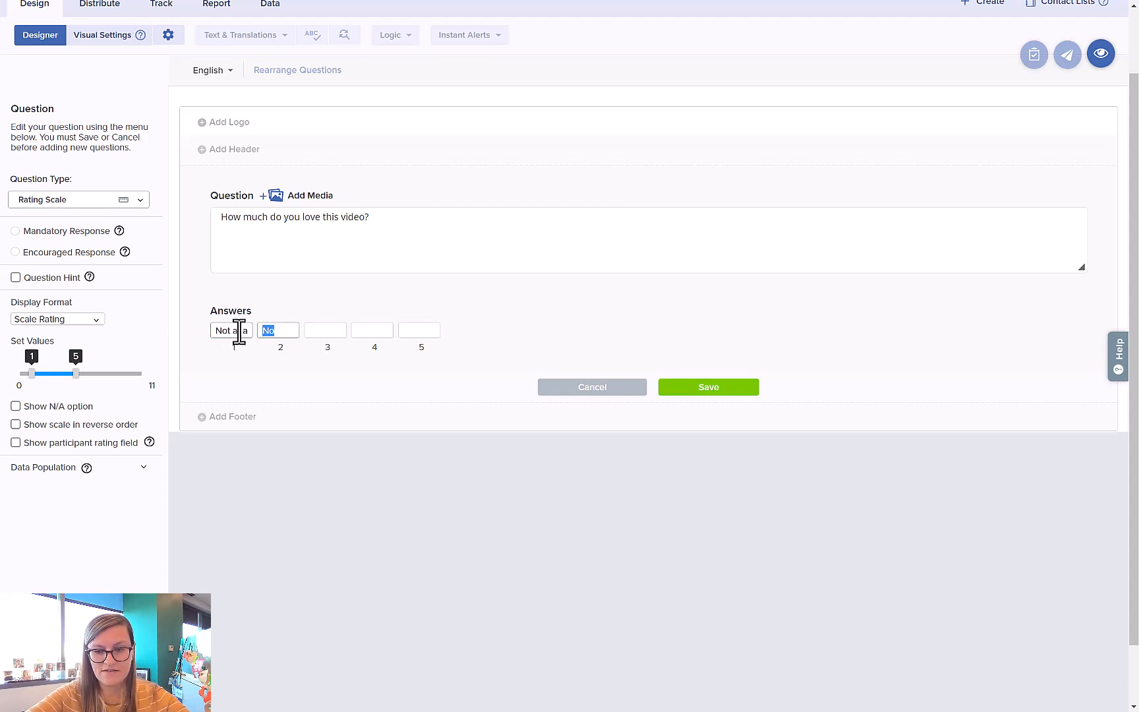
key(BackSpace)
key(Tab)
key(Tab)
key(Tab)
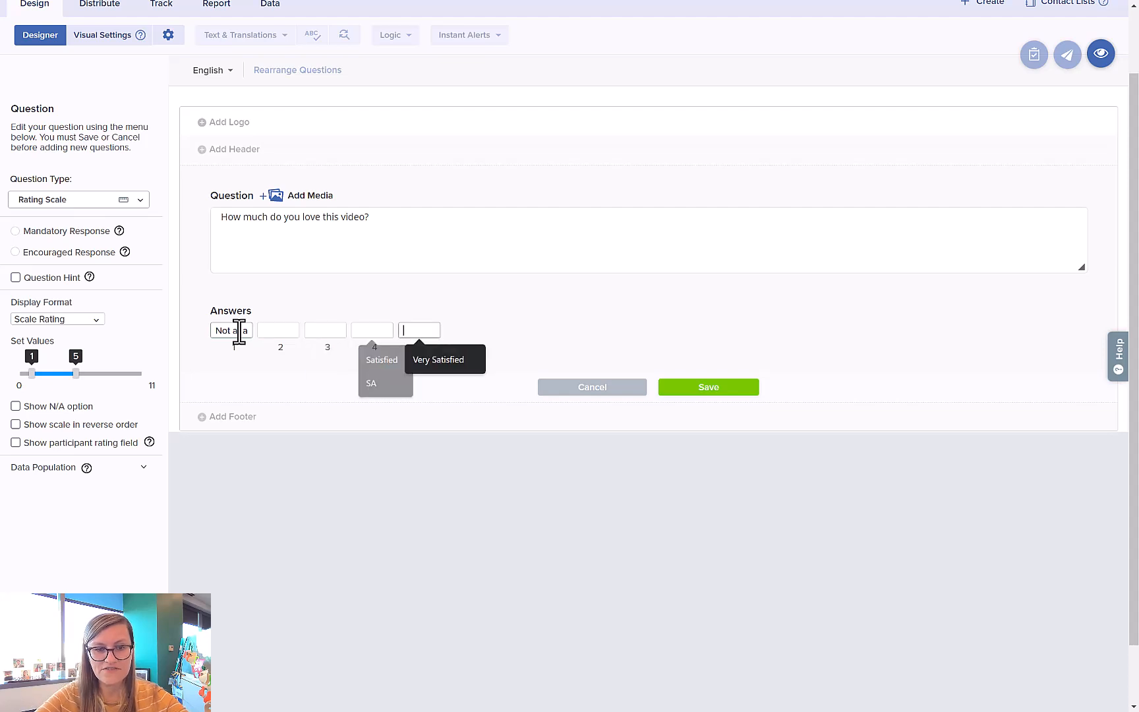
text(Lots)
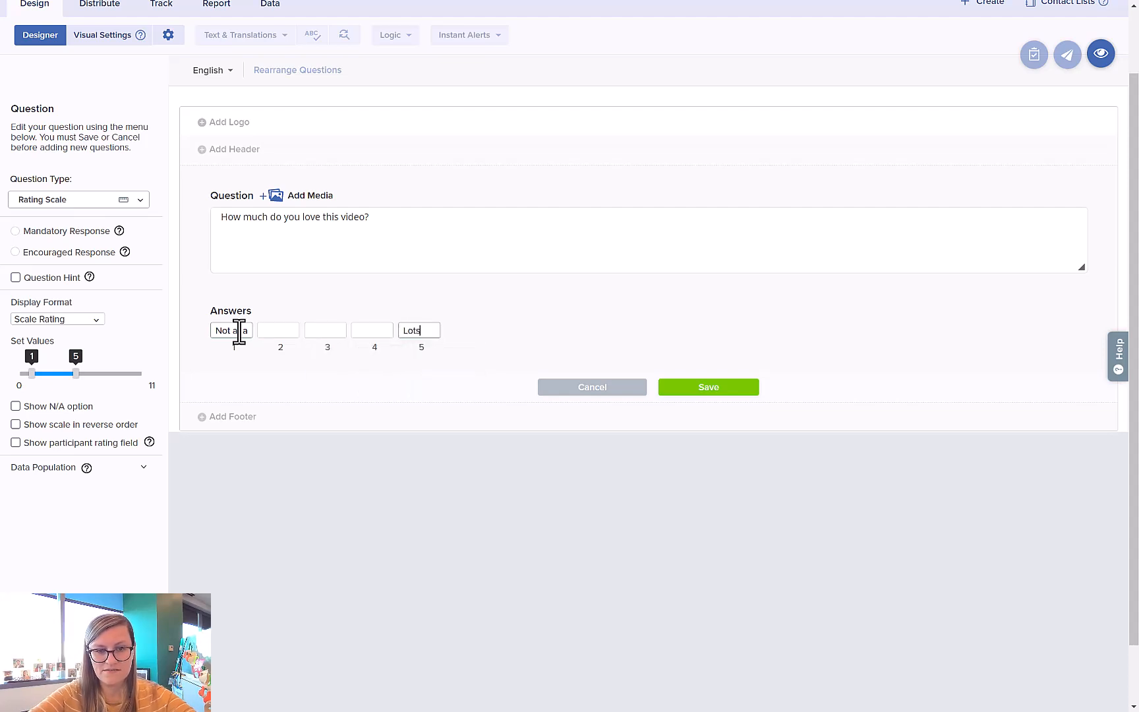
text(!)
click(508, 332)
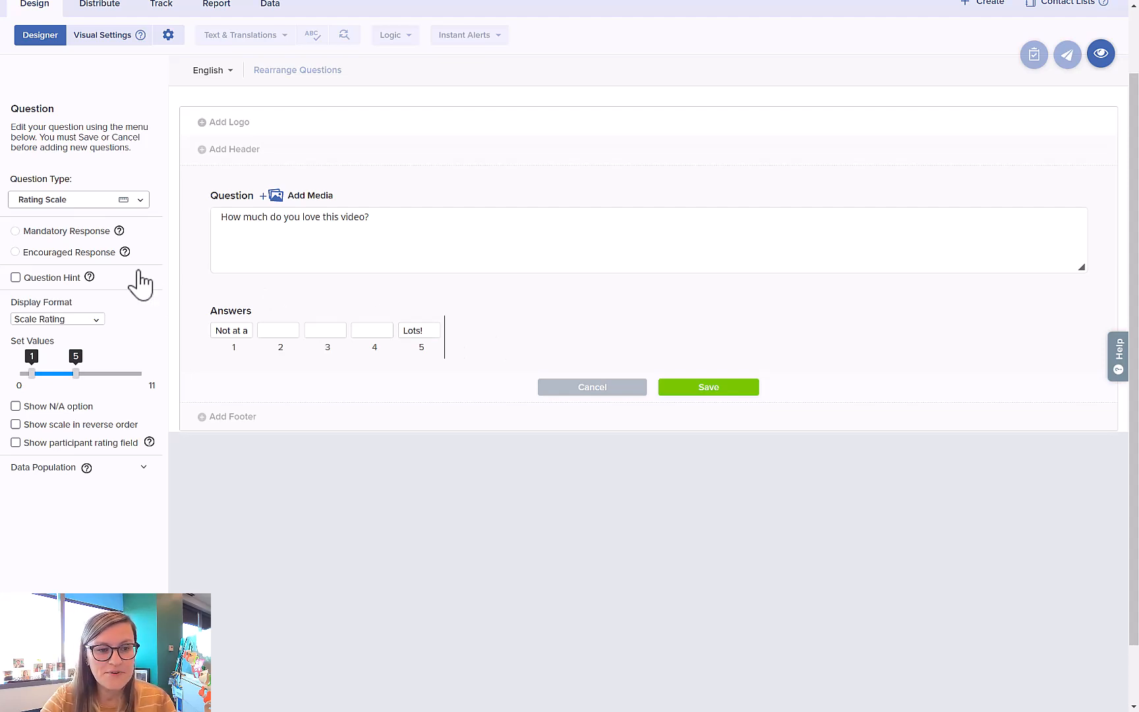
- Examine the rating question's display formats, its mandatory and encouraged response options, and its data population settings
click(97, 321)
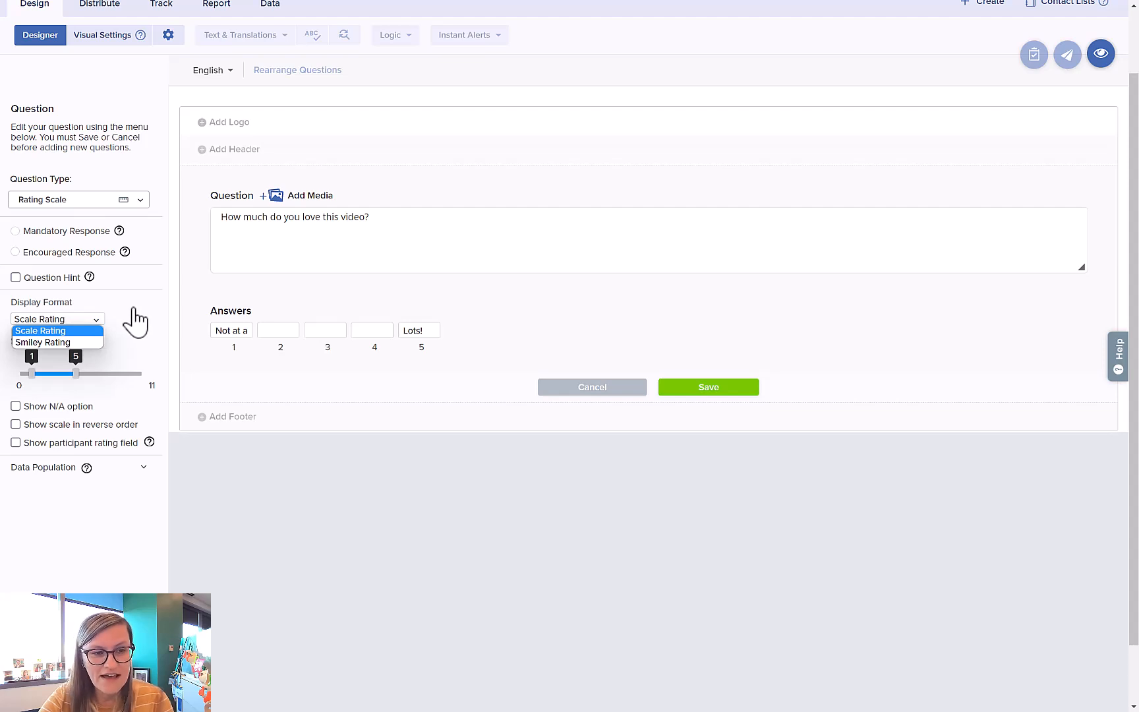
click(173, 249)
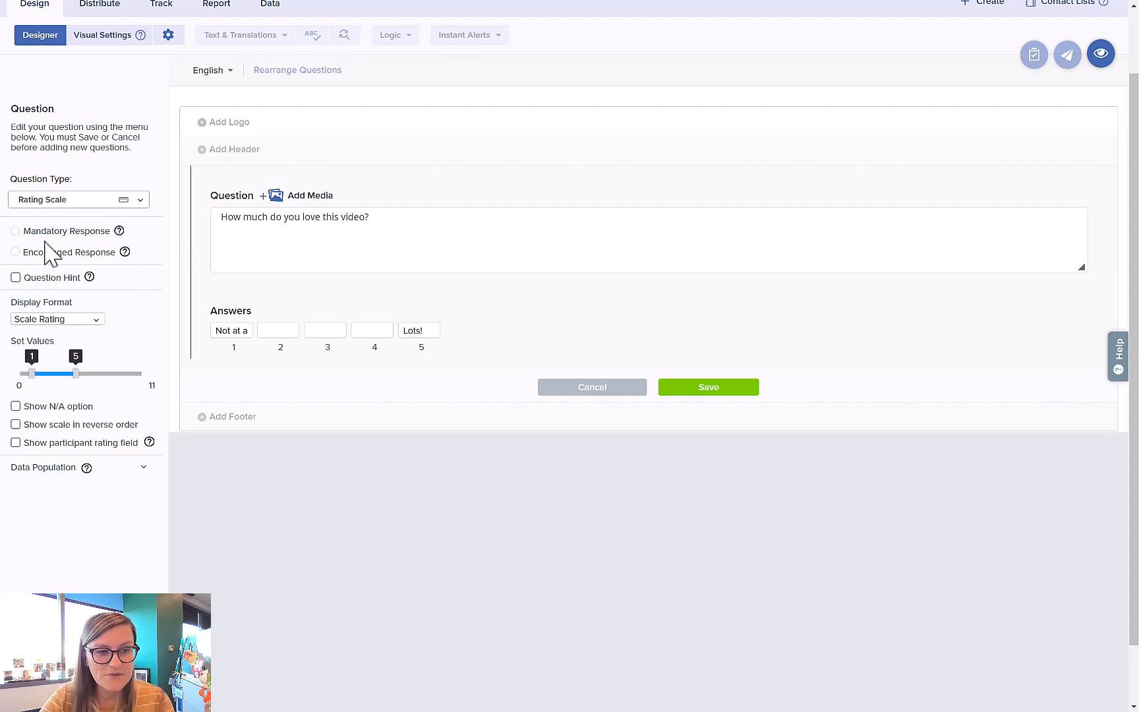
click(15, 231)
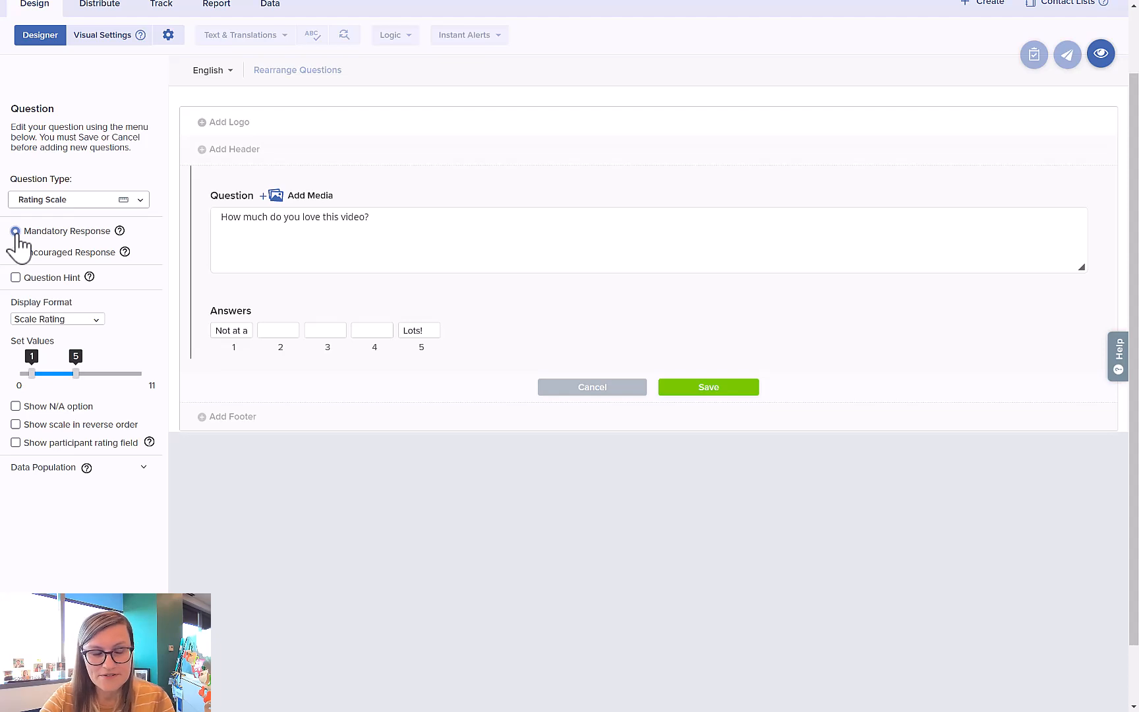
click(41, 255)
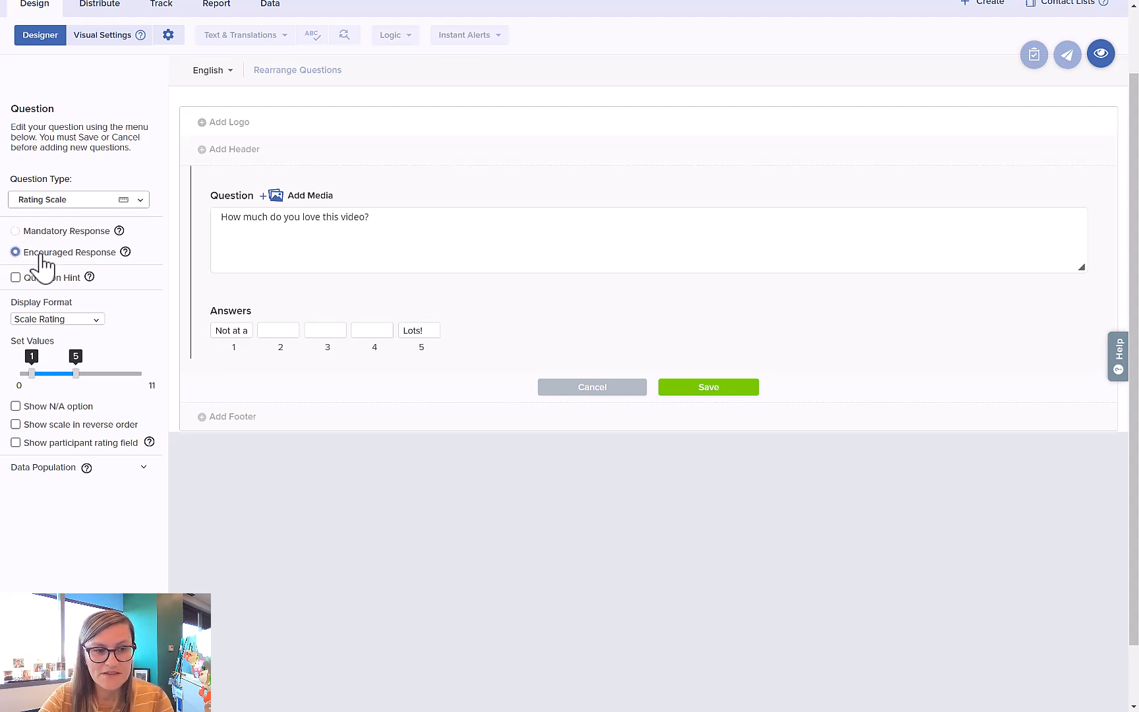
click(41, 254)
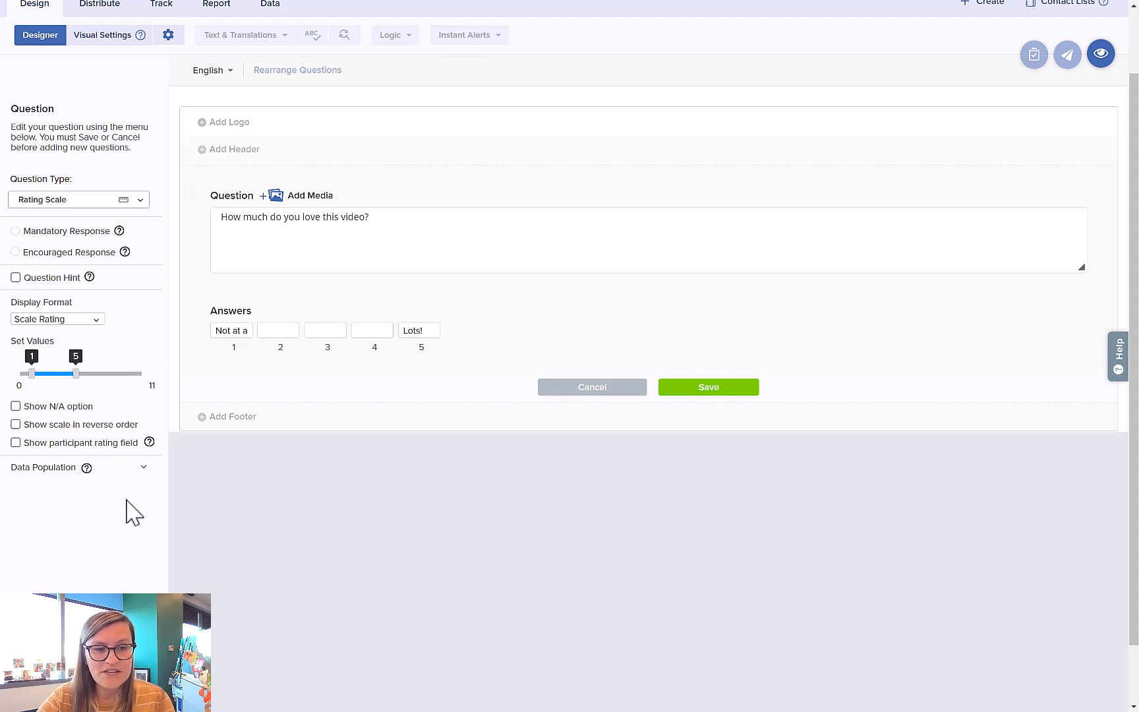
click(144, 468)
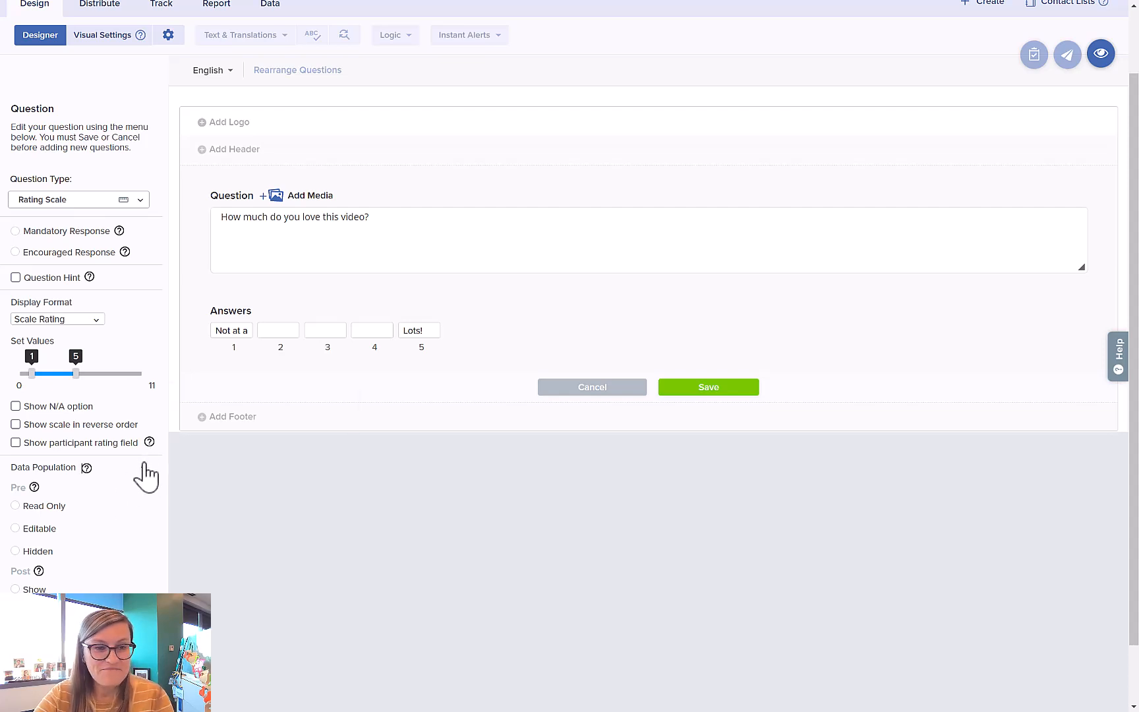
click(145, 466)
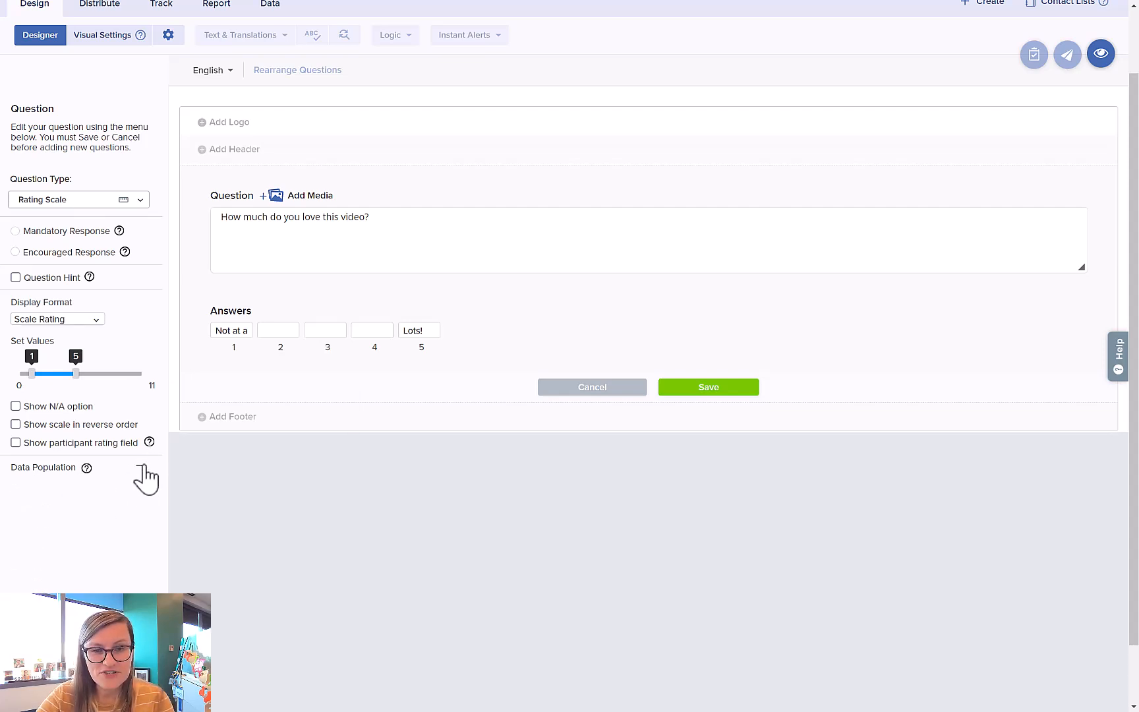
- Save the rating scale question and add a Like/Dislike question below it reading "What about the presenter?"
click(723, 395)
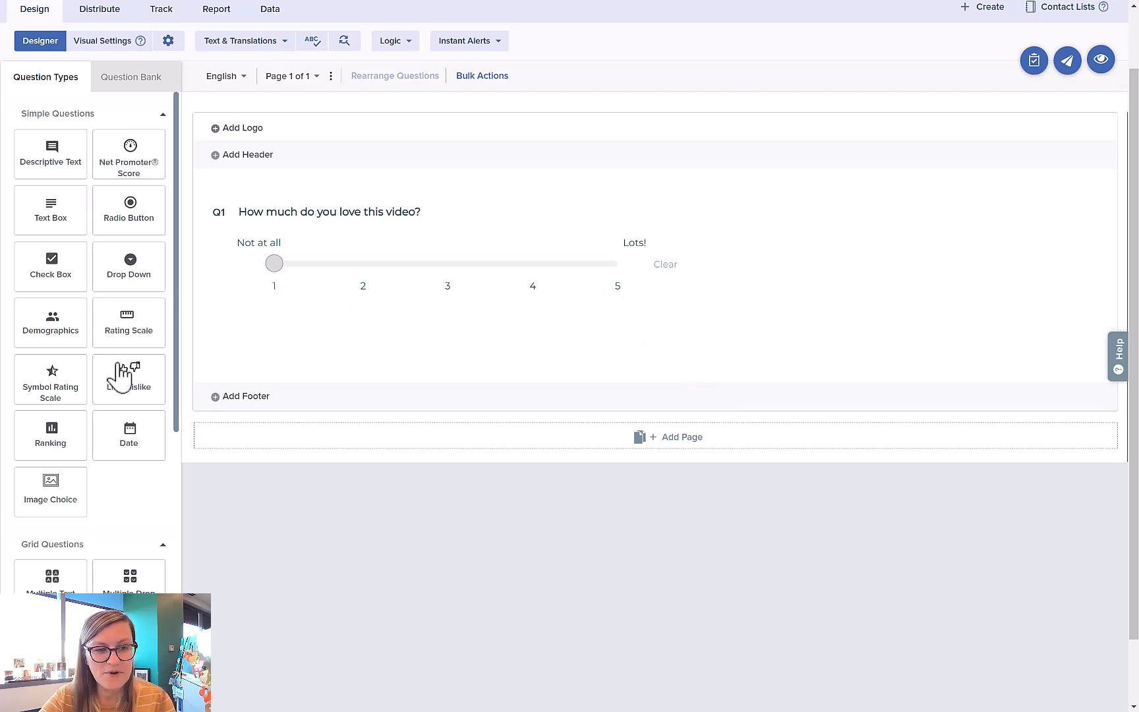
drag(119, 375, 356, 356)
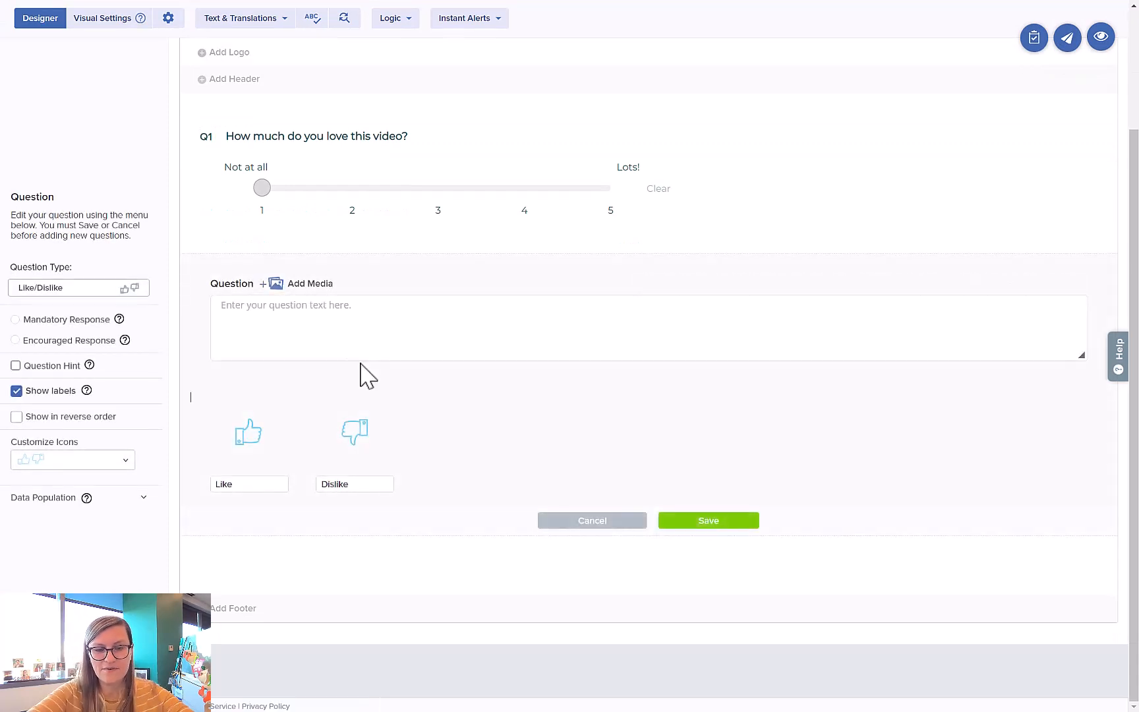
click(371, 313)
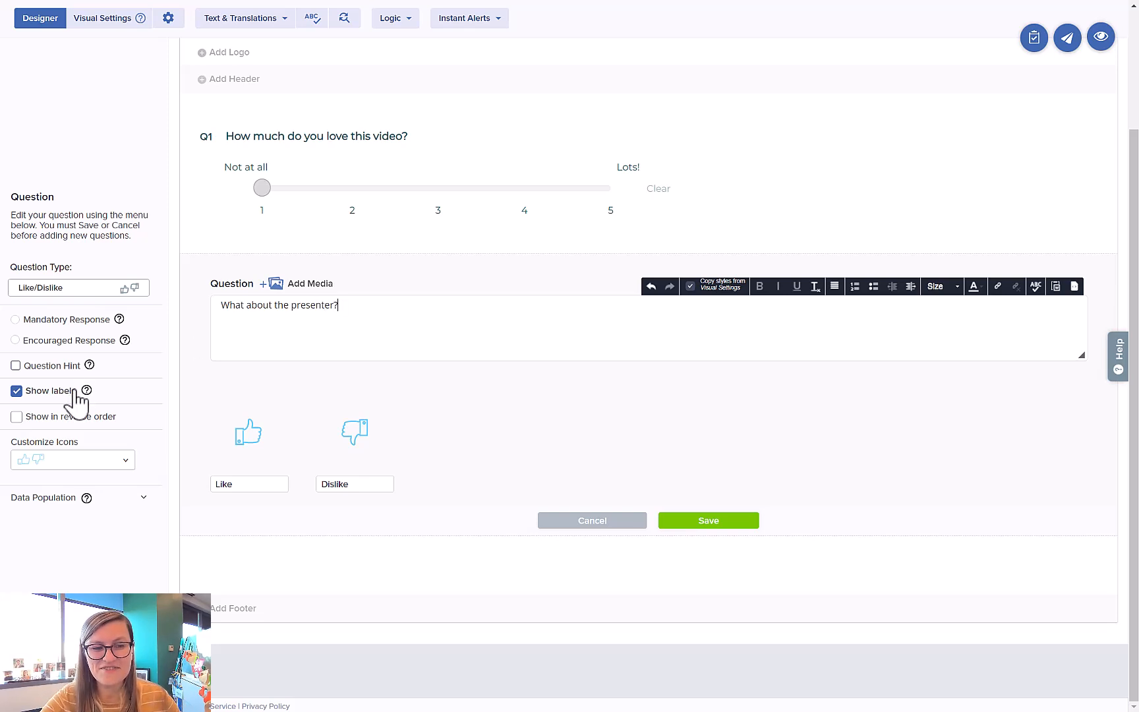
- Change the Like/Dislike icons to the green and red circled thumbs and save the question
click(107, 459)
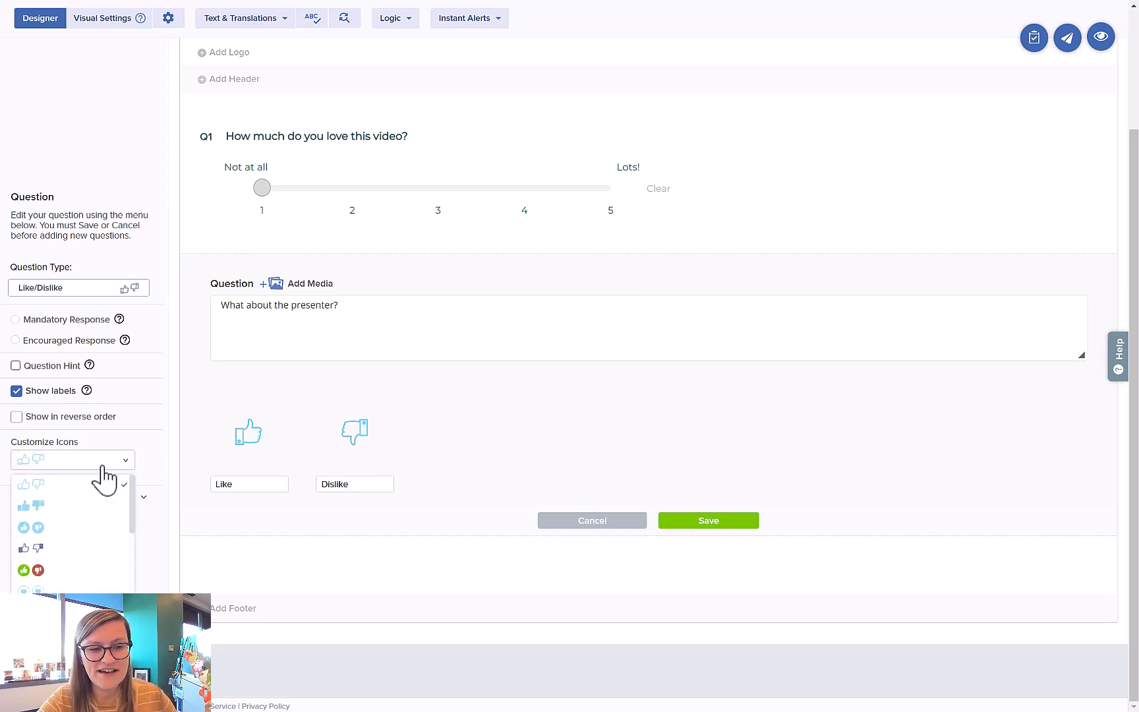
click(30, 571)
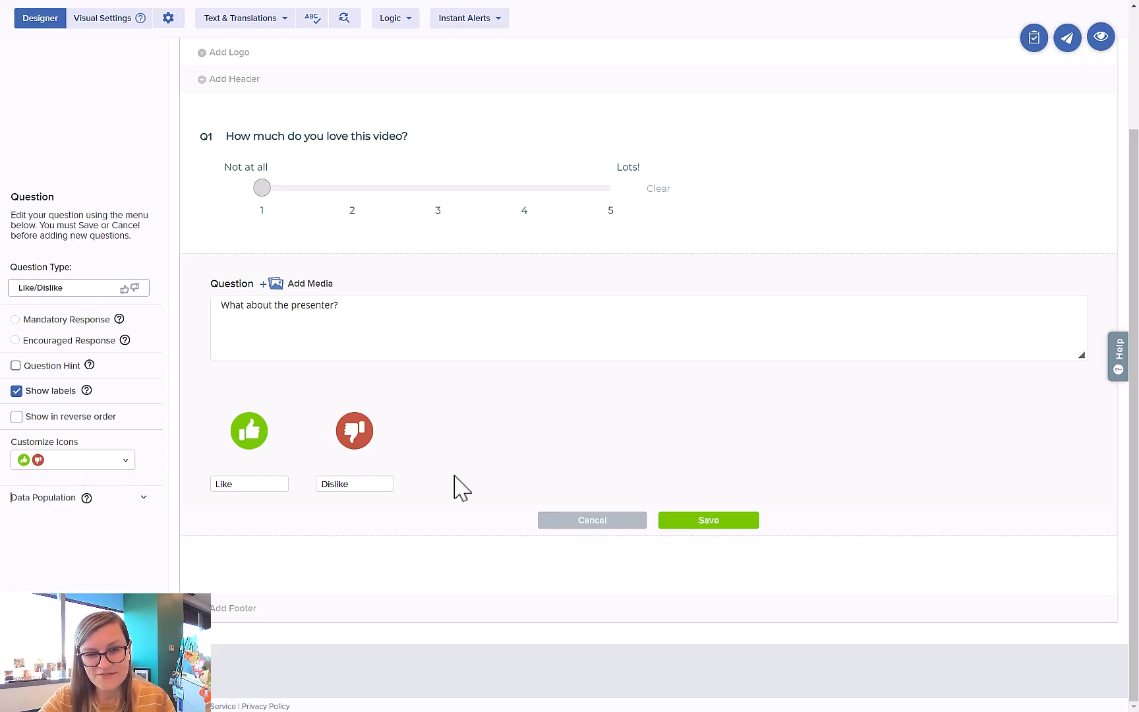
click(750, 521)
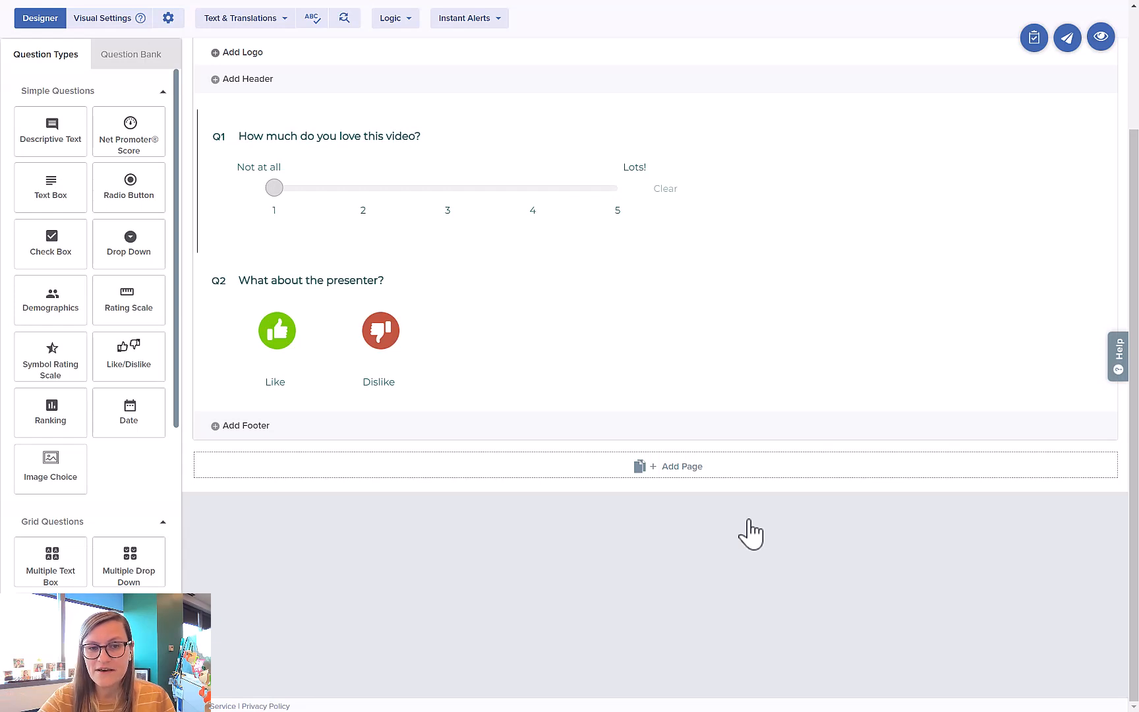
mouse_move(817, 313)
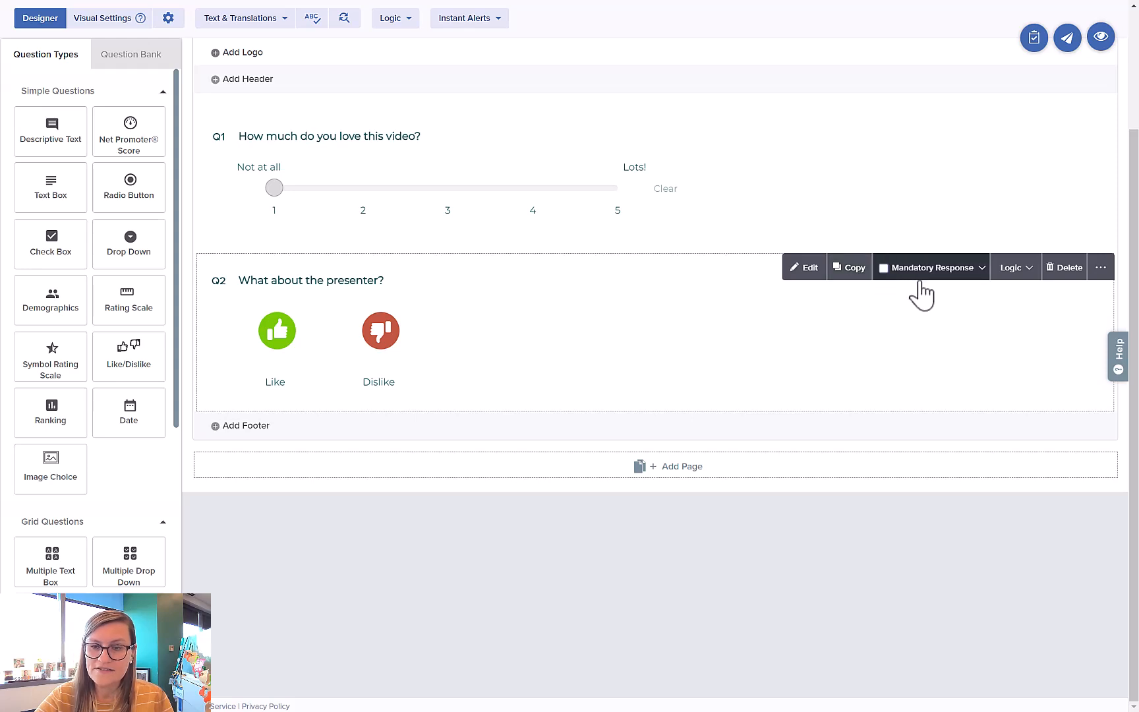
click(1101, 269)
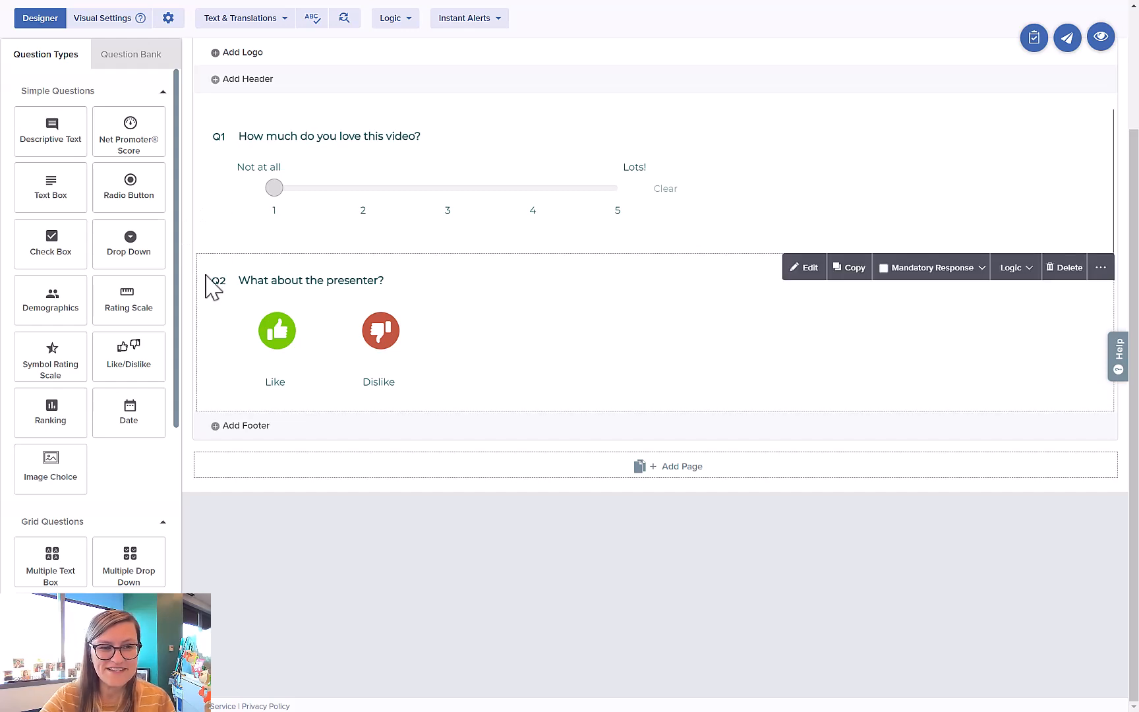
- Add a Text Box question below Q2 reading "Please explain your answer." with a two-line answer box at 100% of survey width
drag(52, 198, 326, 454)
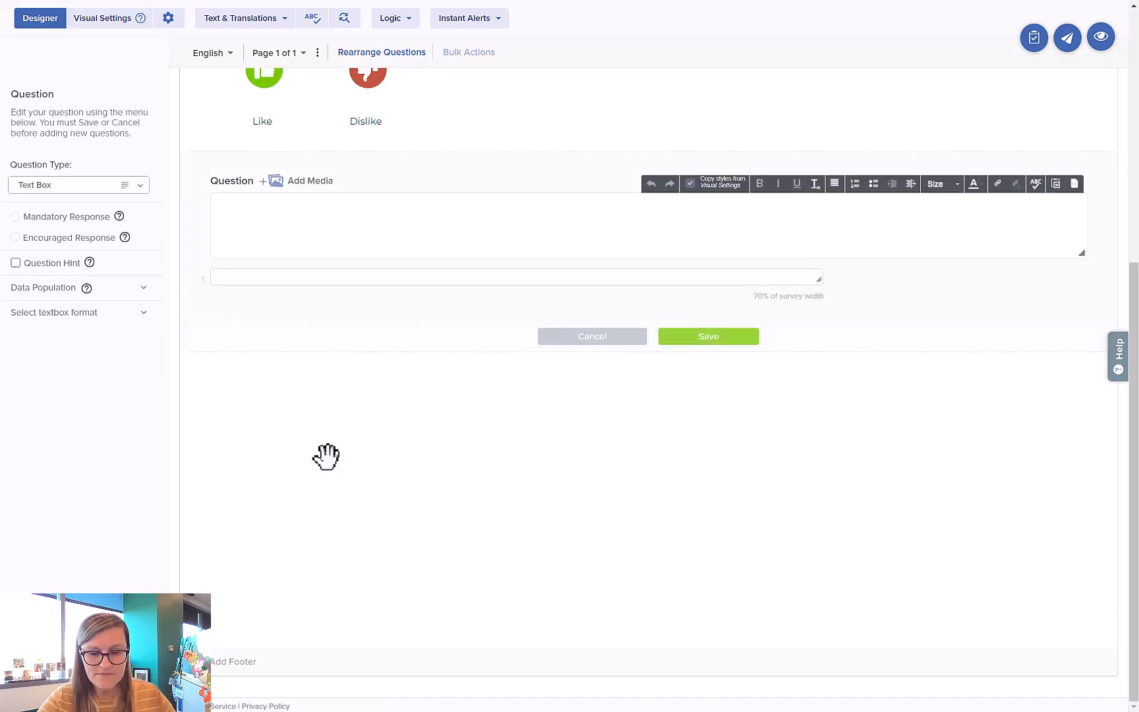
text(Please explain your answer.)
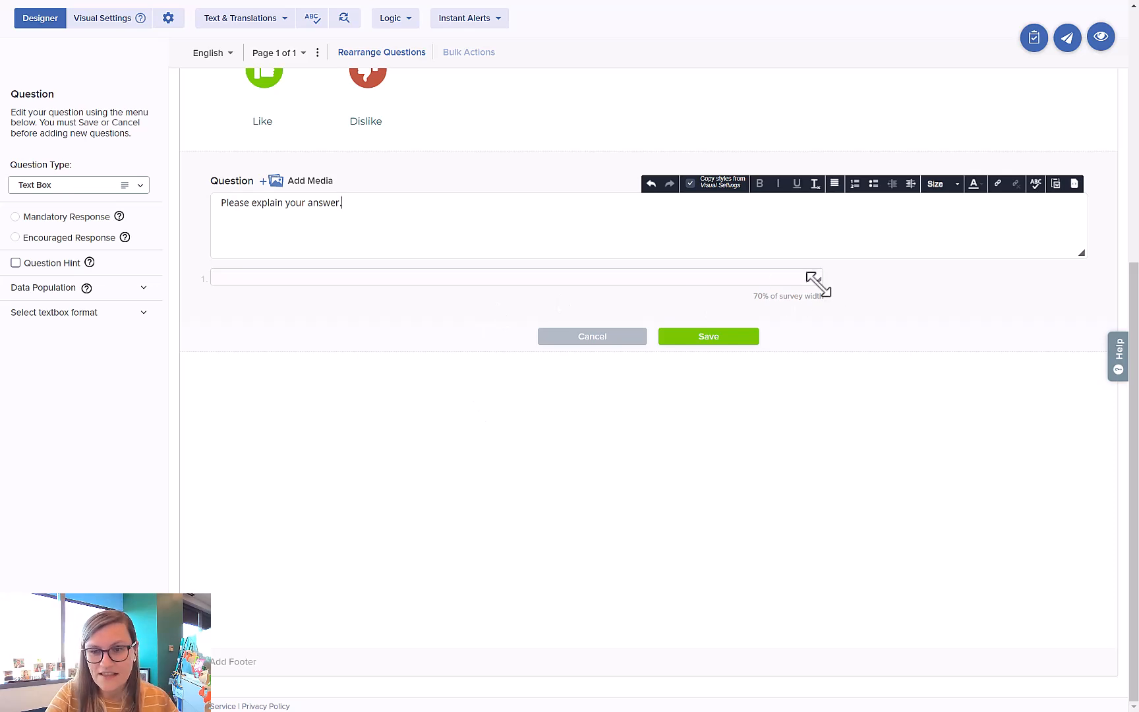
drag(818, 285, 1101, 338)
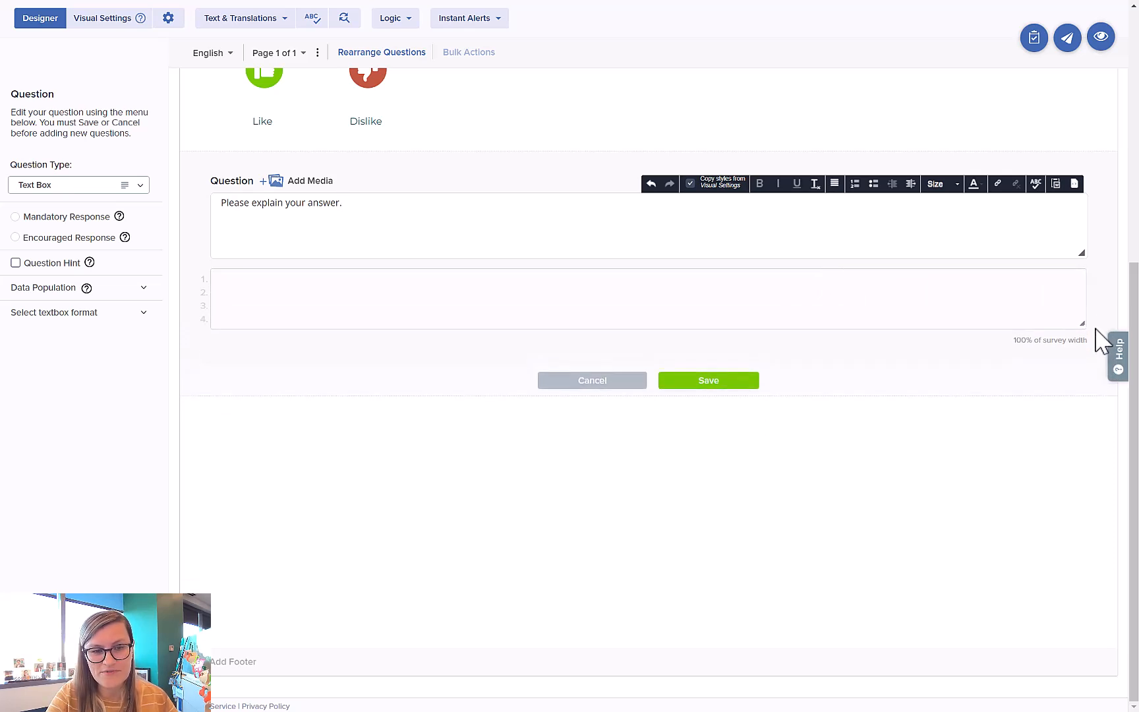
drag(1084, 325, 1085, 301)
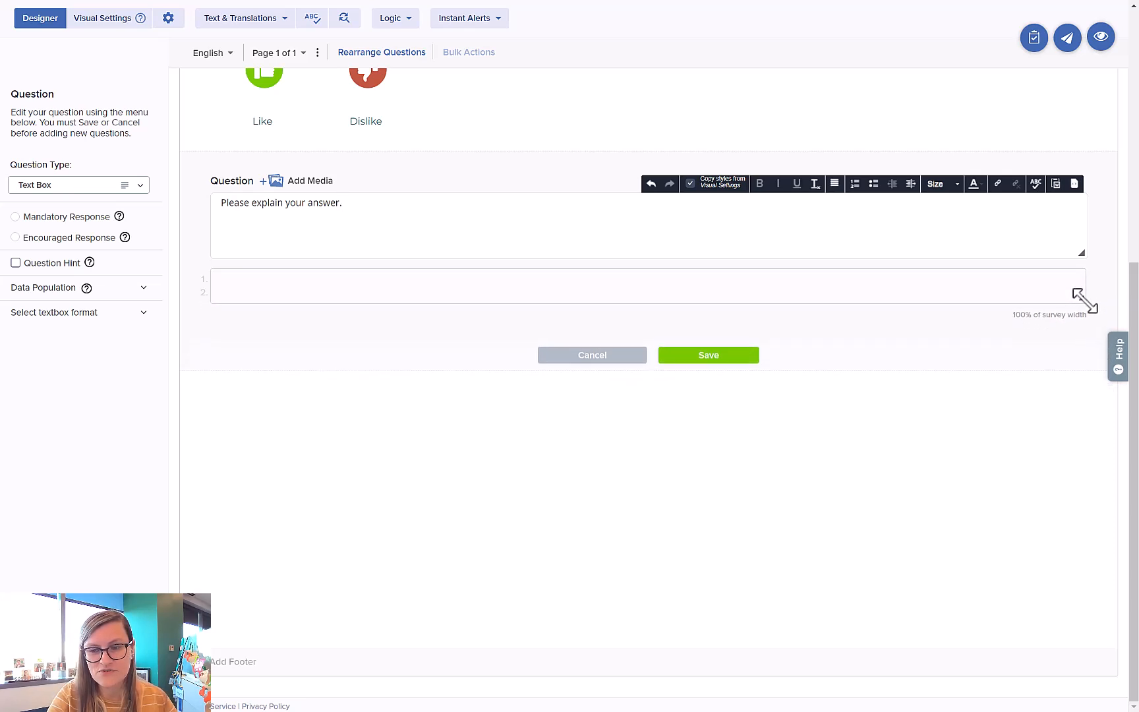
- Set the text box's maximum characters allowed to 1000 and save the question
click(145, 307)
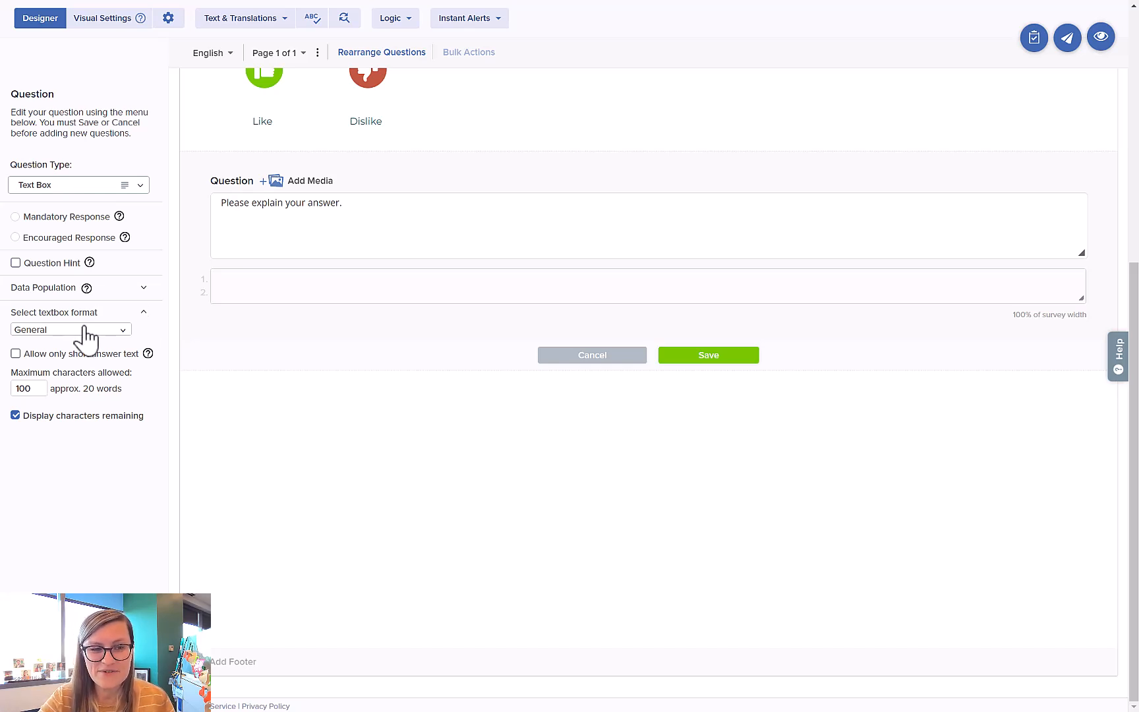
click(37, 389)
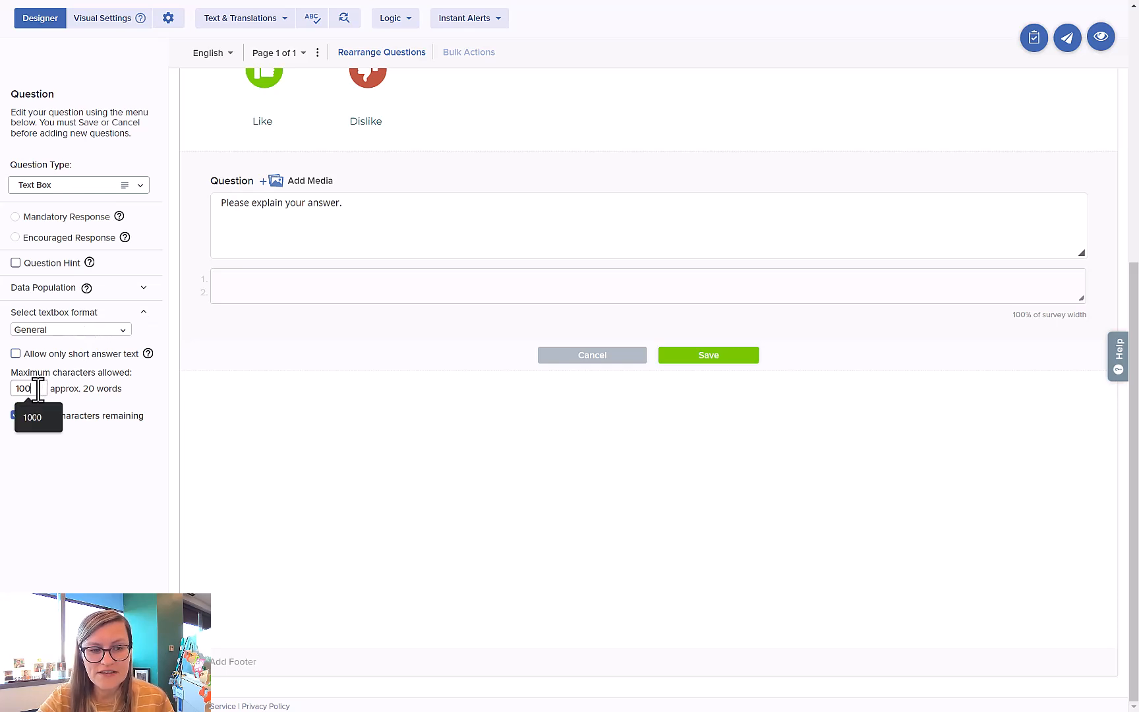
click(36, 417)
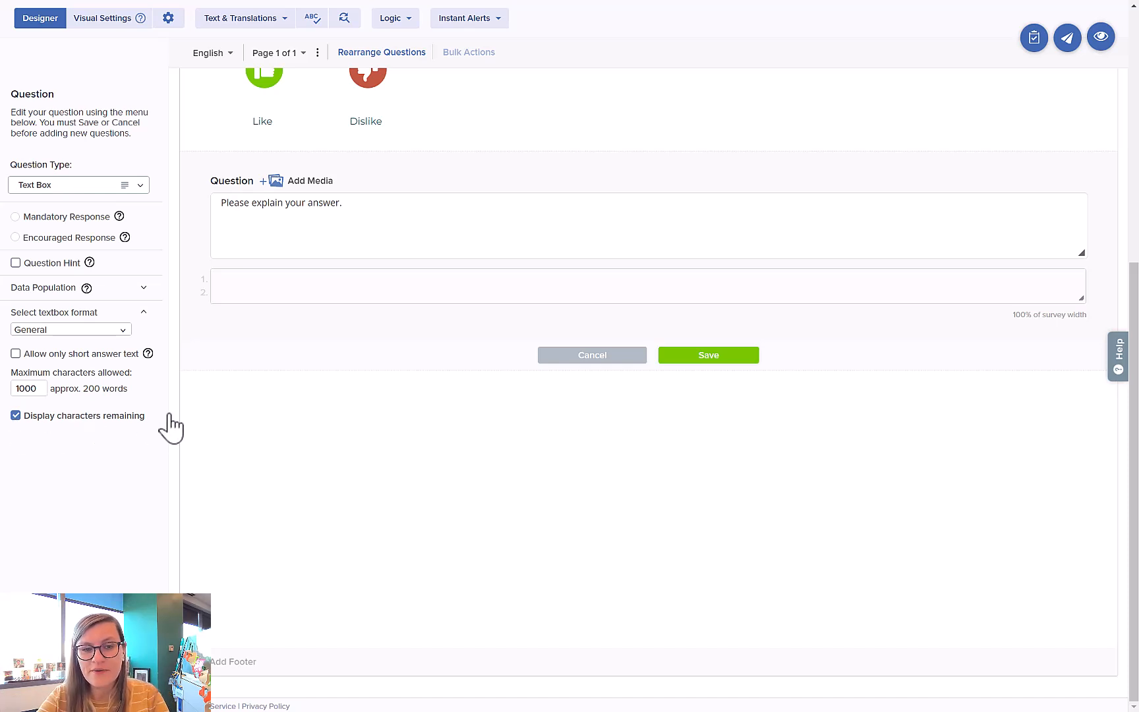
click(662, 359)
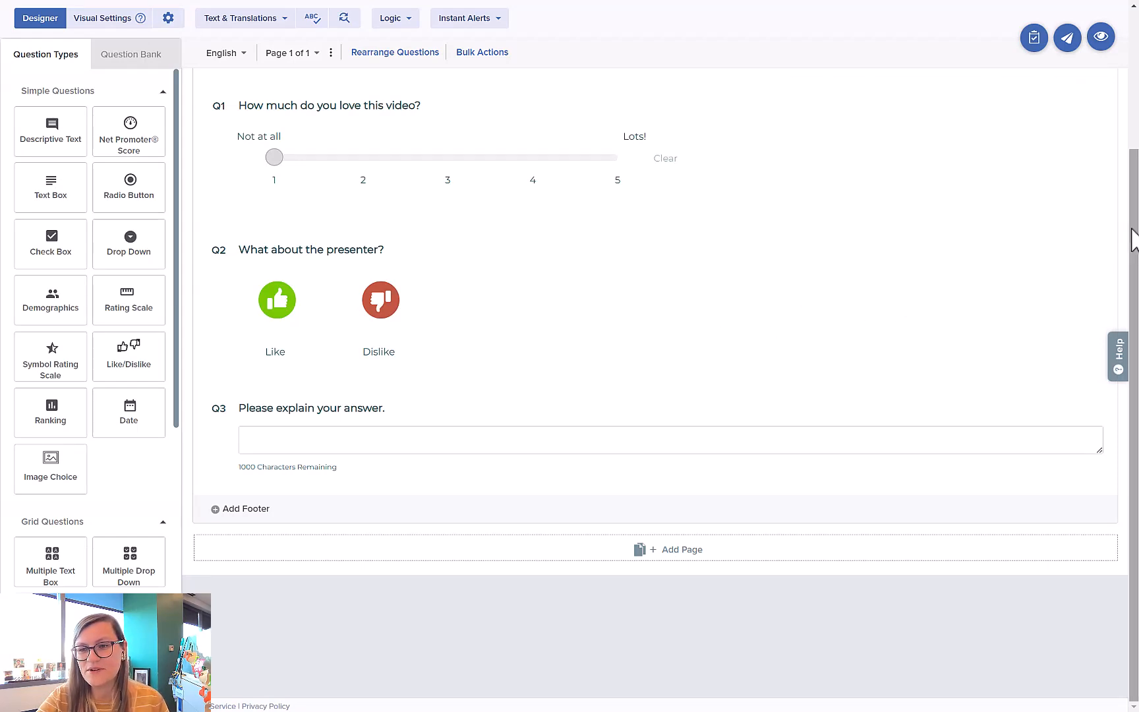
- Add a header to the survey reading "Title At Top!"
drag(1132, 241, 1135, 99)
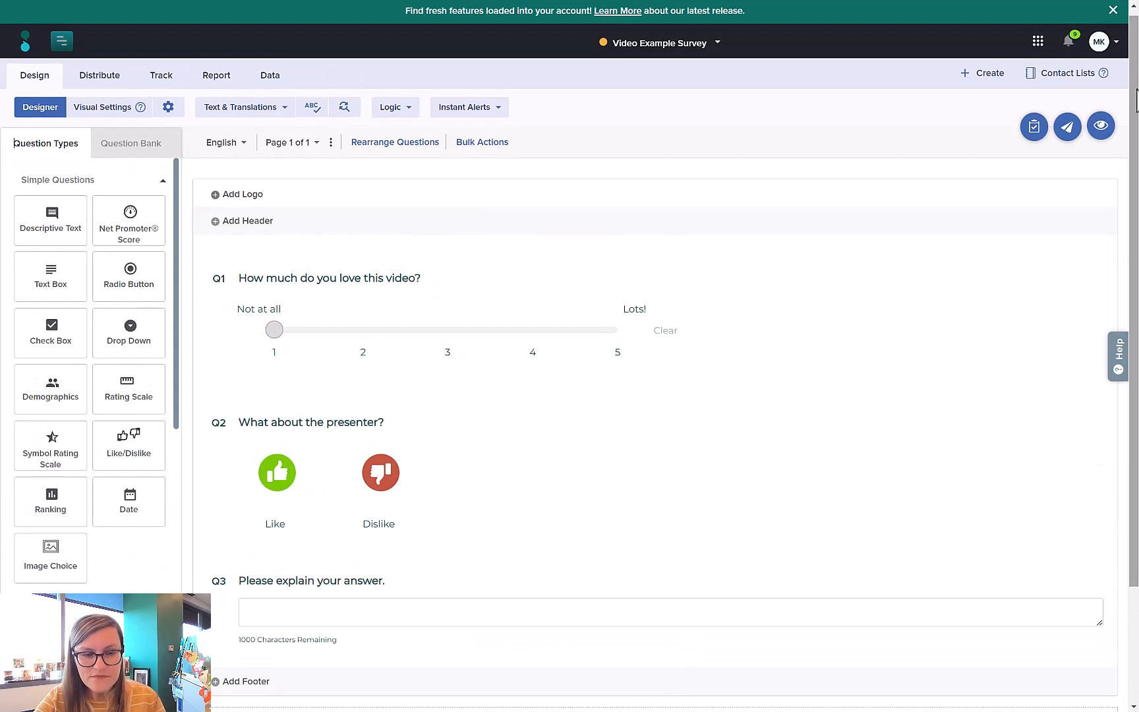
click(251, 223)
text(Title At Top!)
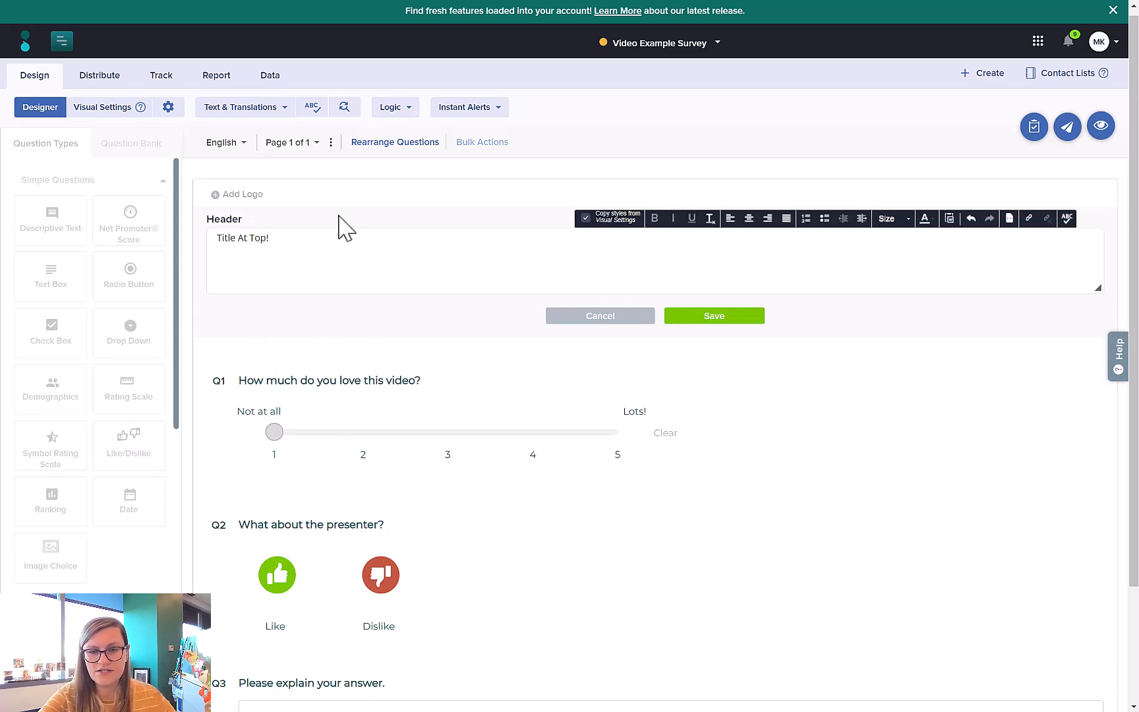
- Format the header text as bold, size 26 and centered, without copying styles from Visual Settings, and save the header
click(586, 220)
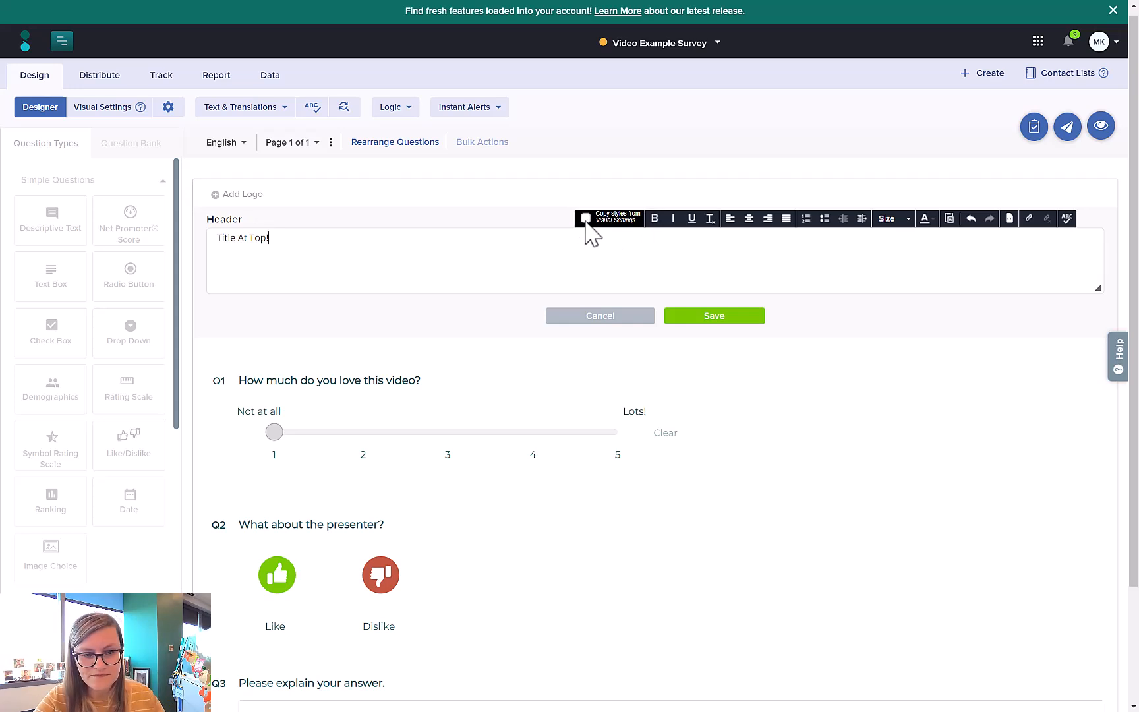
key(ctrl+a)
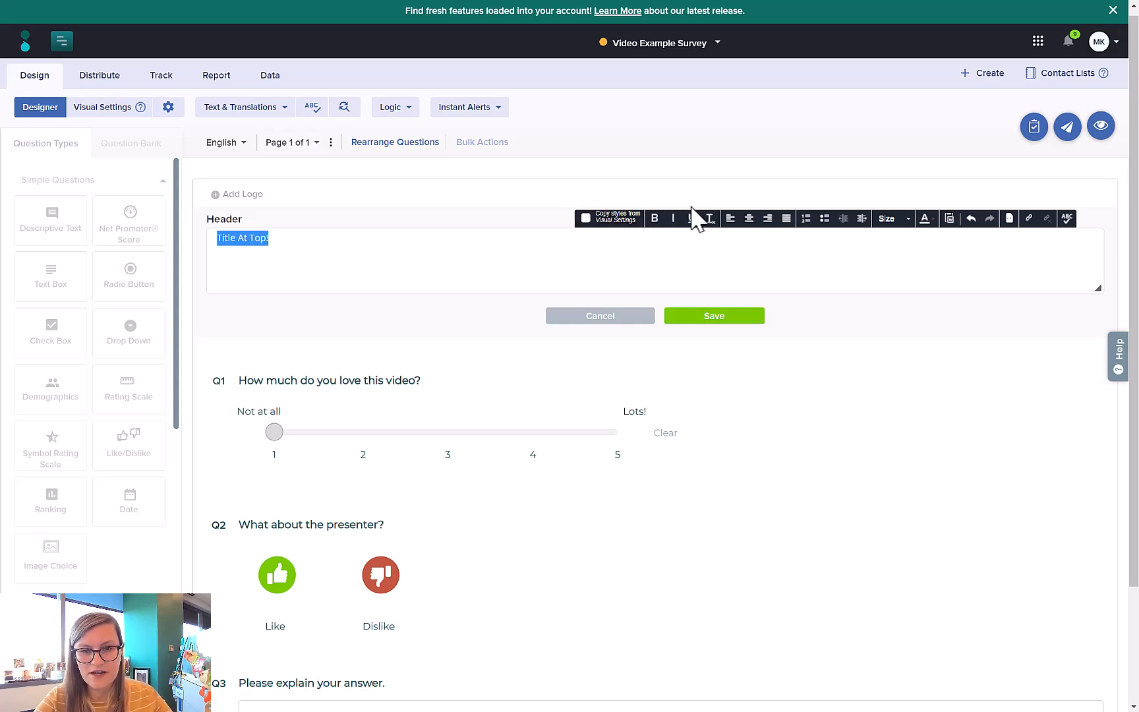
click(655, 219)
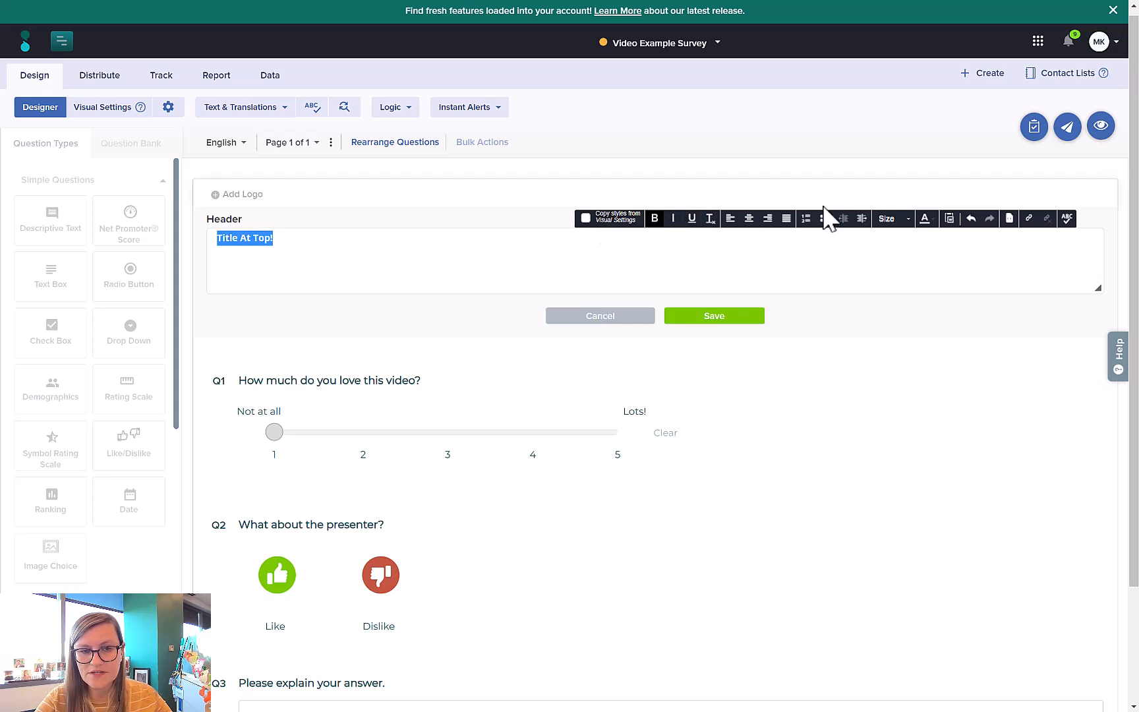
click(908, 220)
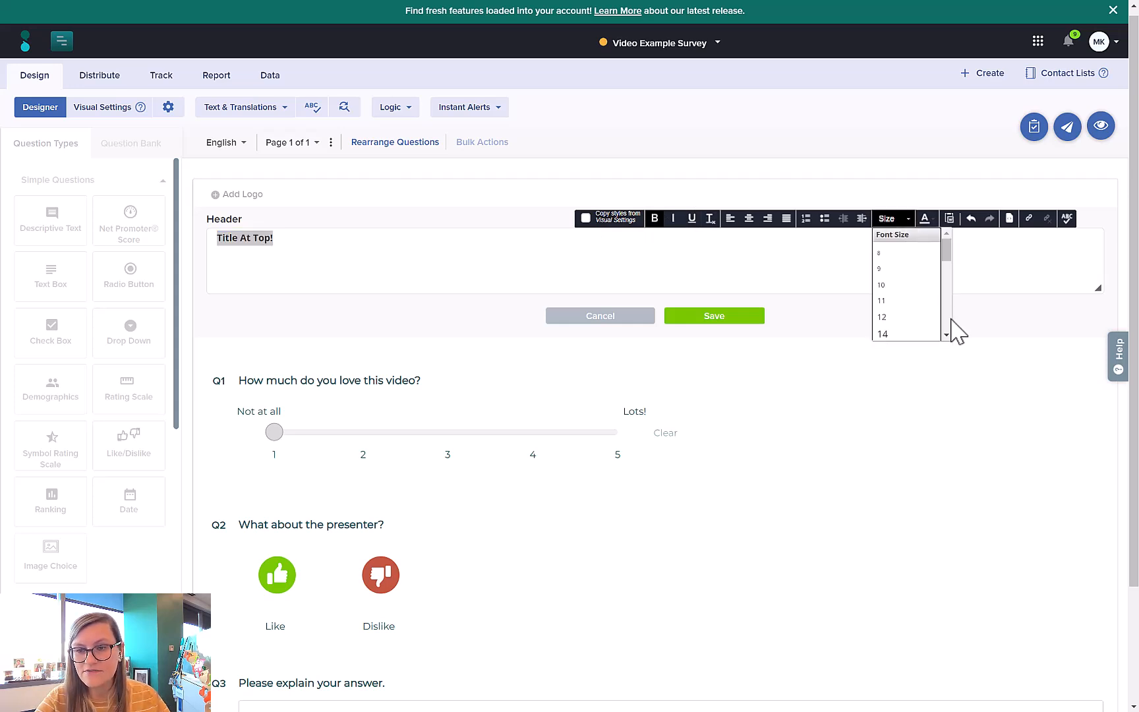
click(946, 335)
click(947, 335)
click(946, 335)
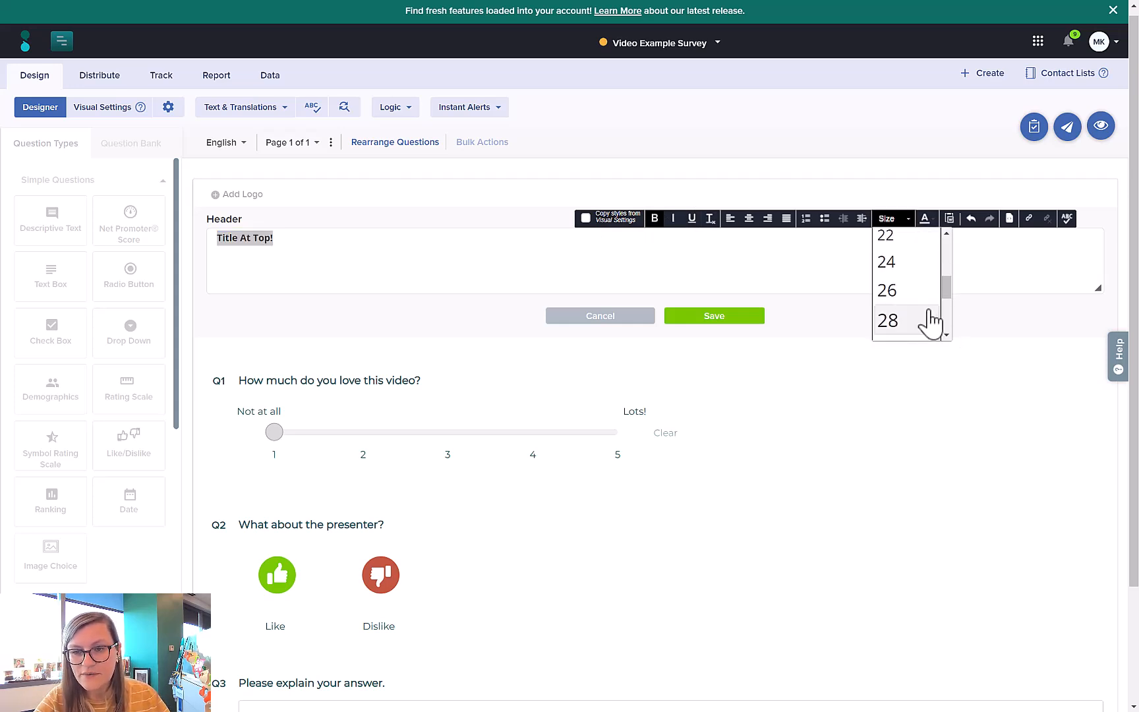
click(920, 306)
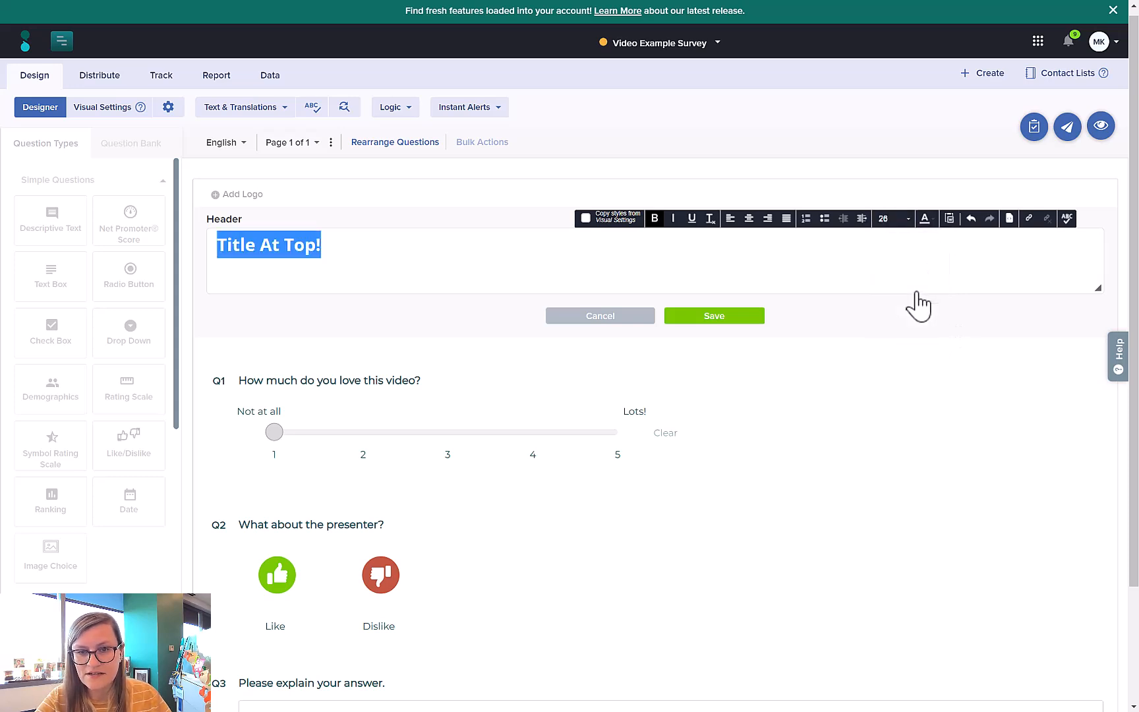
click(749, 219)
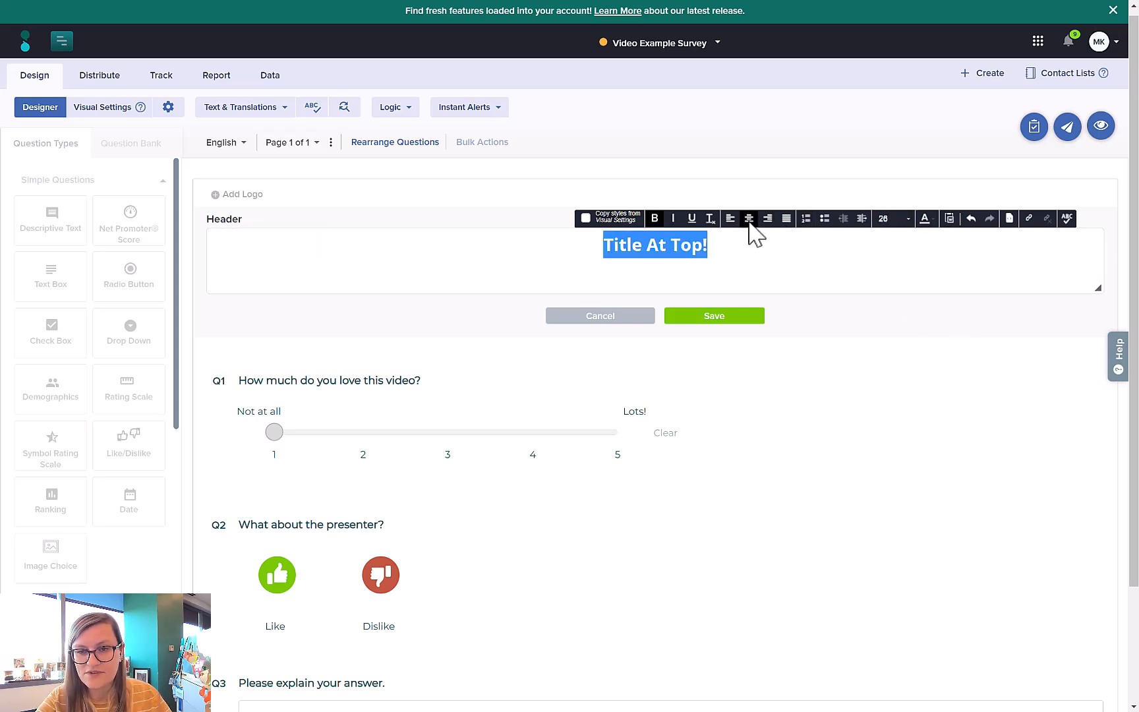
click(743, 314)
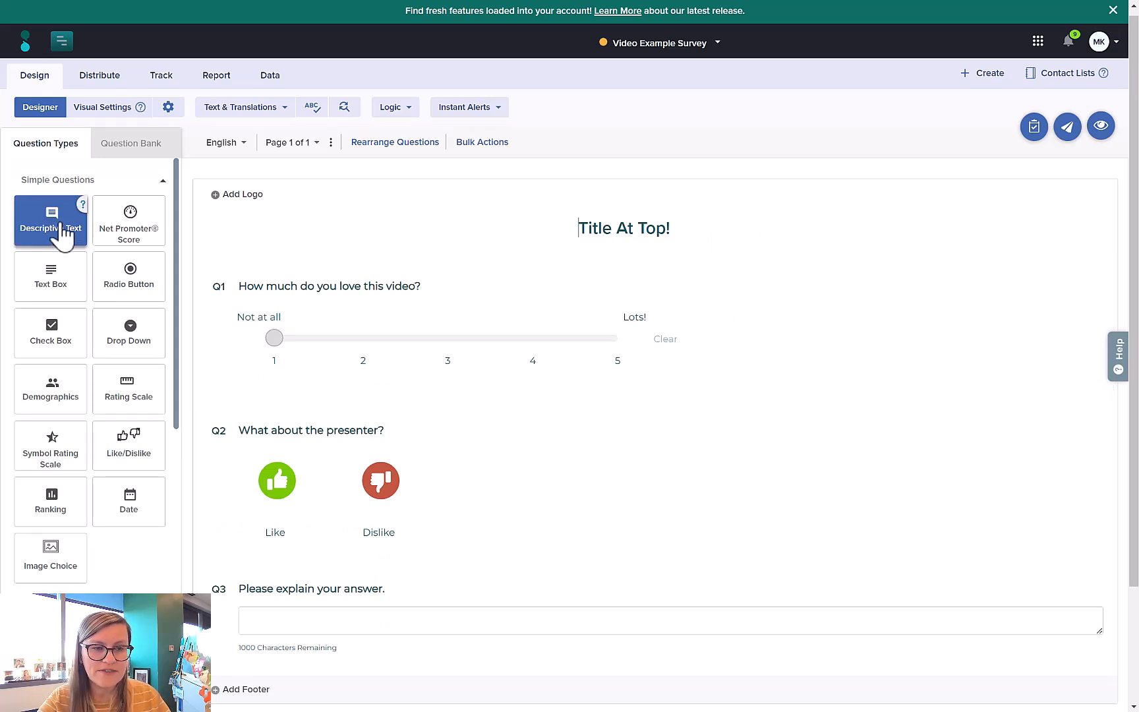
- Add a Descriptive Text item above Q1 reading "Welcome!" and save it
mouse_move(64, 232)
drag(64, 232, 348, 315)
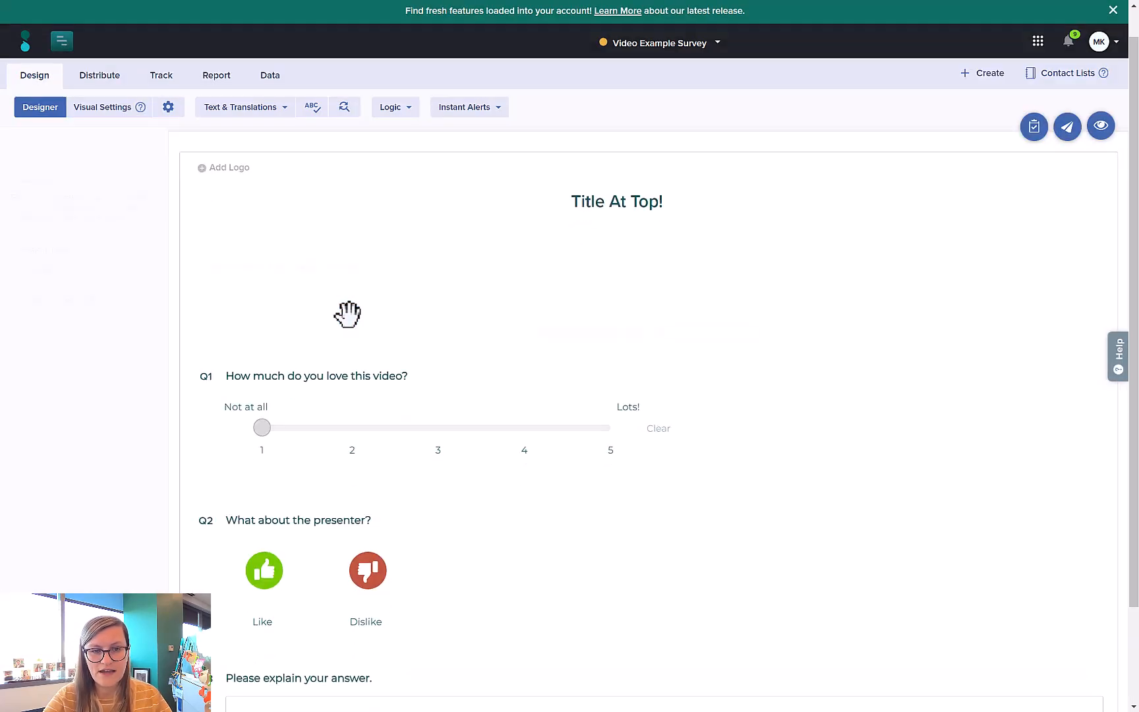
text(WElcome!)
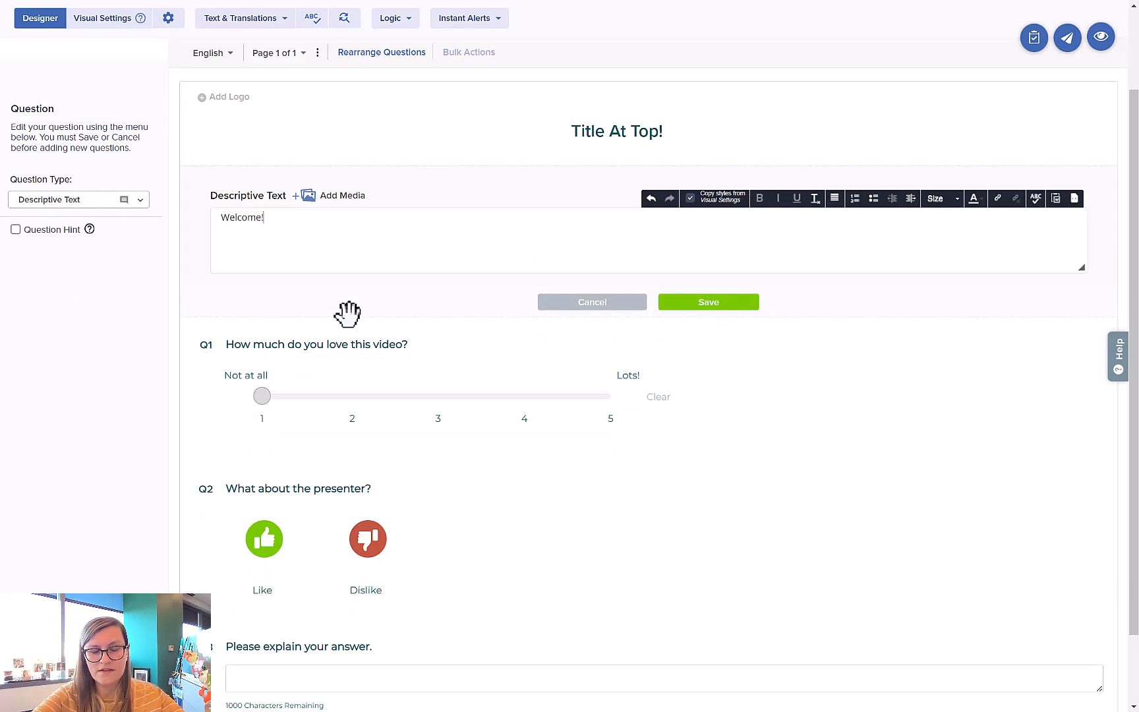
click(699, 304)
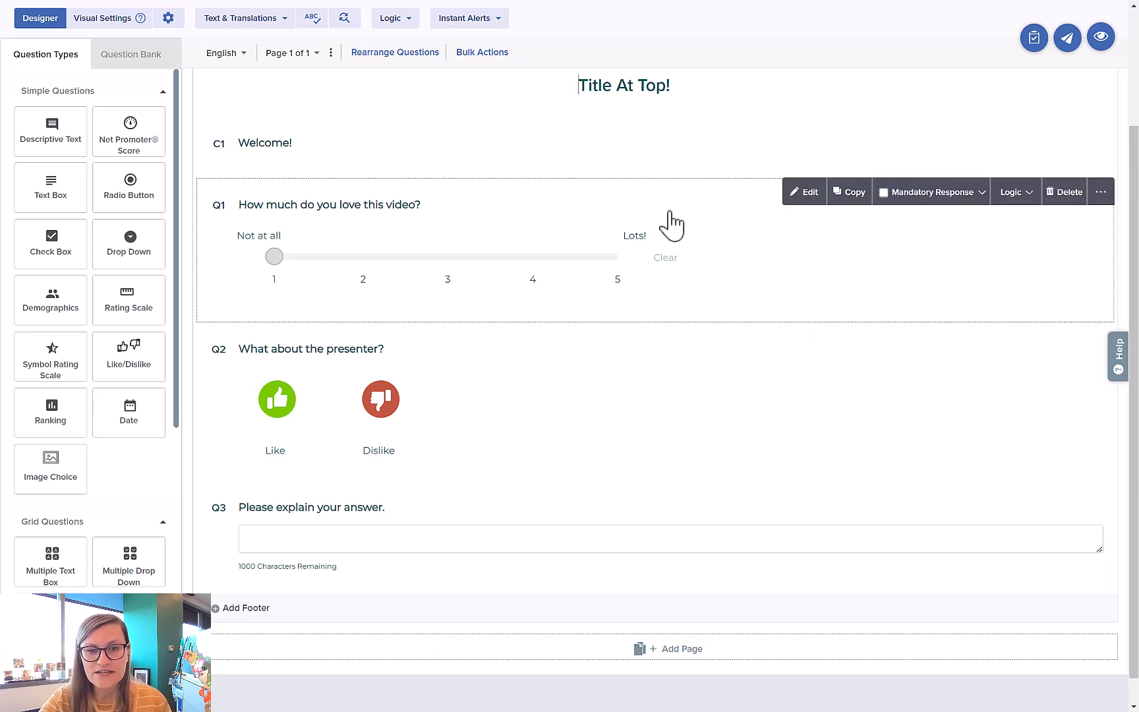
- Preview the survey and submit a test response with rating 5, Like and the explanation "jlkkjlkjlkjlkjlk"
click(1101, 37)
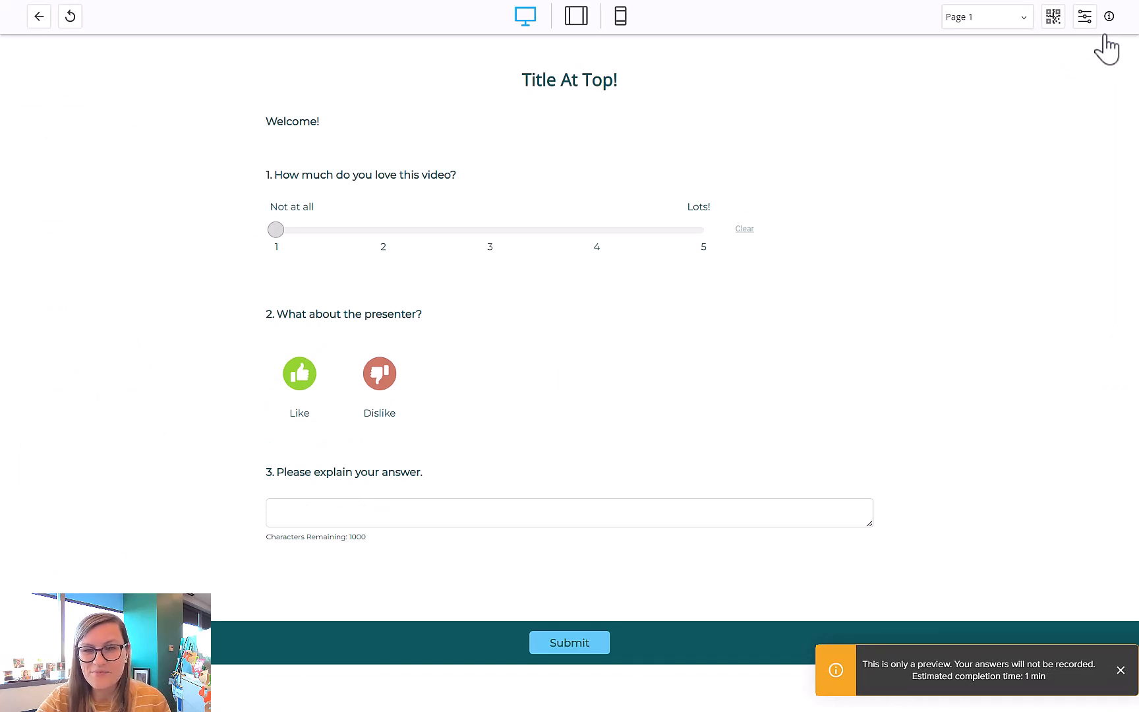
click(597, 232)
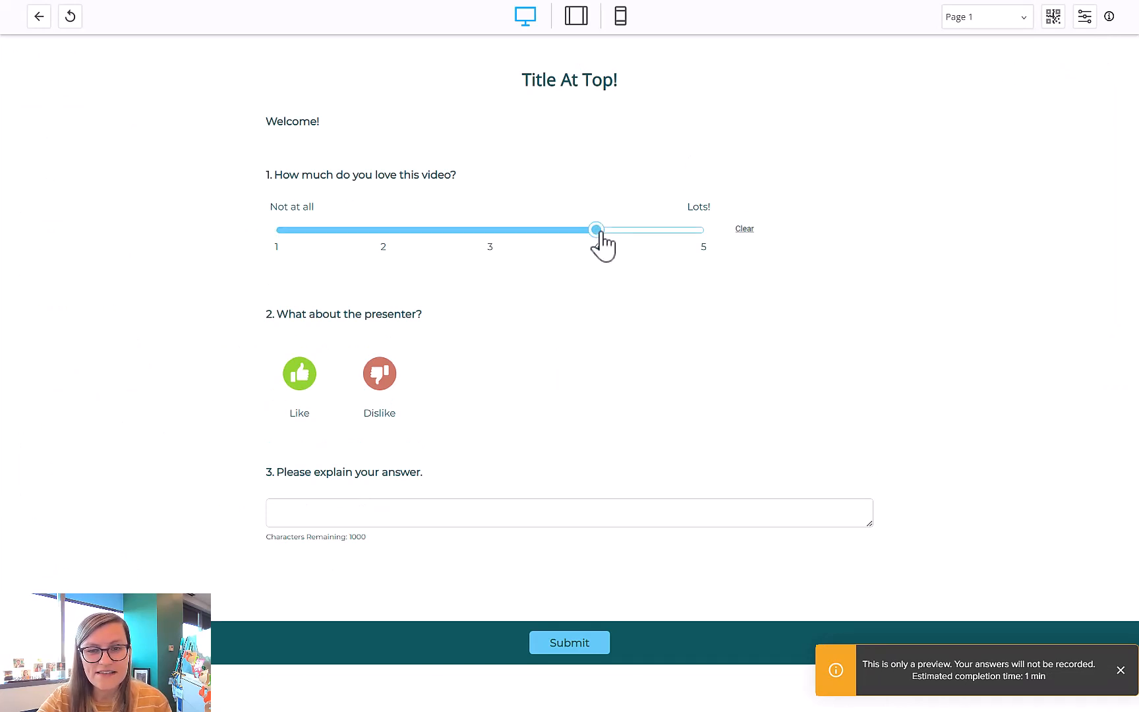
click(701, 232)
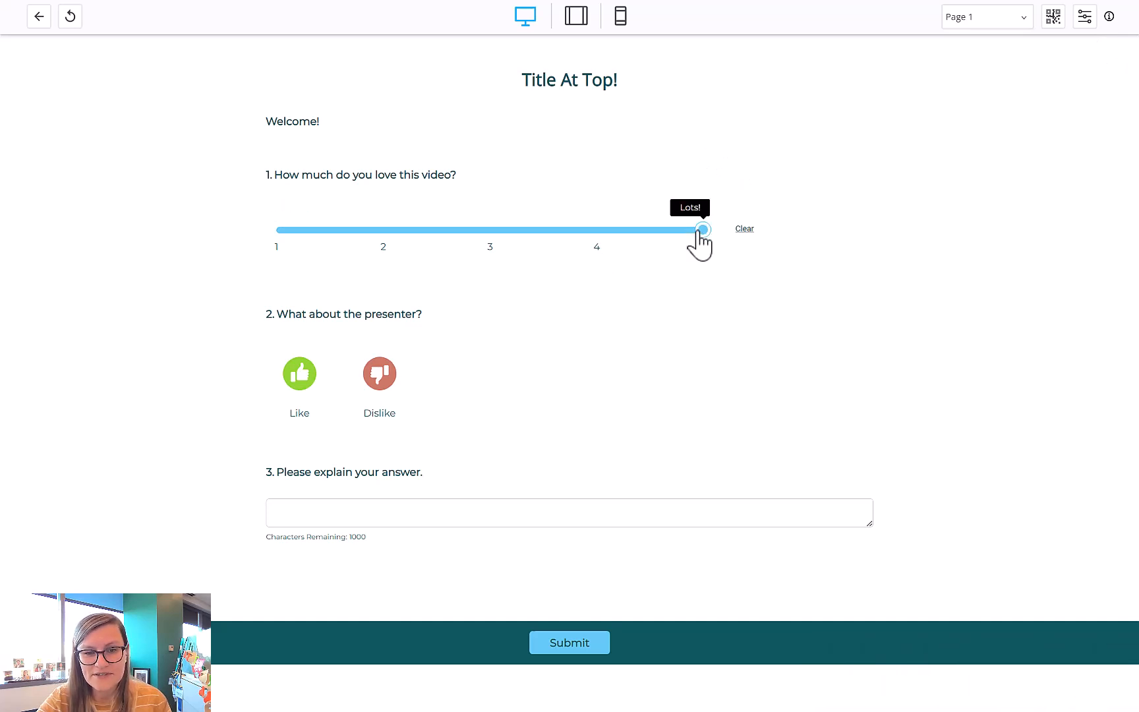
click(303, 387)
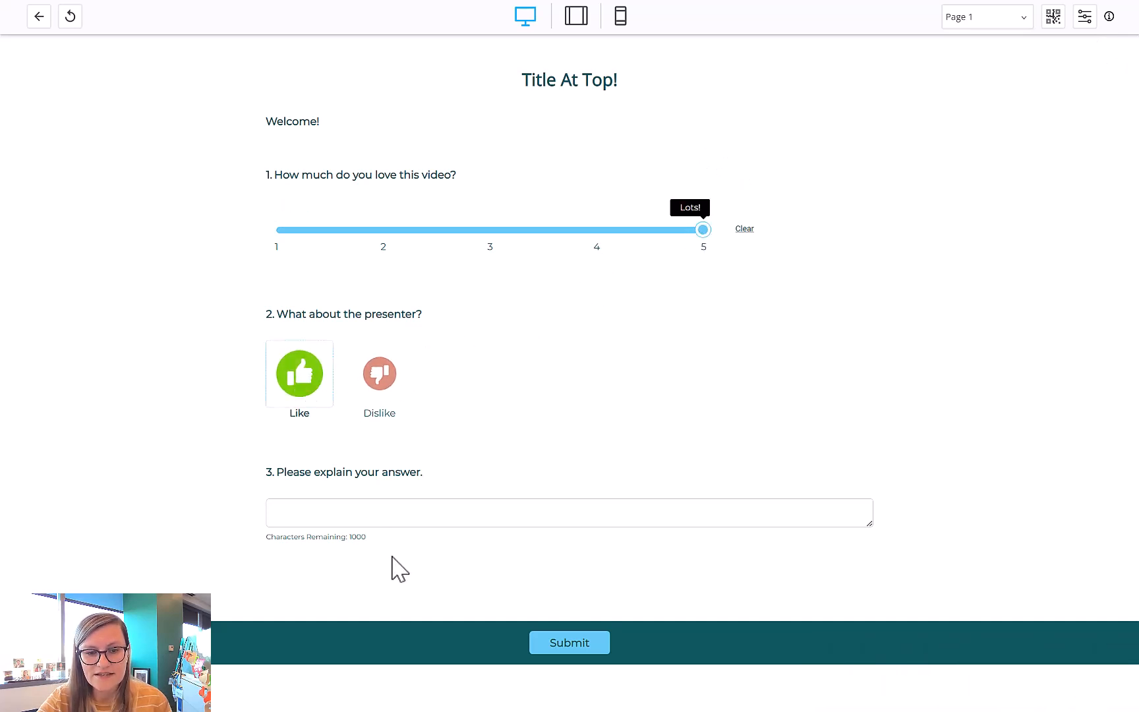
click(383, 516)
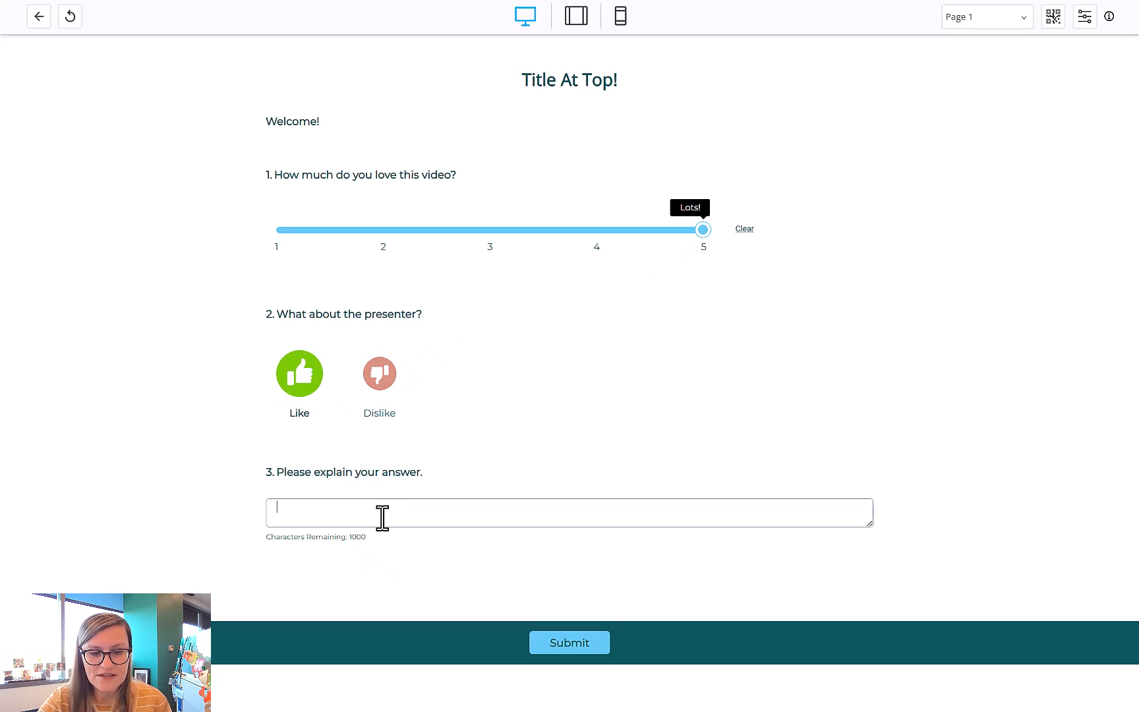
text(jlkkjlkjlkjlkjlk)
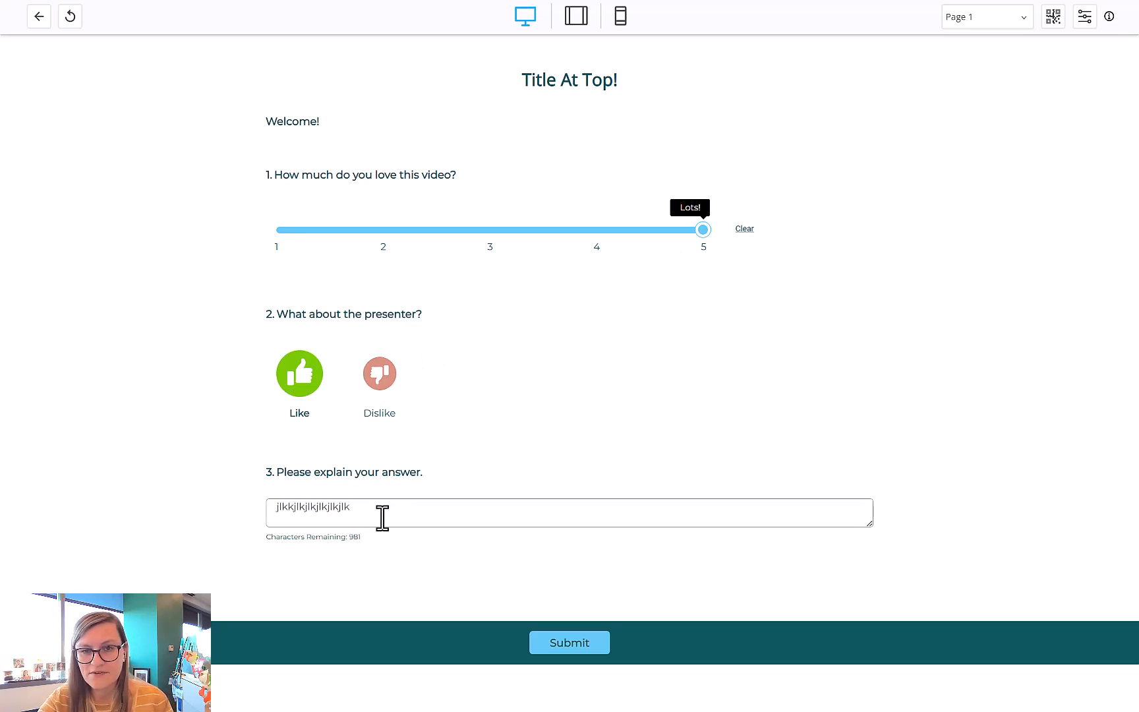
click(581, 648)
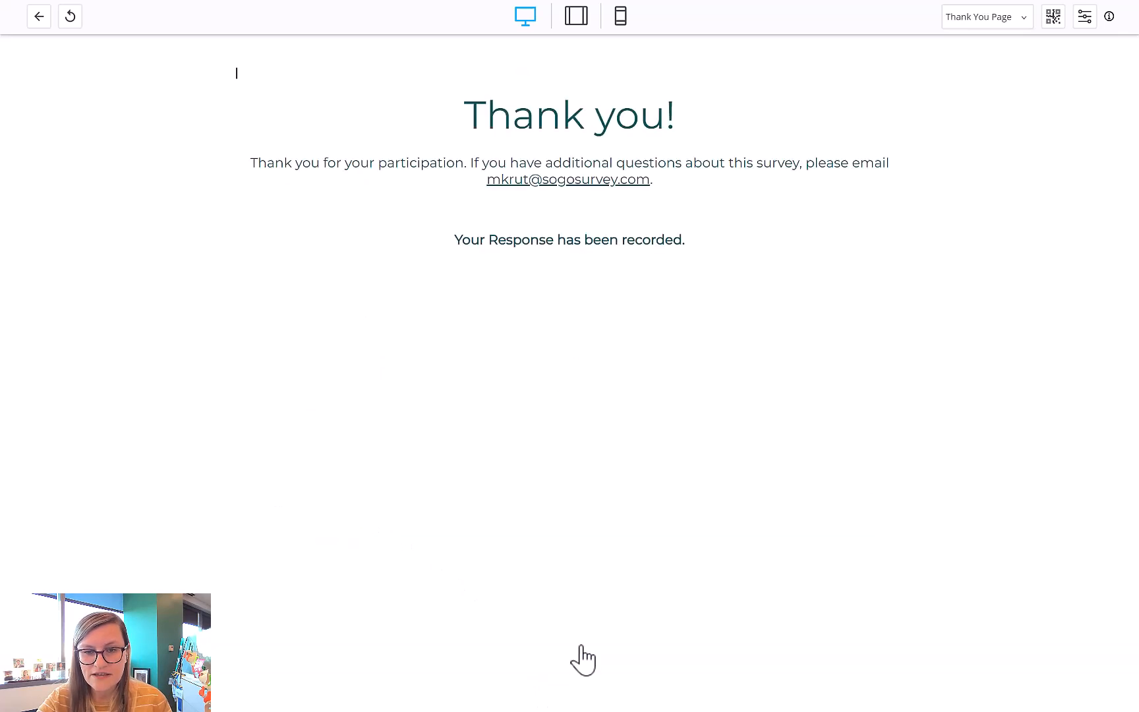
- Preview Page 1 in the tablet and phone layouts, and return to the survey designer
mouse_move(570, 41)
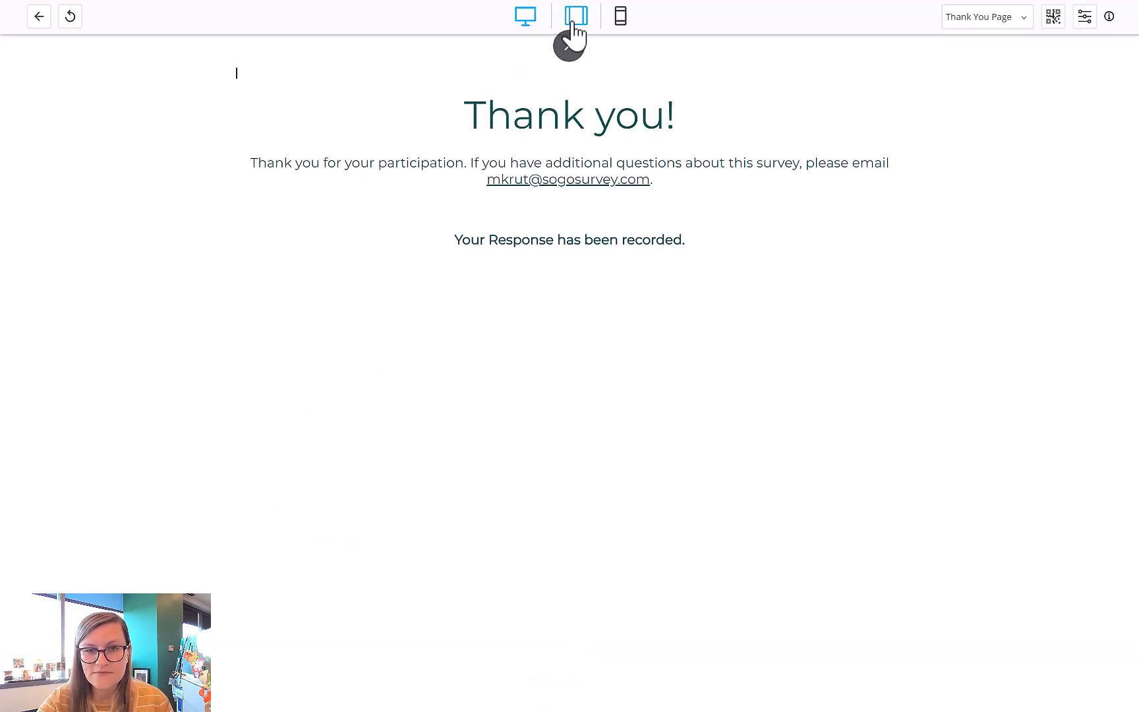
click(986, 19)
click(983, 35)
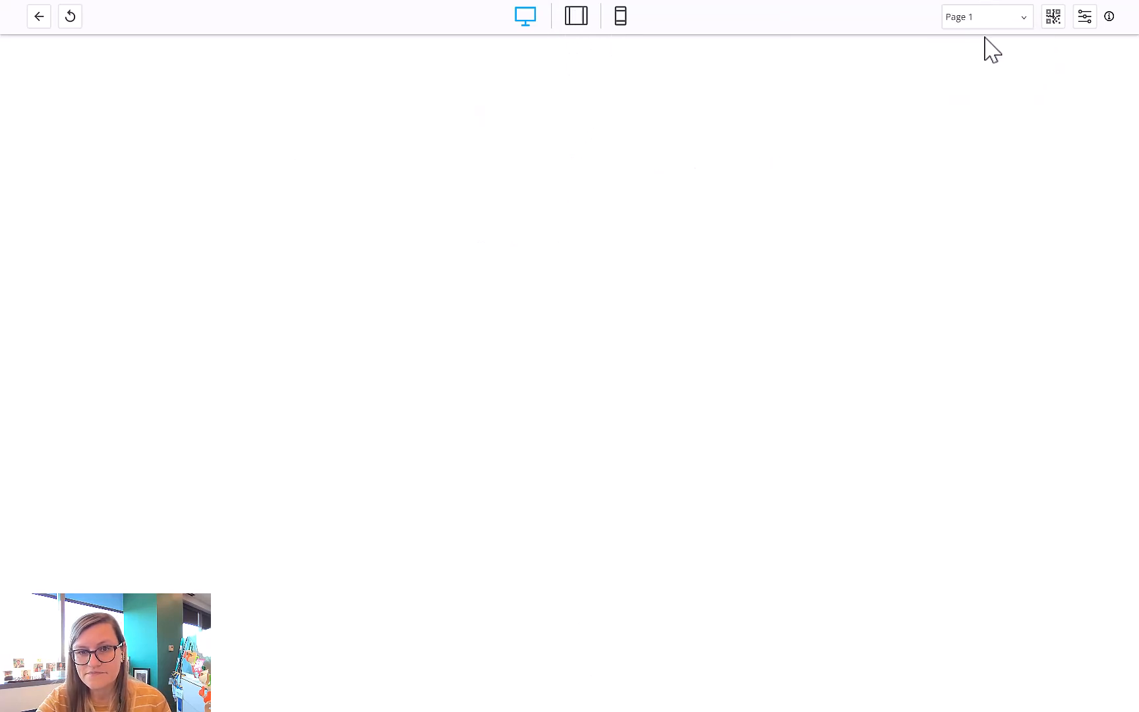
click(578, 27)
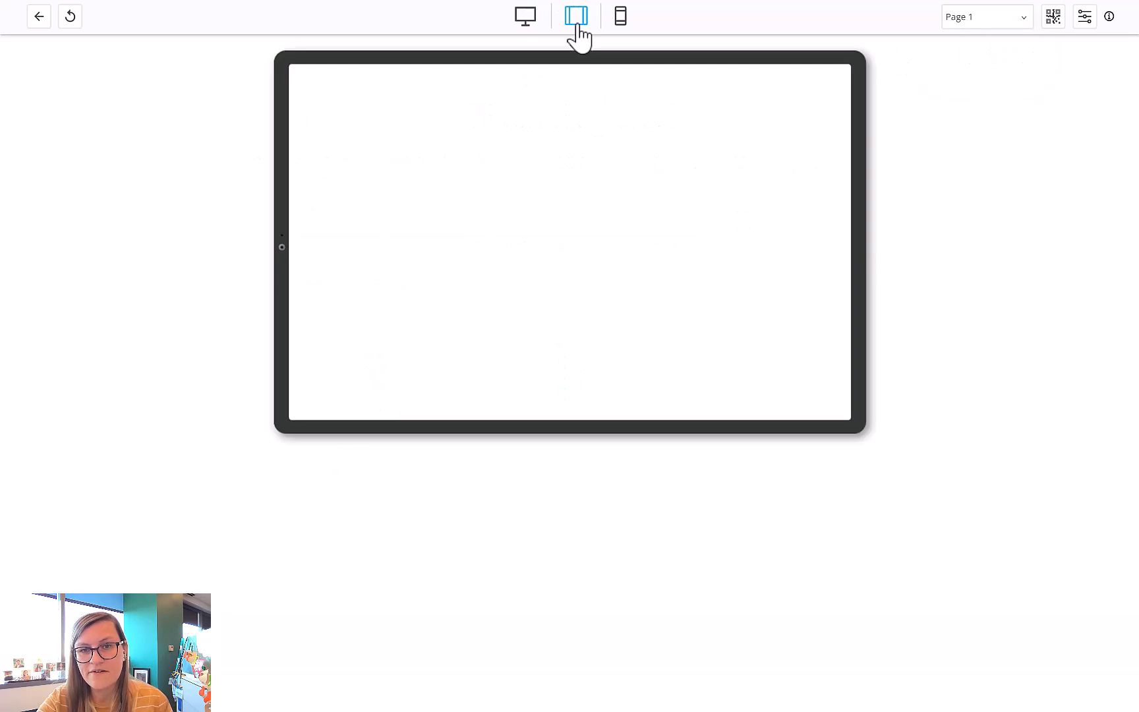
click(620, 26)
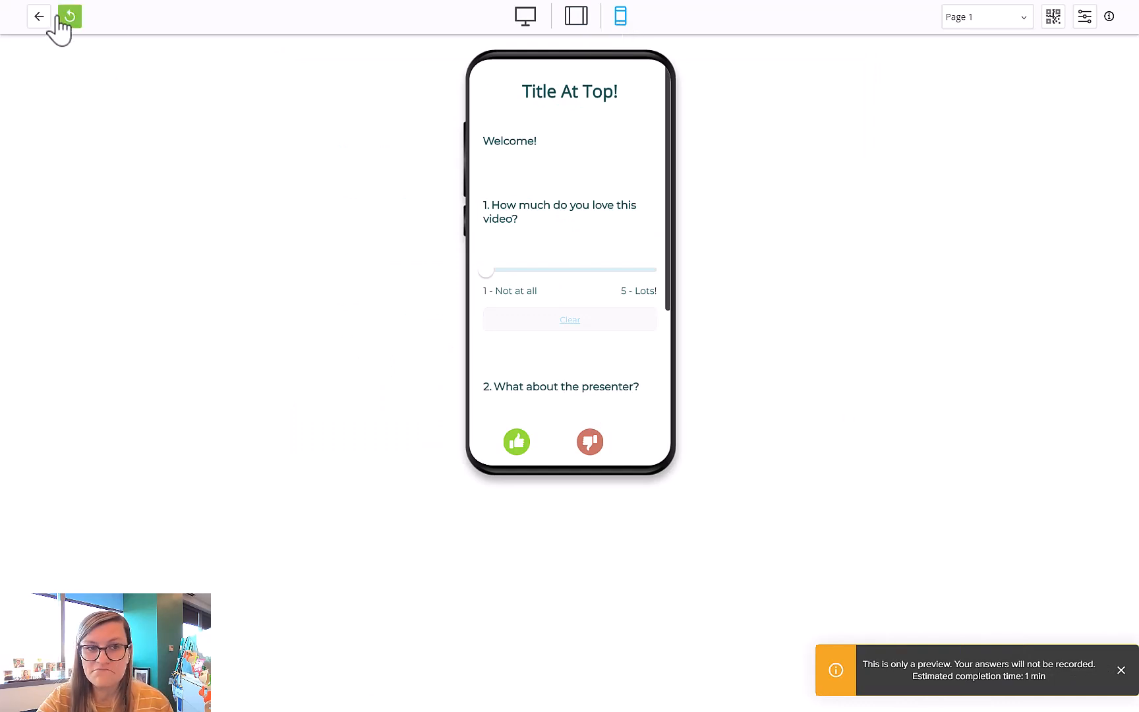
click(38, 18)
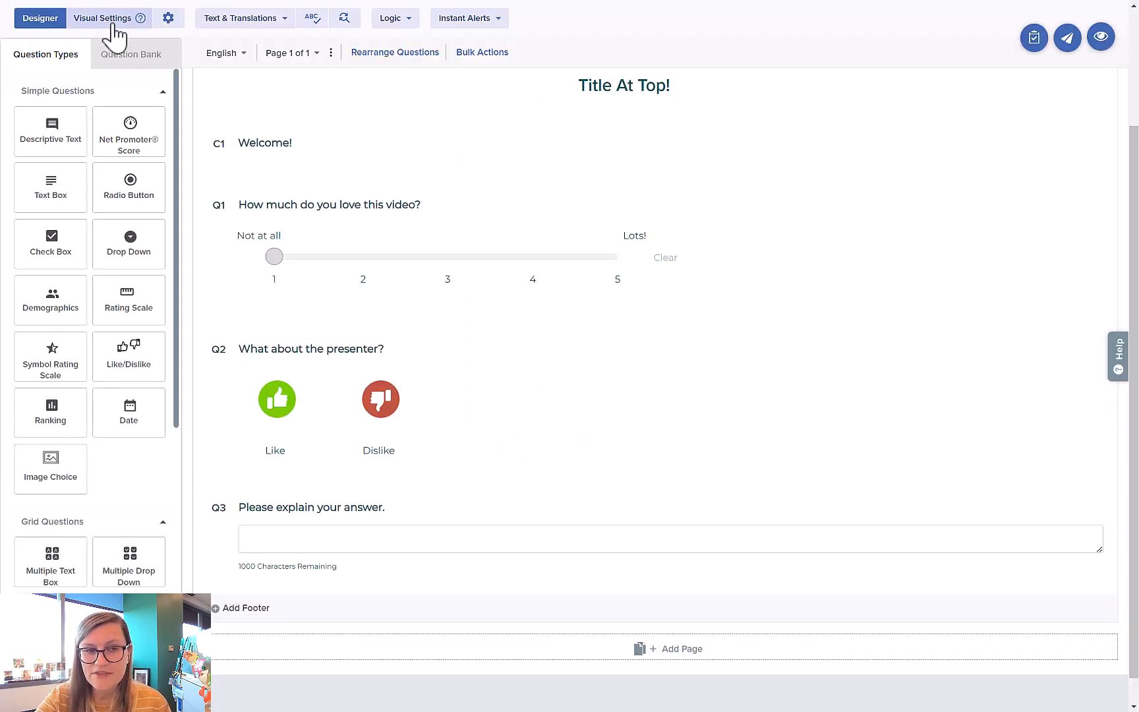
- Review the available themes in Visual Settings and change the survey's style to Mint
click(114, 27)
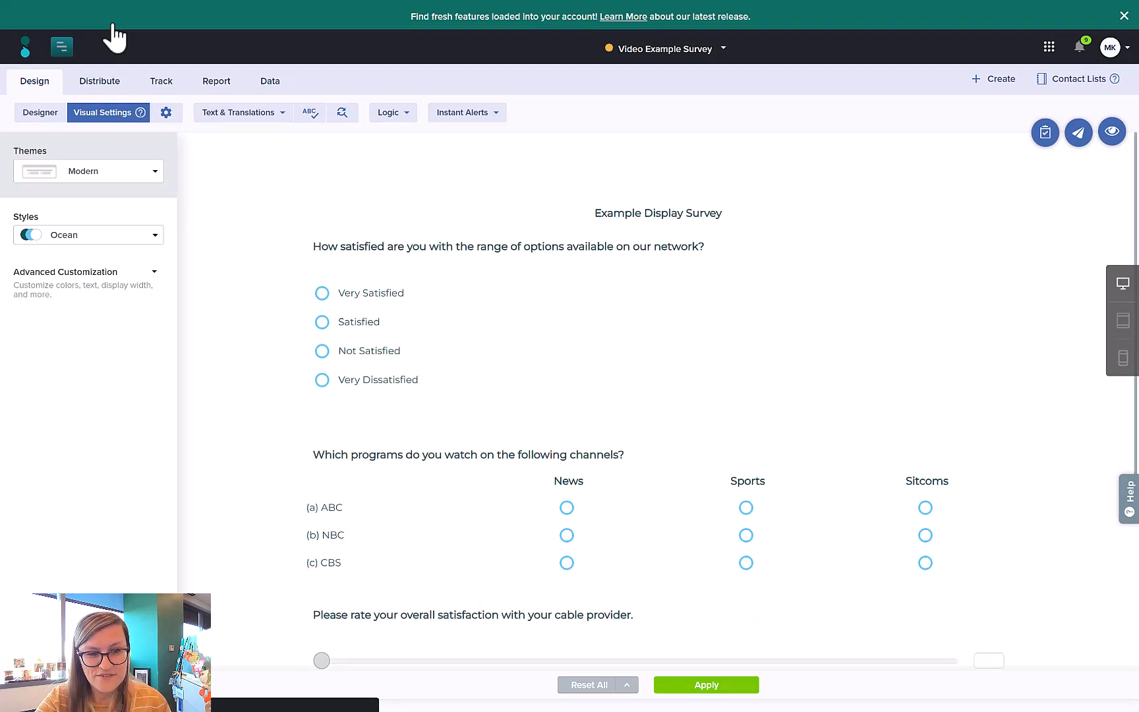
click(136, 190)
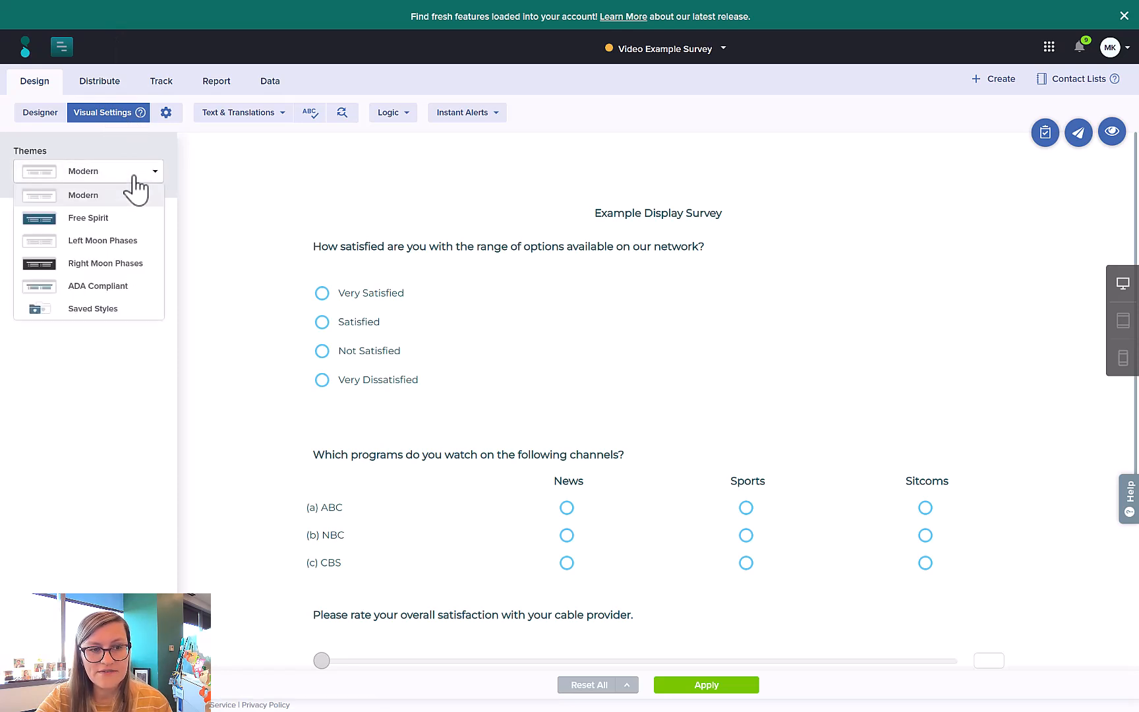
click(172, 179)
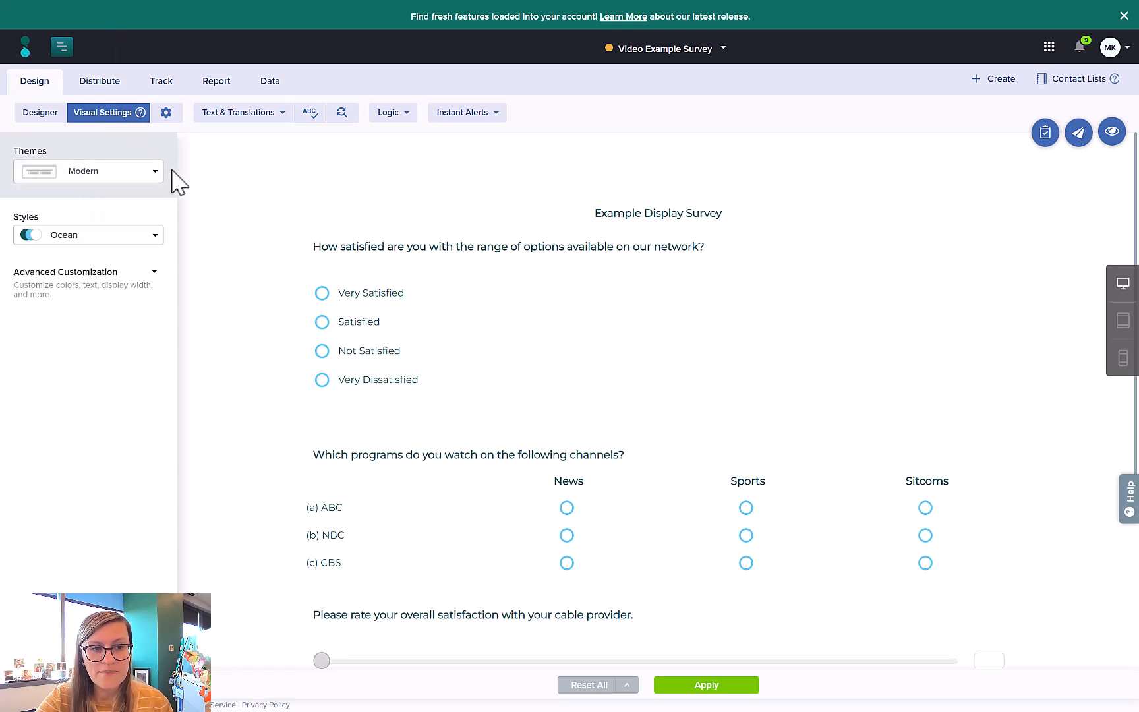
click(149, 240)
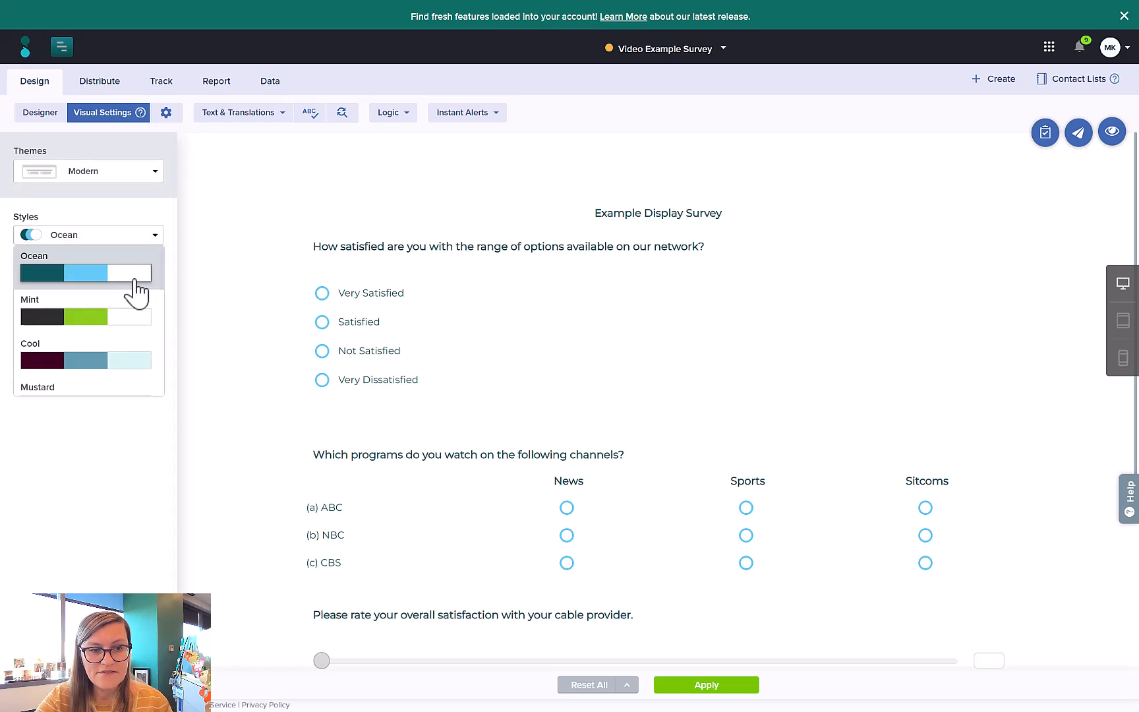
click(123, 334)
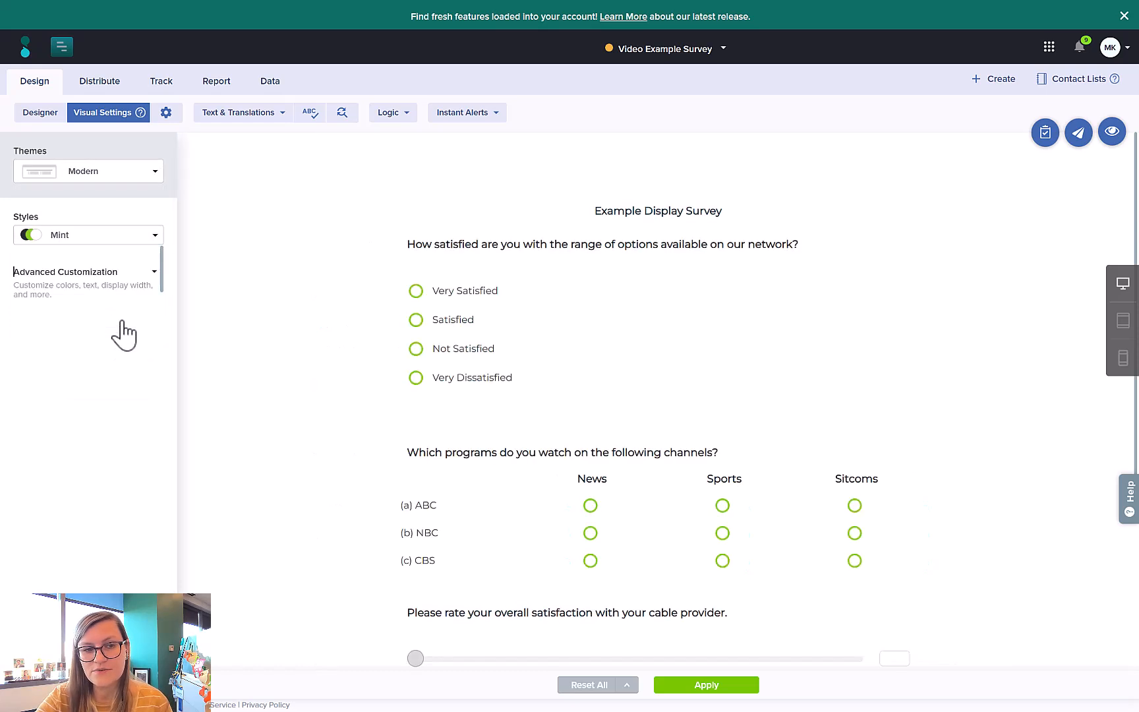
- Examine the advanced color palette customization, including the individual page colors and the color and image background options
click(153, 273)
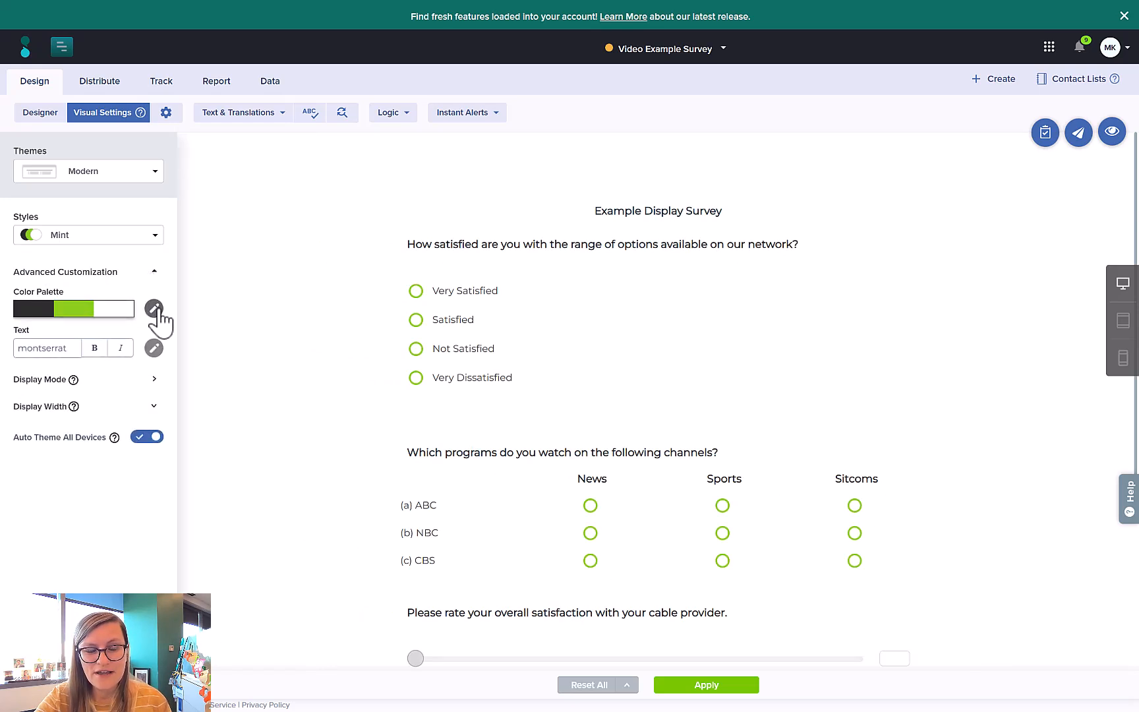
click(158, 308)
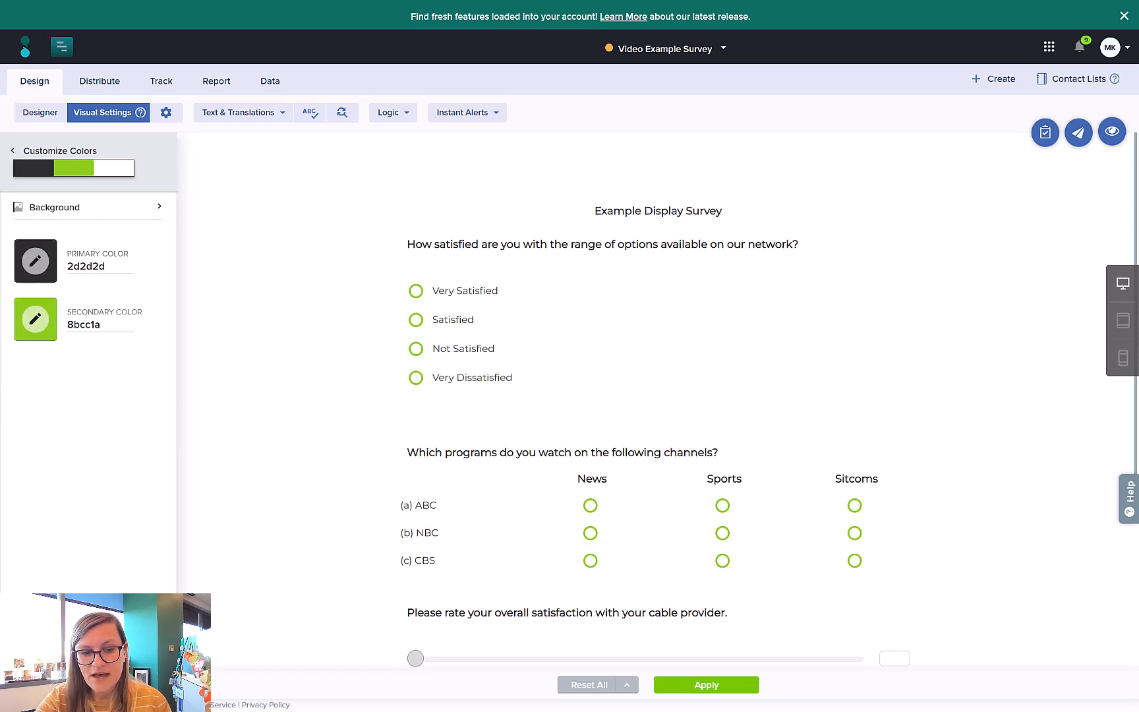
click(88, 650)
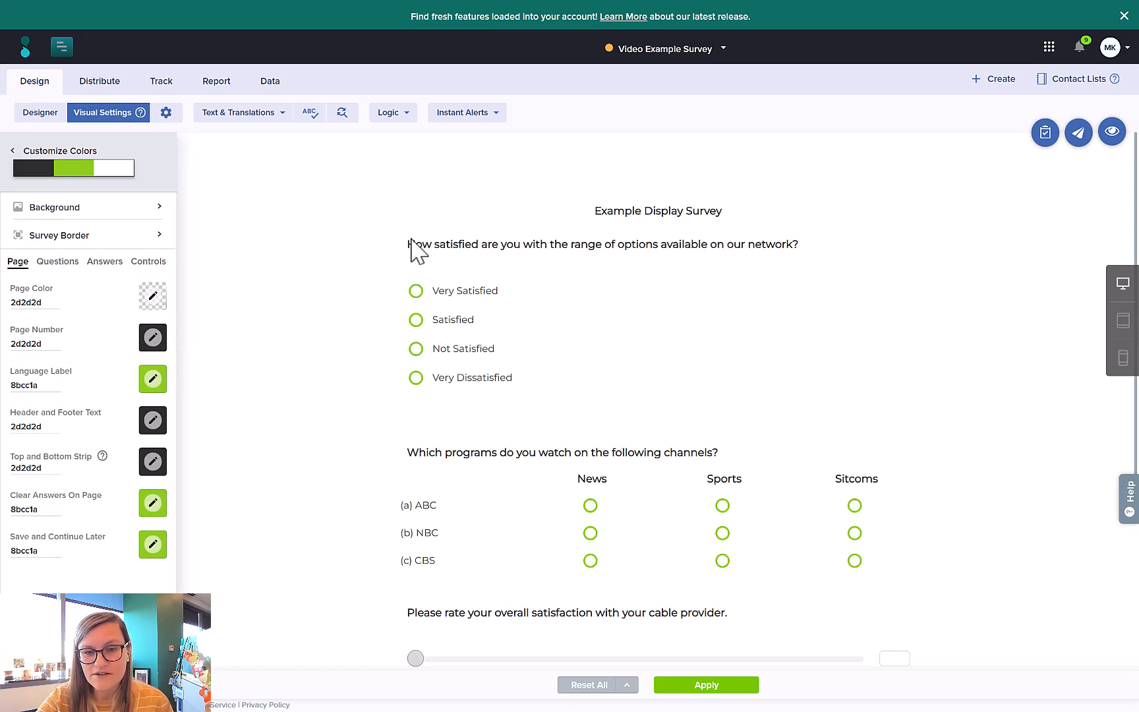
click(140, 210)
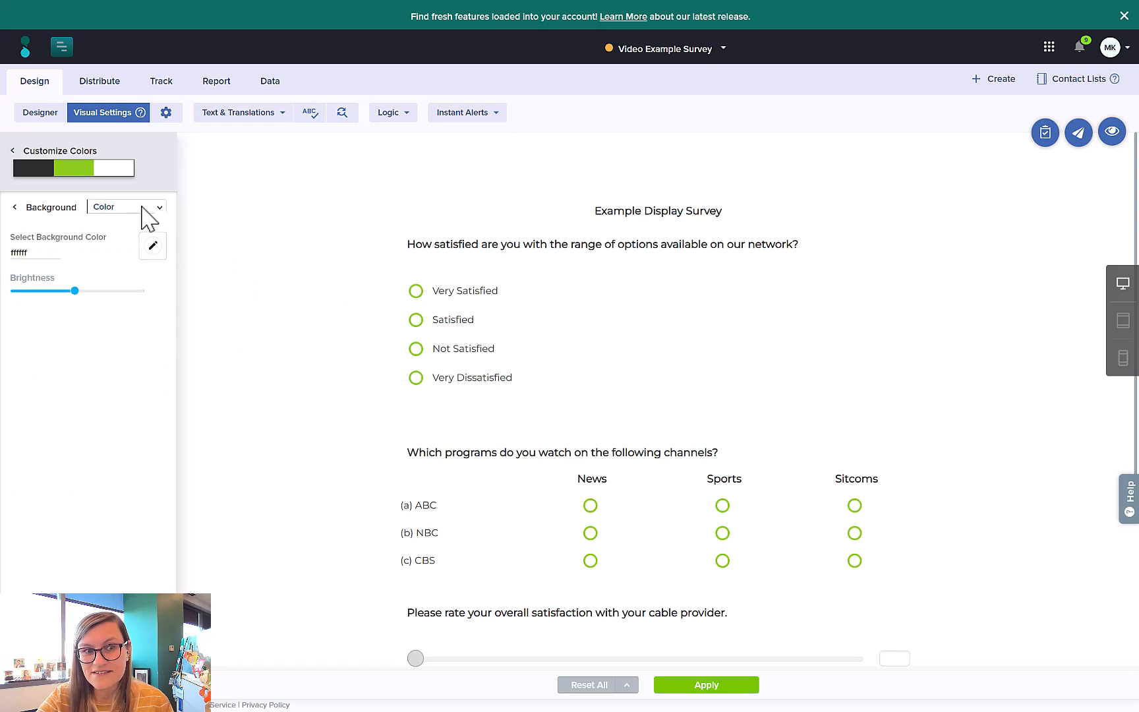
click(145, 210)
click(147, 231)
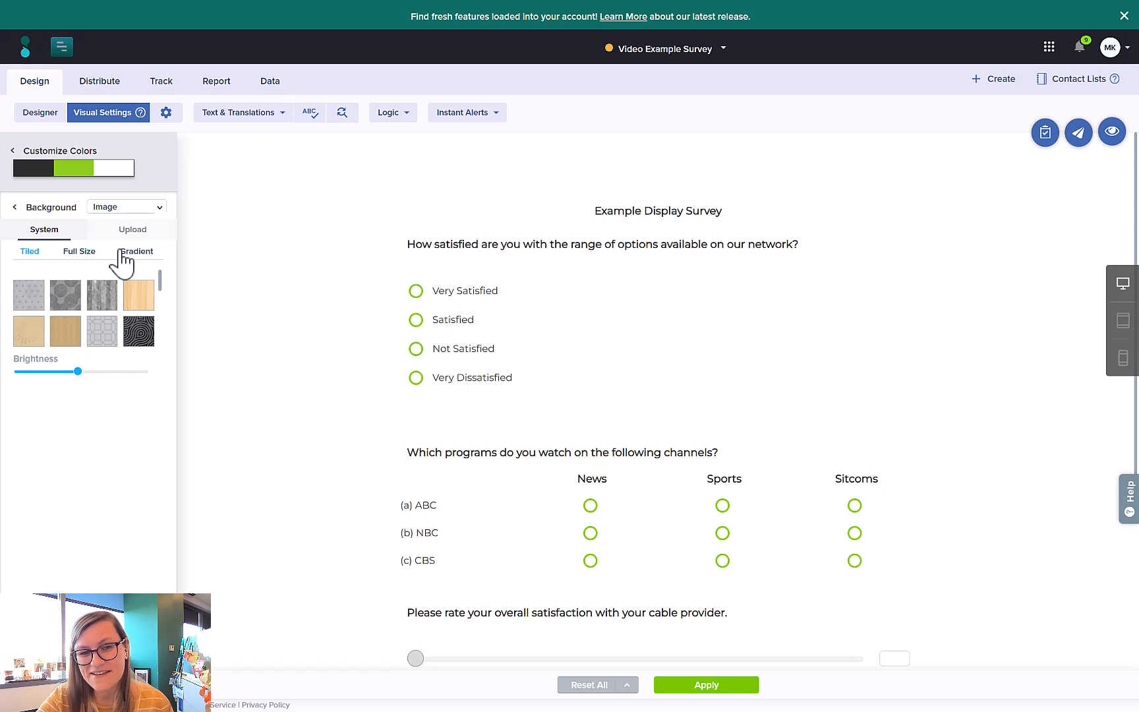
click(16, 151)
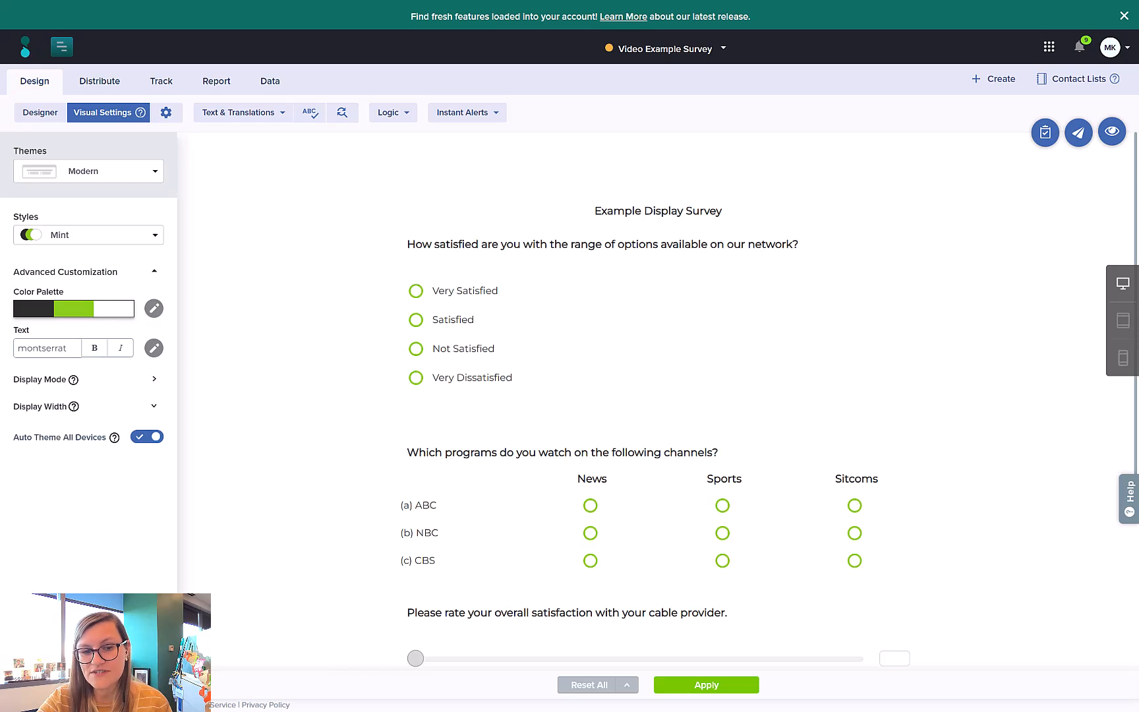
mouse_move(132, 685)
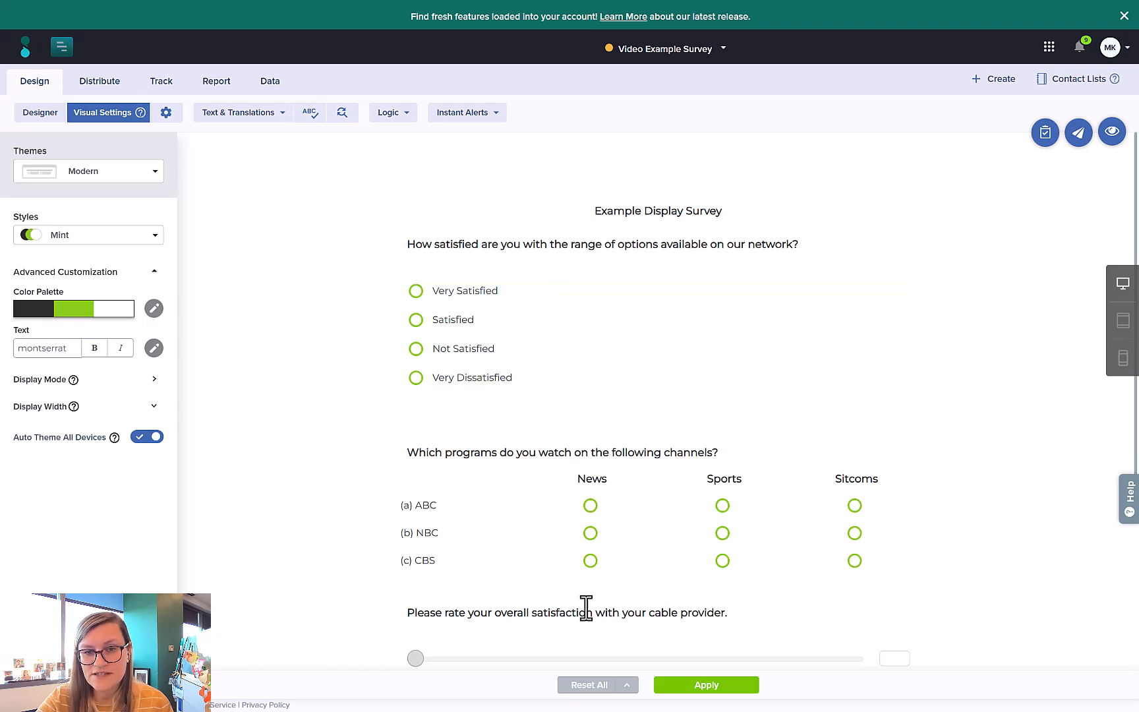
- Apply the Mint style to the survey and preview the restyled Page 1 in the desktop layout
click(704, 688)
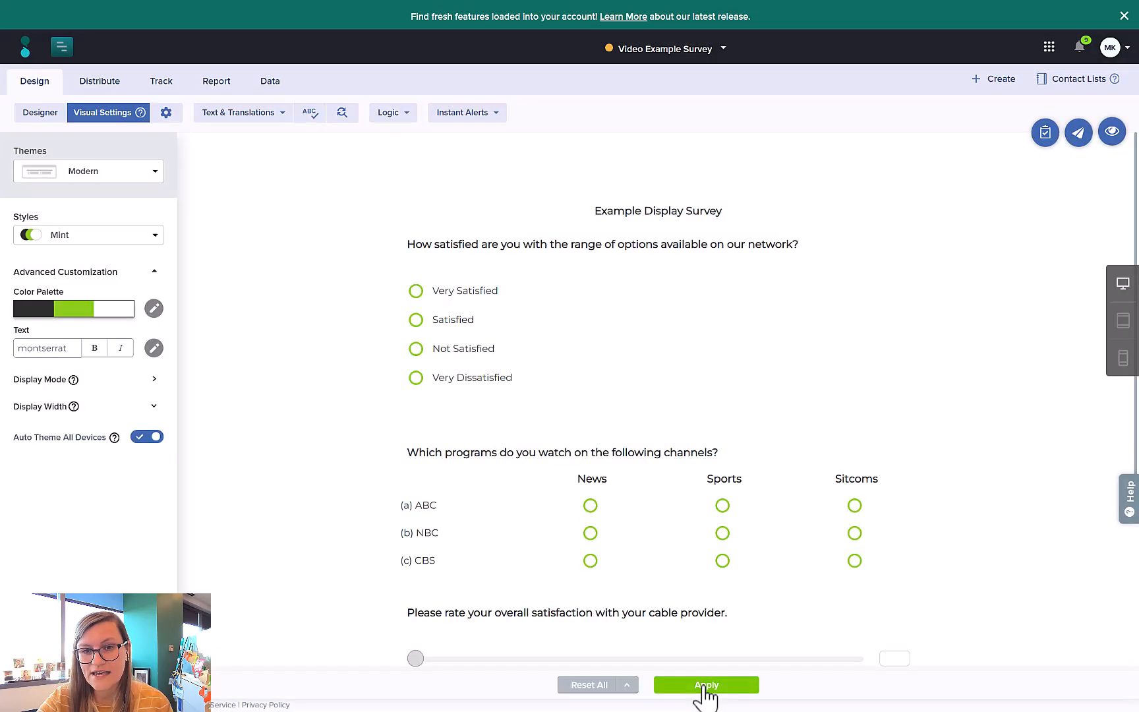
click(1112, 133)
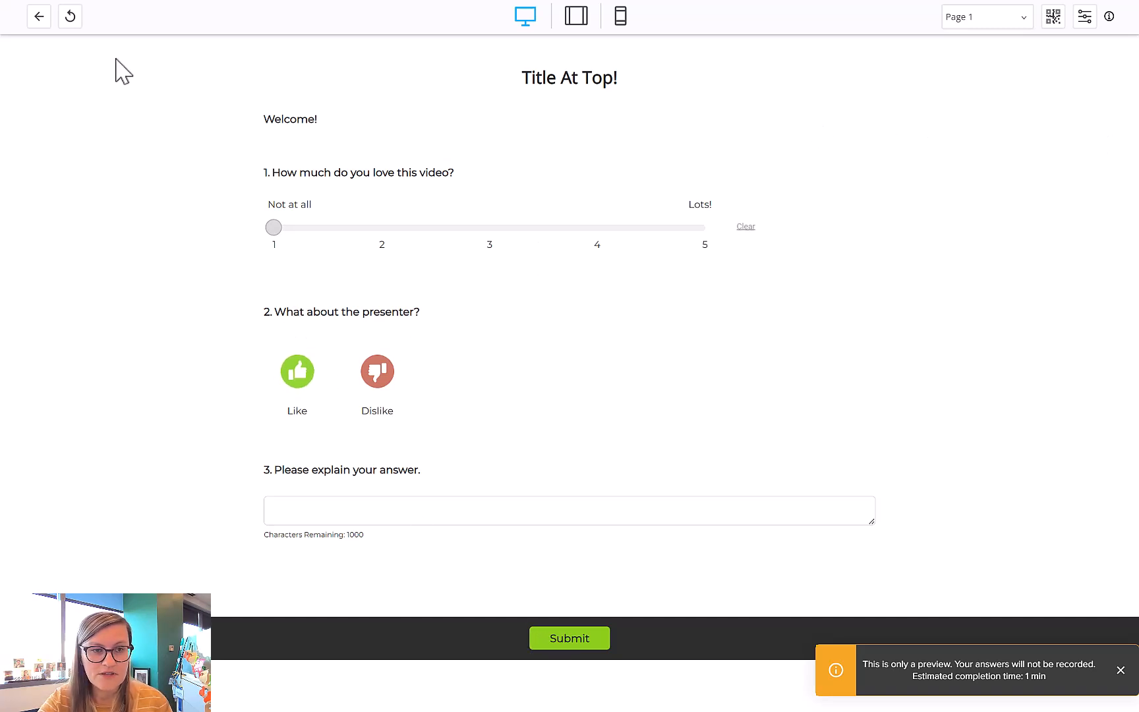
click(70, 26)
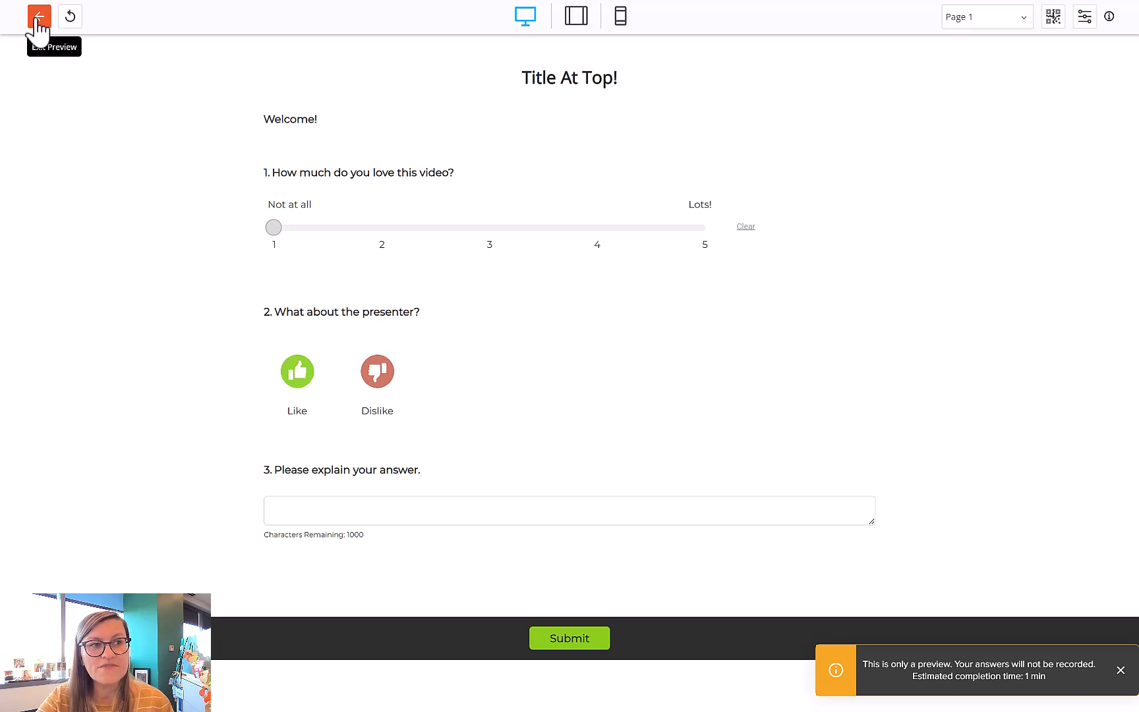
click(38, 20)
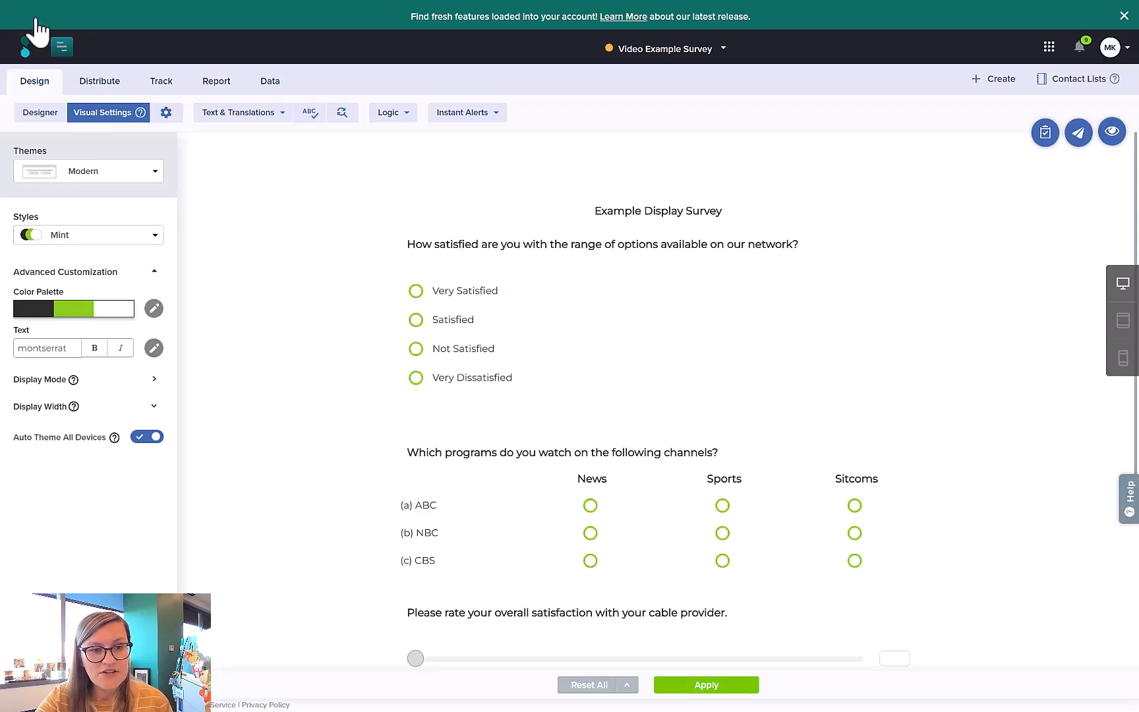
click(167, 113)
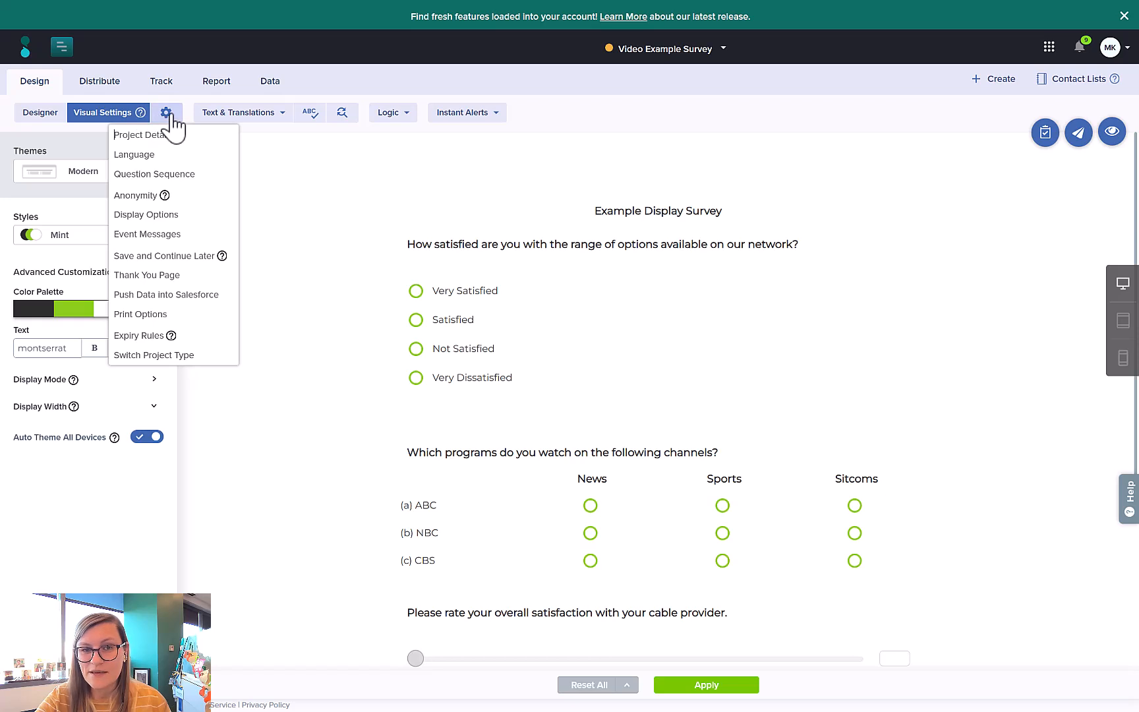
click(337, 89)
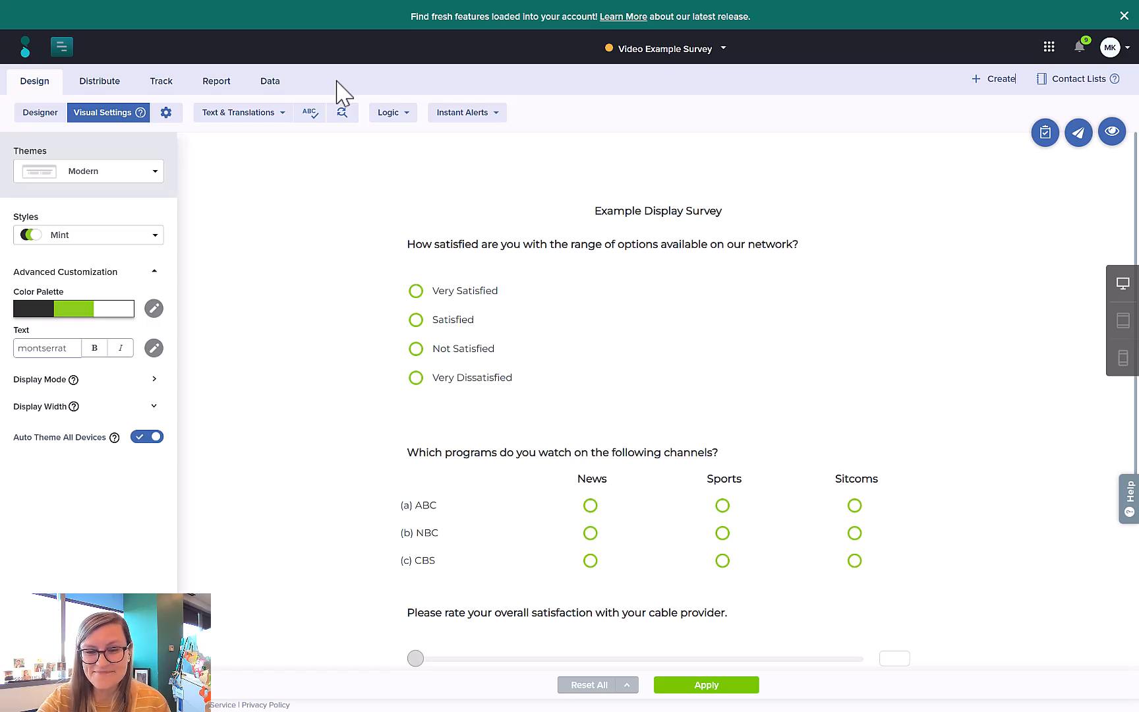
- Open the survey's distribution options and read the Test URL notice without accepting it
click(99, 81)
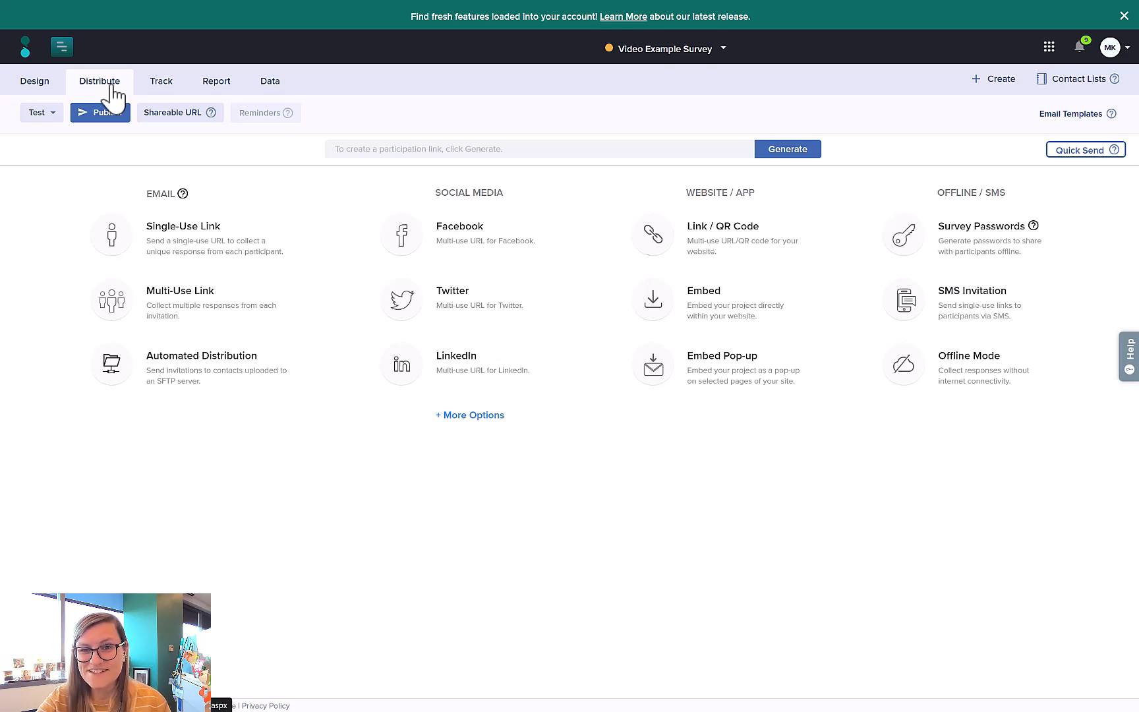
click(52, 113)
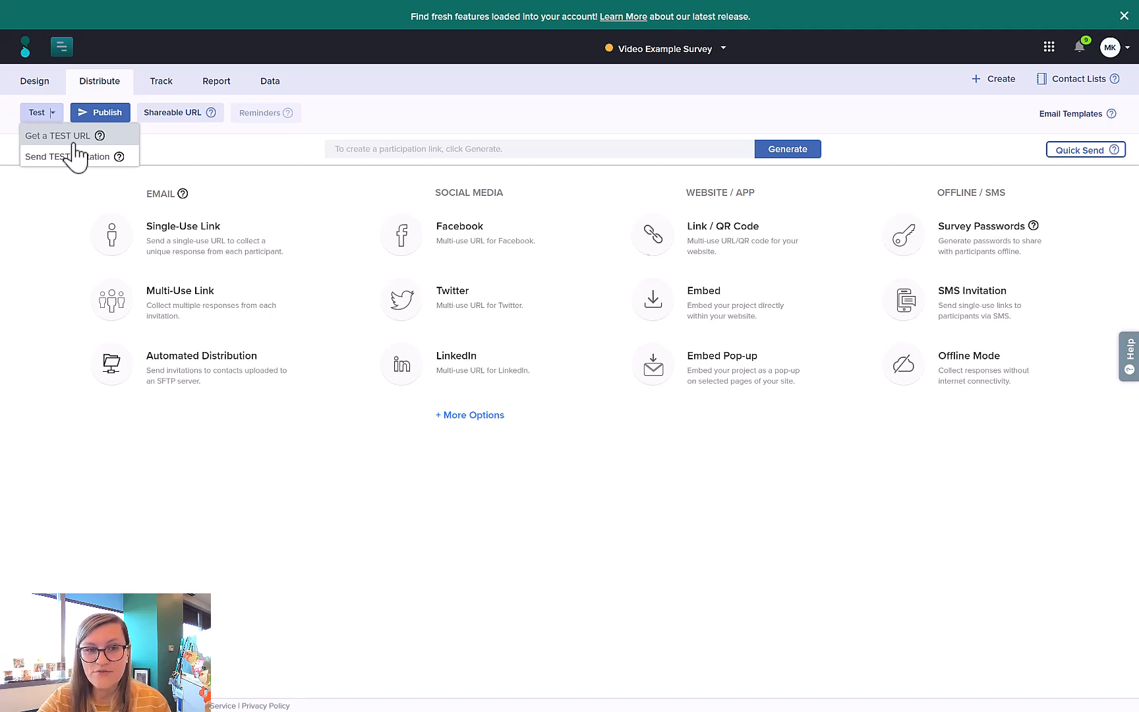
click(75, 142)
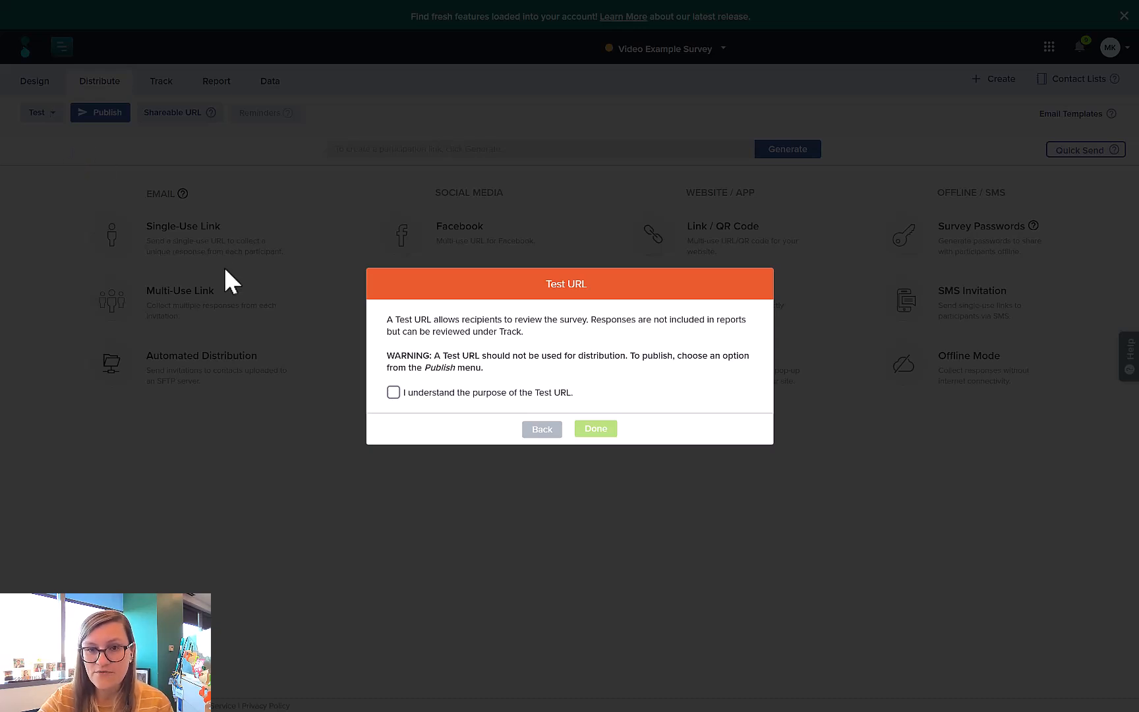
click(539, 431)
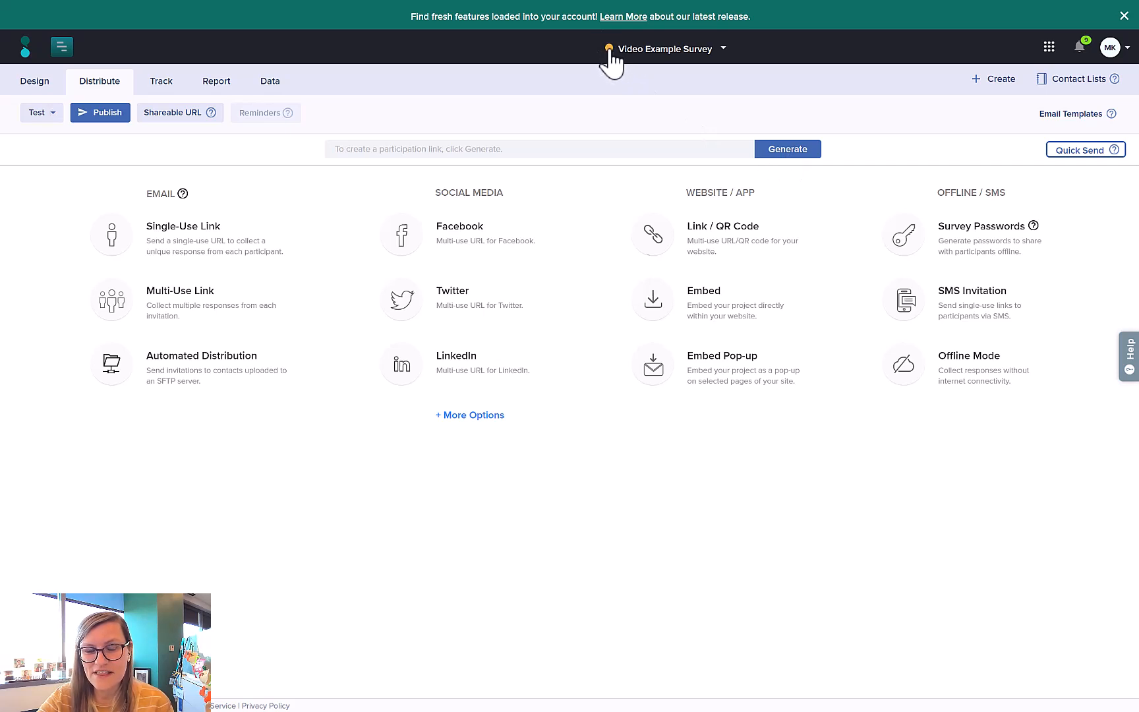
- Generate the survey's participation link and review the saved email templates and contact lists
click(796, 151)
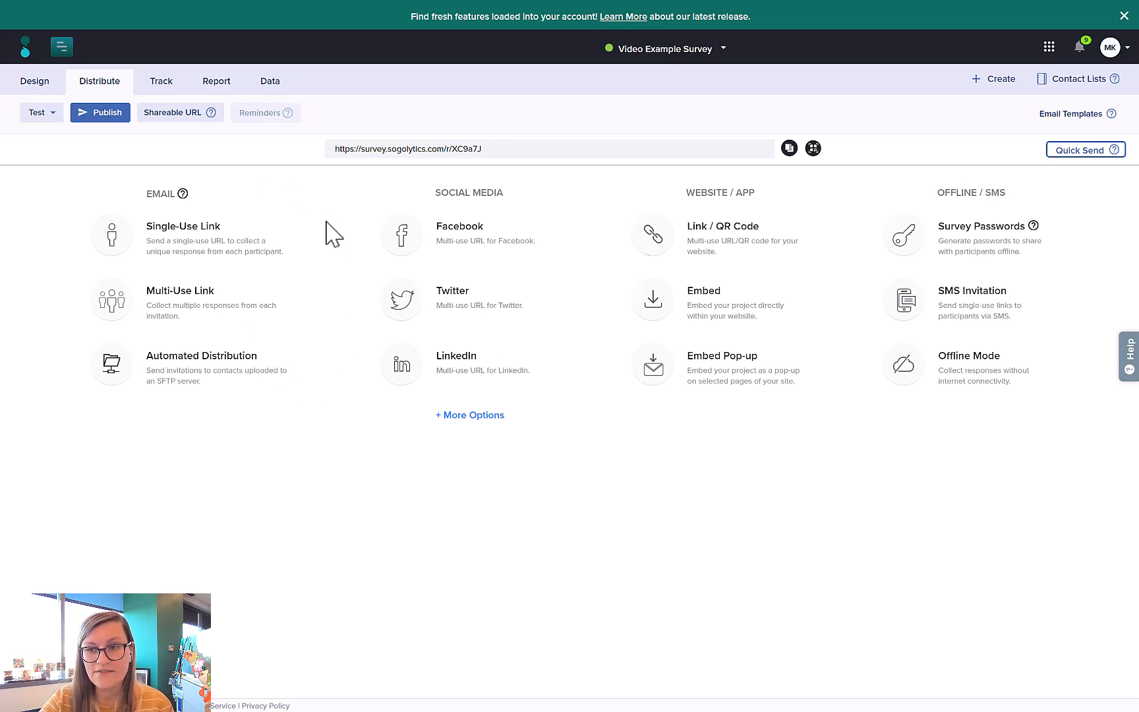
click(1068, 115)
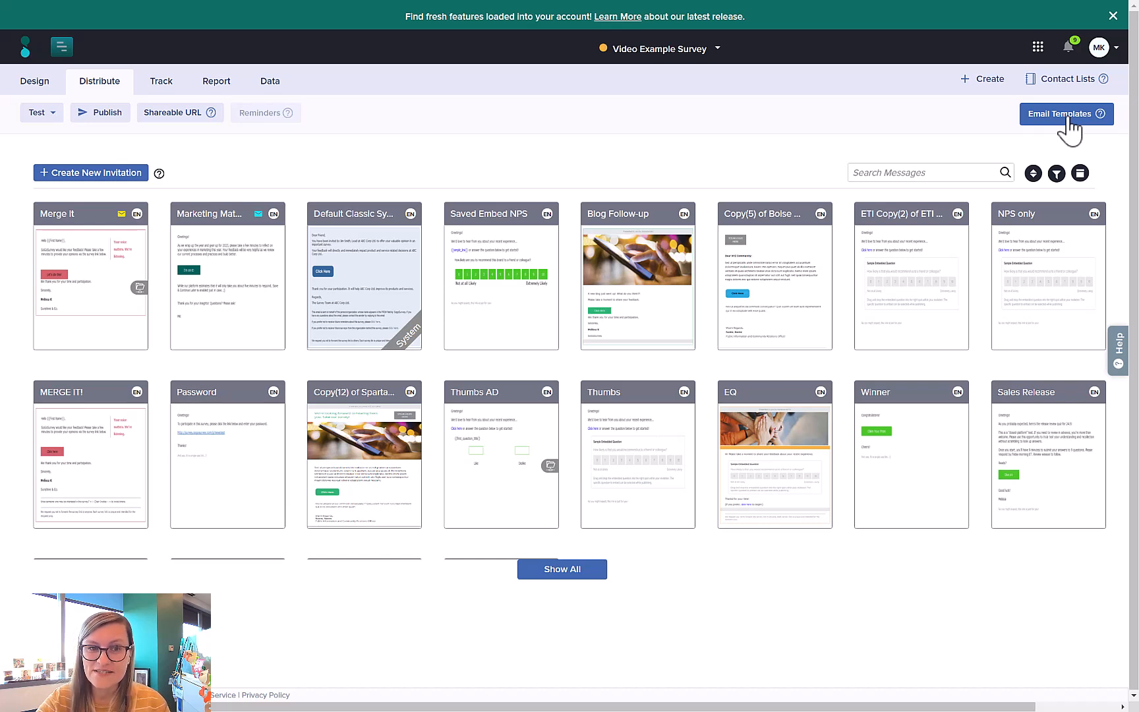
click(1062, 80)
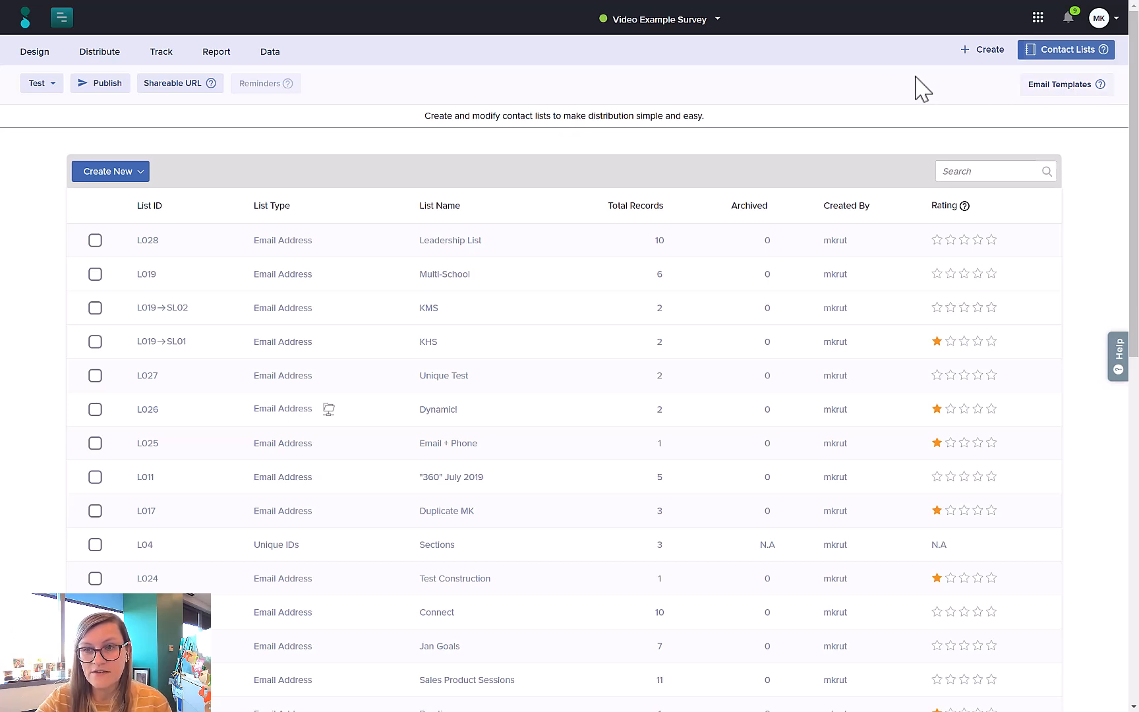
- Start publishing the survey as a Single-Use Link email with the Marketing Matters message
click(107, 84)
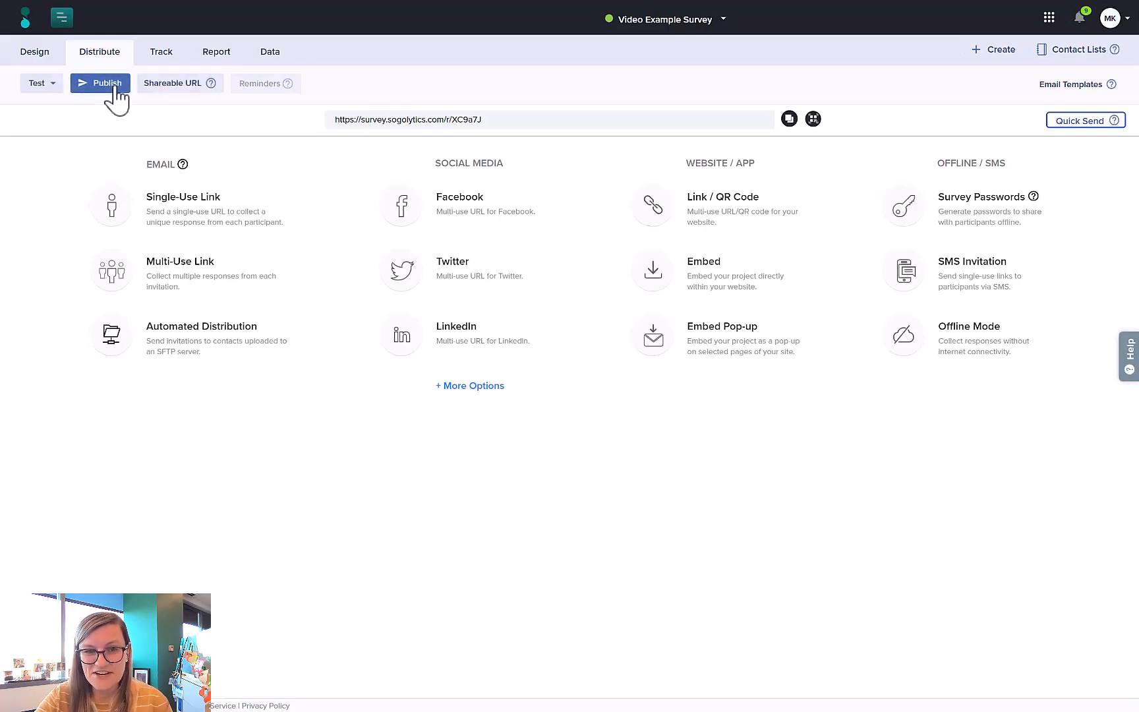
click(183, 225)
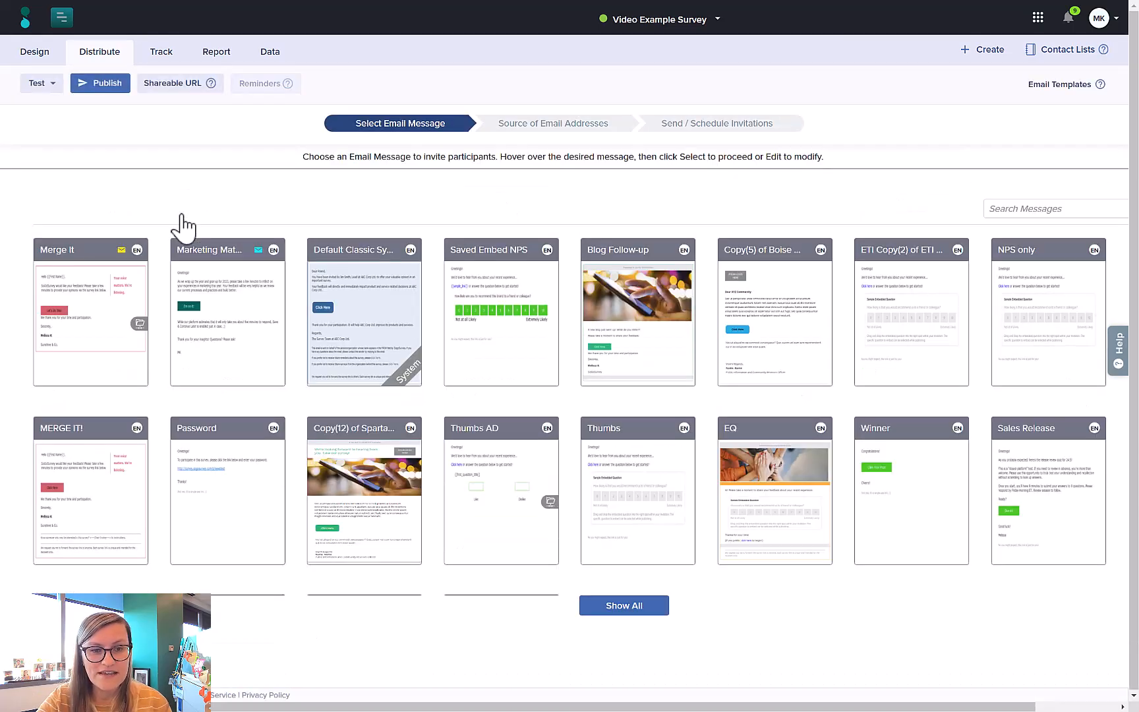
mouse_move(218, 322)
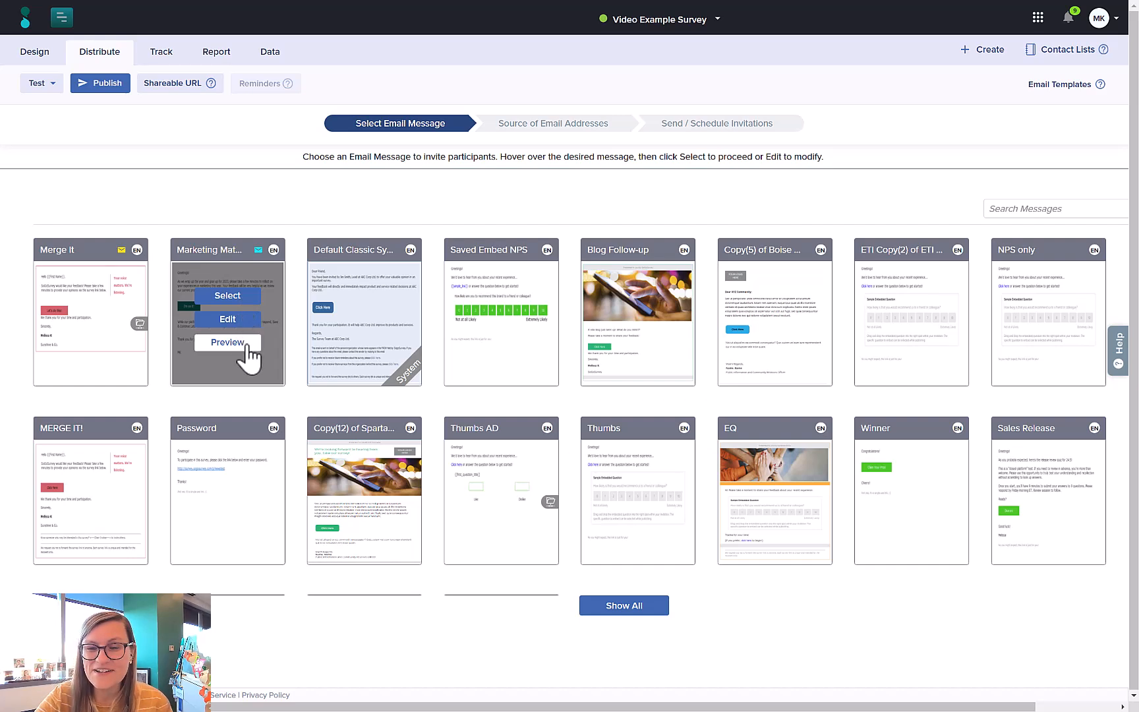
click(248, 300)
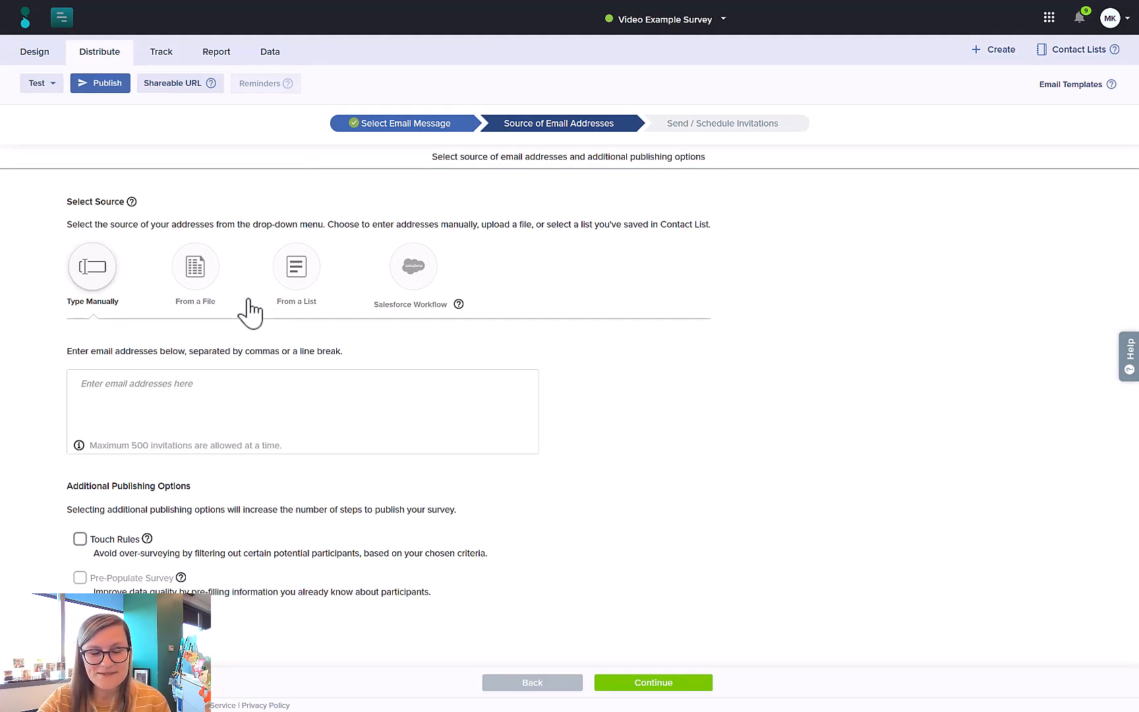
- Enter the recipient's email address manually as the invitation source and proceed to the sending options
click(232, 382)
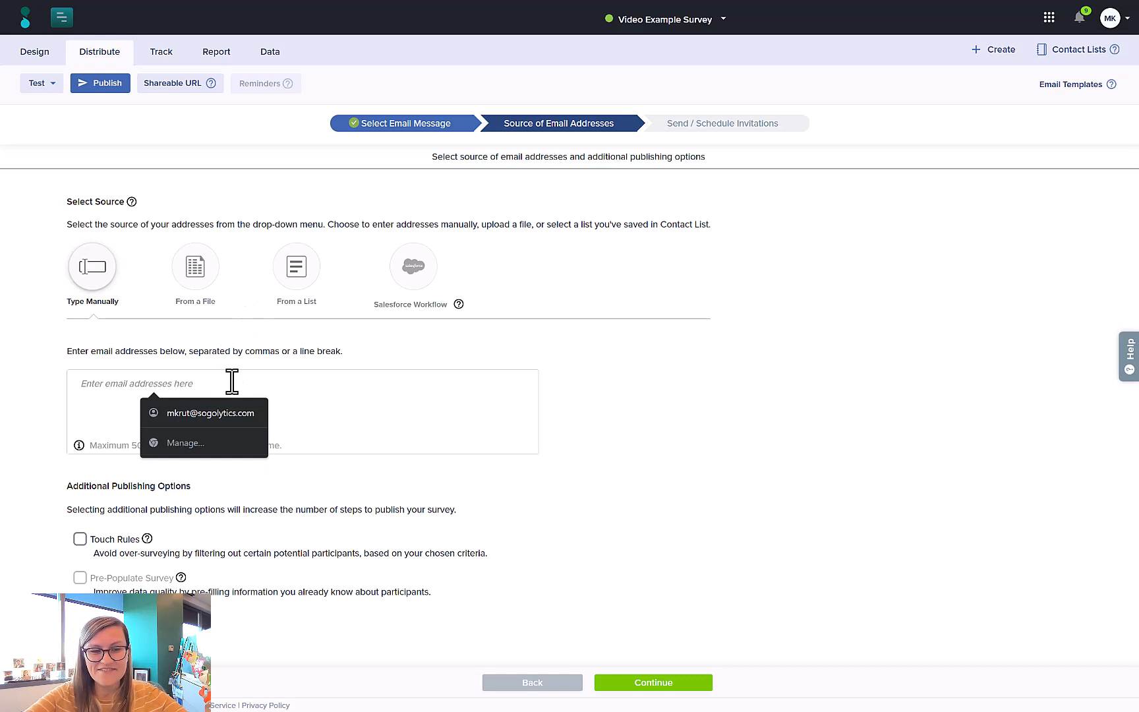
click(238, 406)
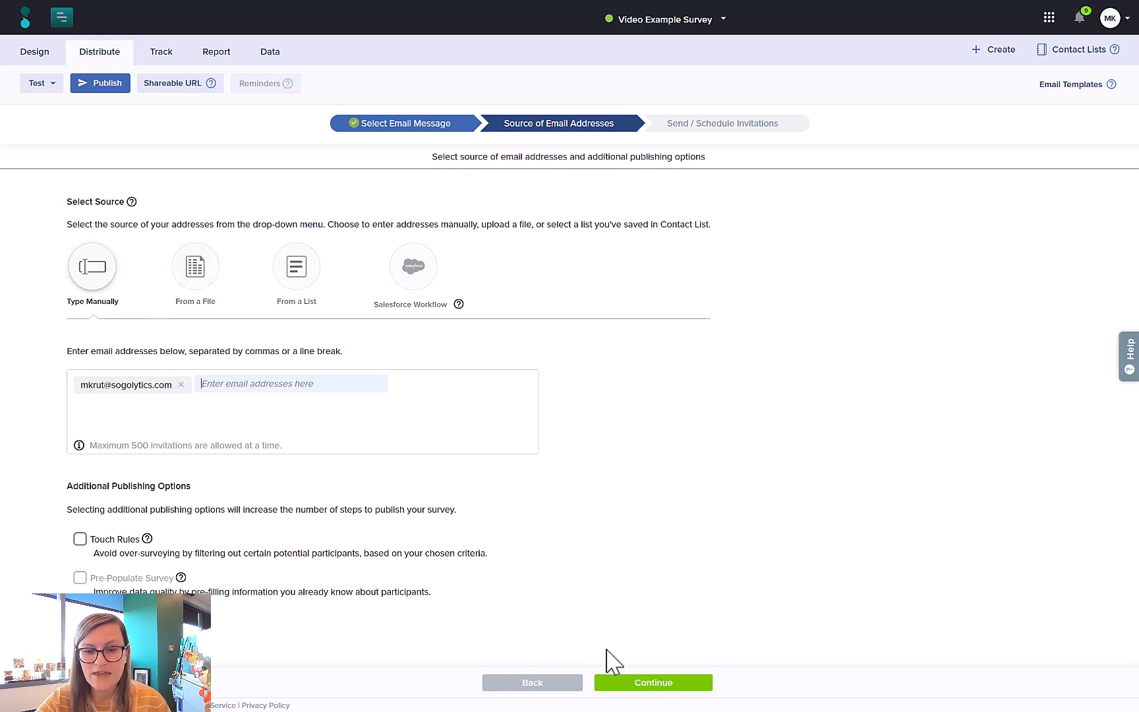
click(665, 686)
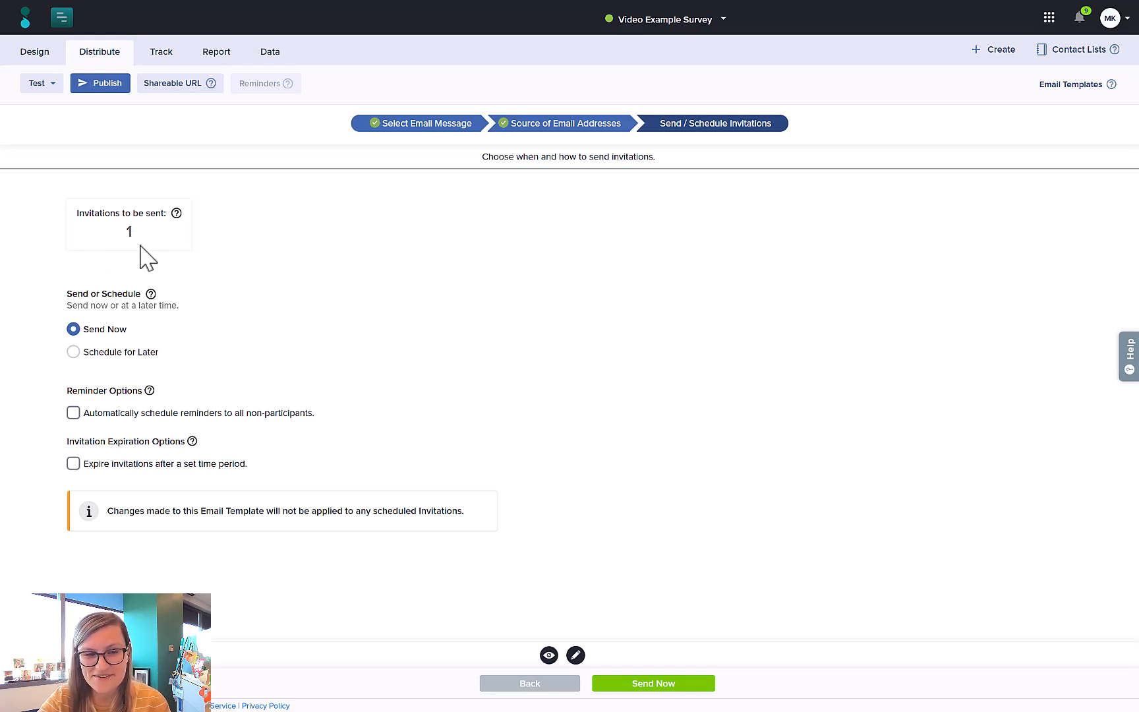
- Try scheduling the invitation for later and adding automatic reminders at a 3-day interval, reverting both options
click(121, 354)
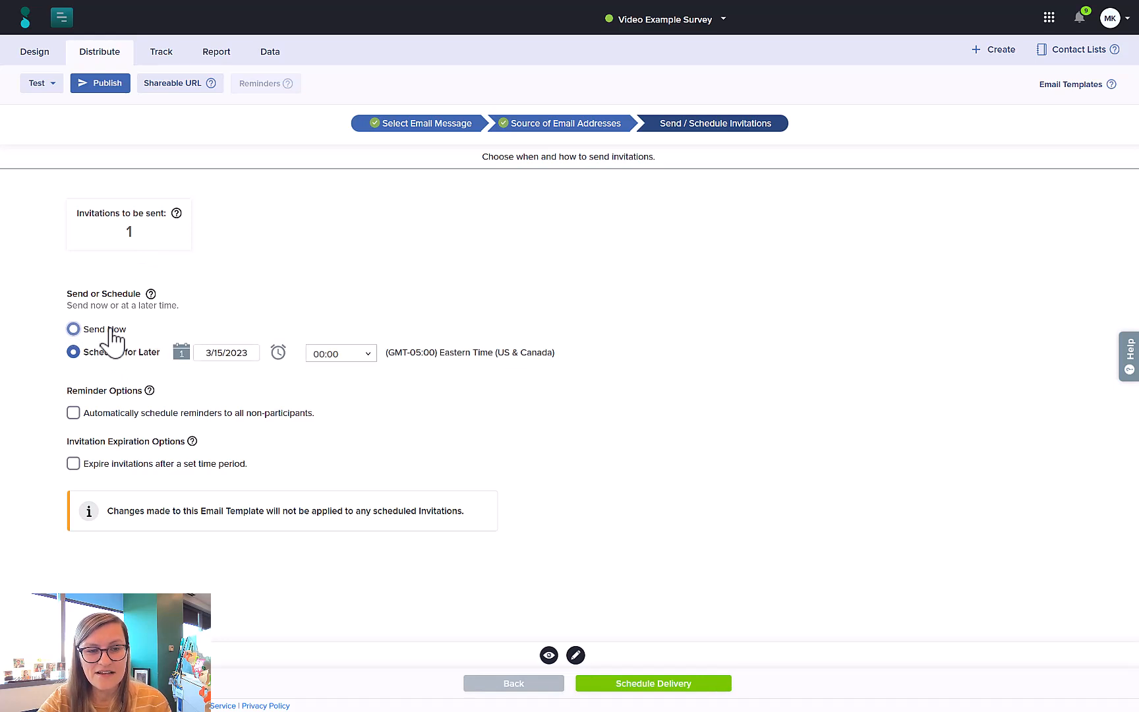
click(111, 331)
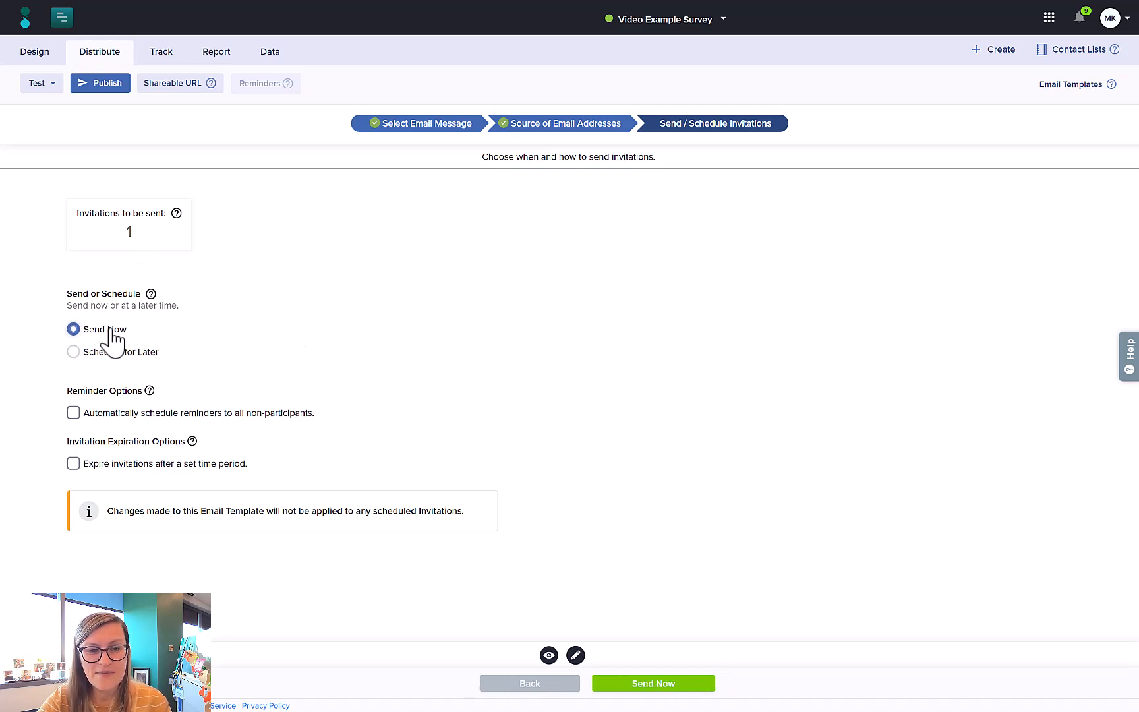
click(151, 419)
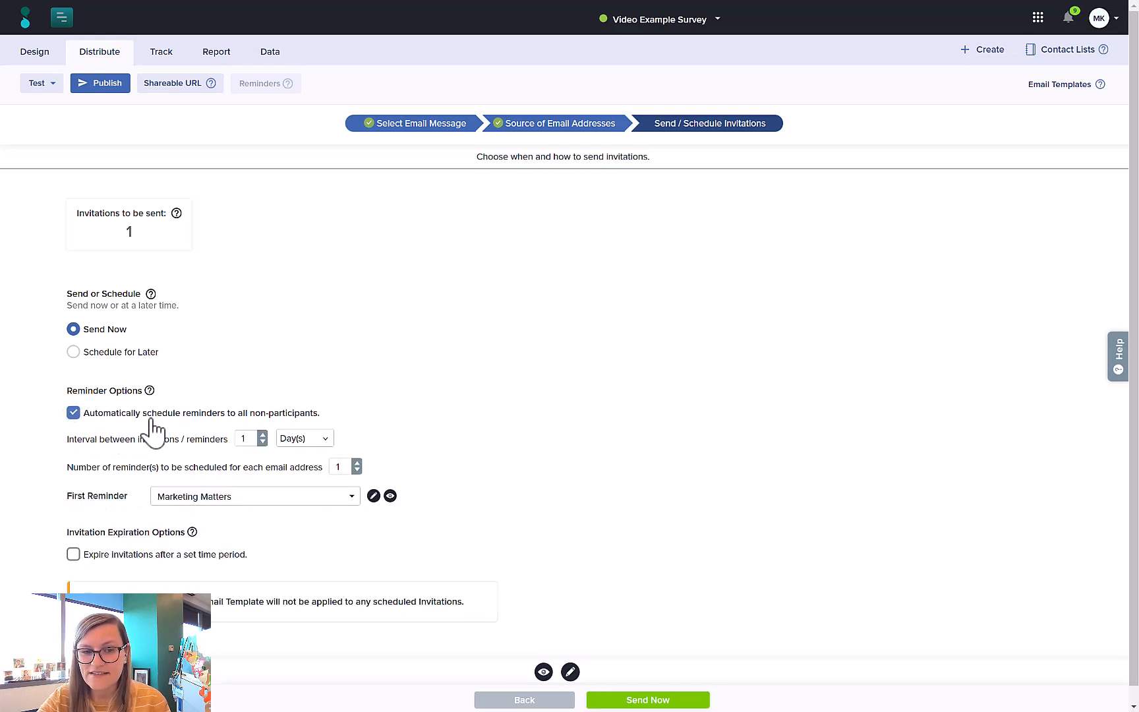
click(262, 435)
click(262, 435)
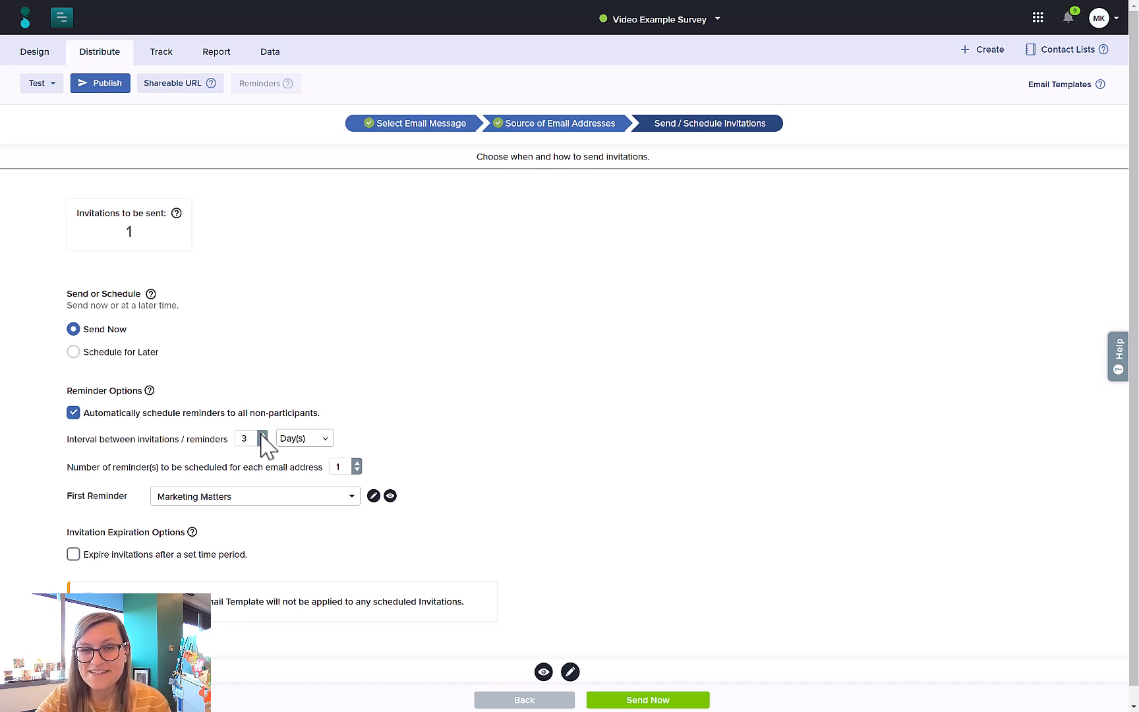
click(77, 418)
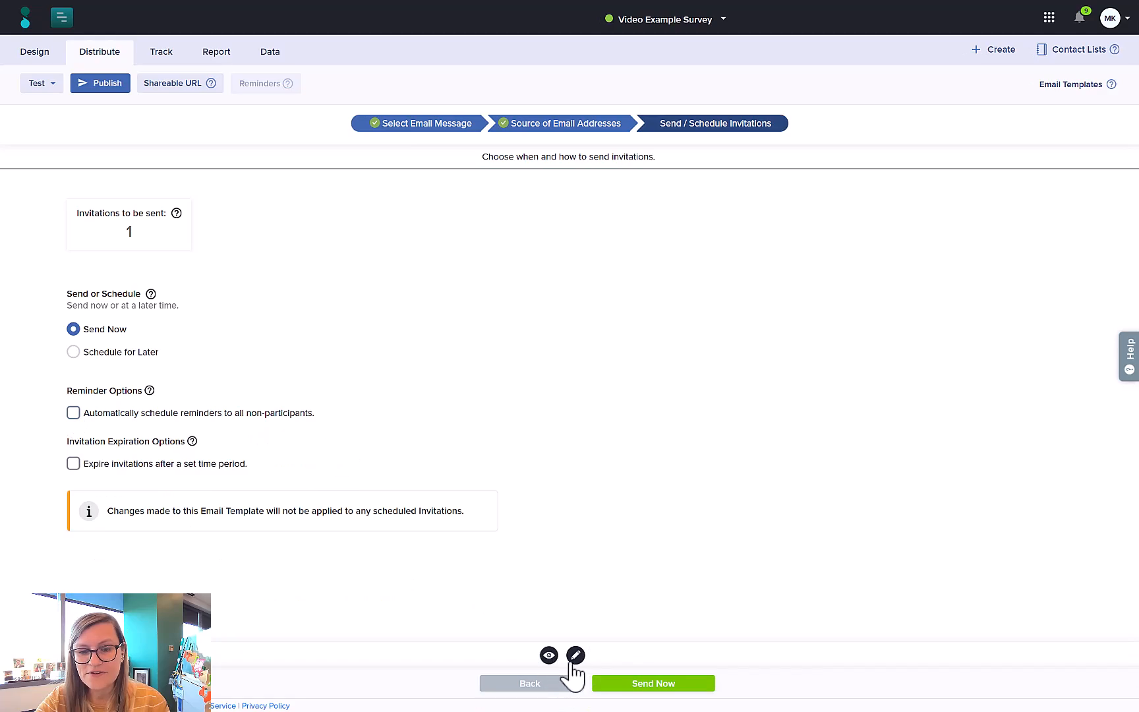
- Send the email invitation immediately and check its Single-Use Link tracking and the available tracking views
click(661, 691)
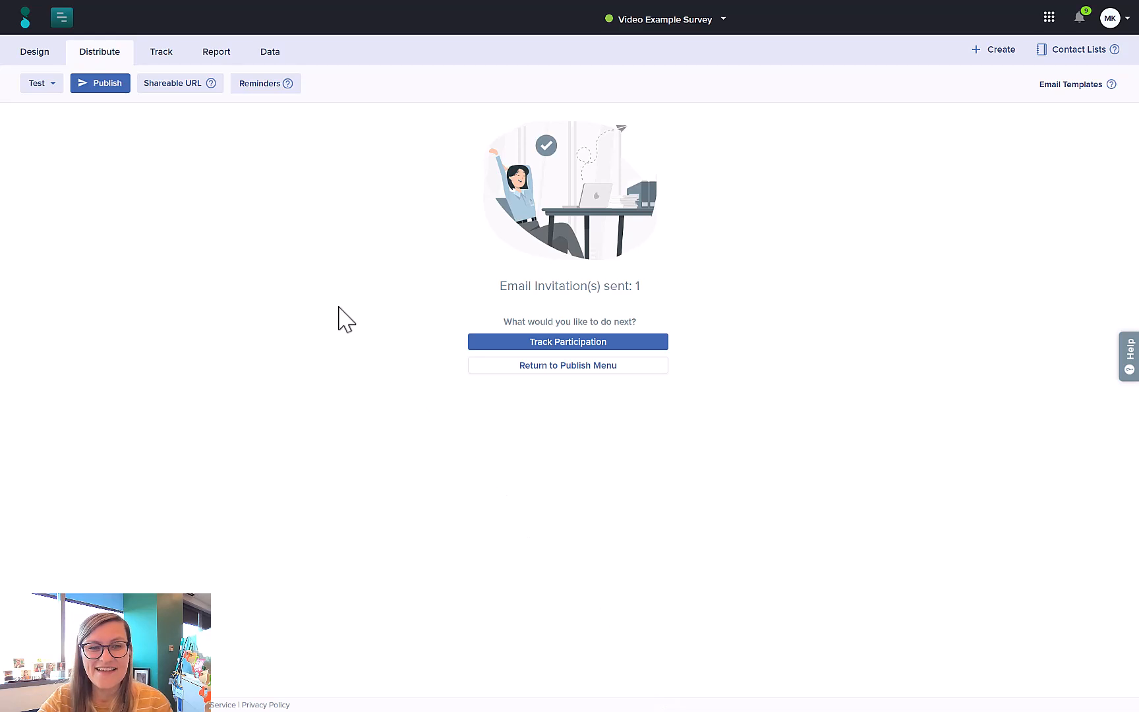
click(164, 58)
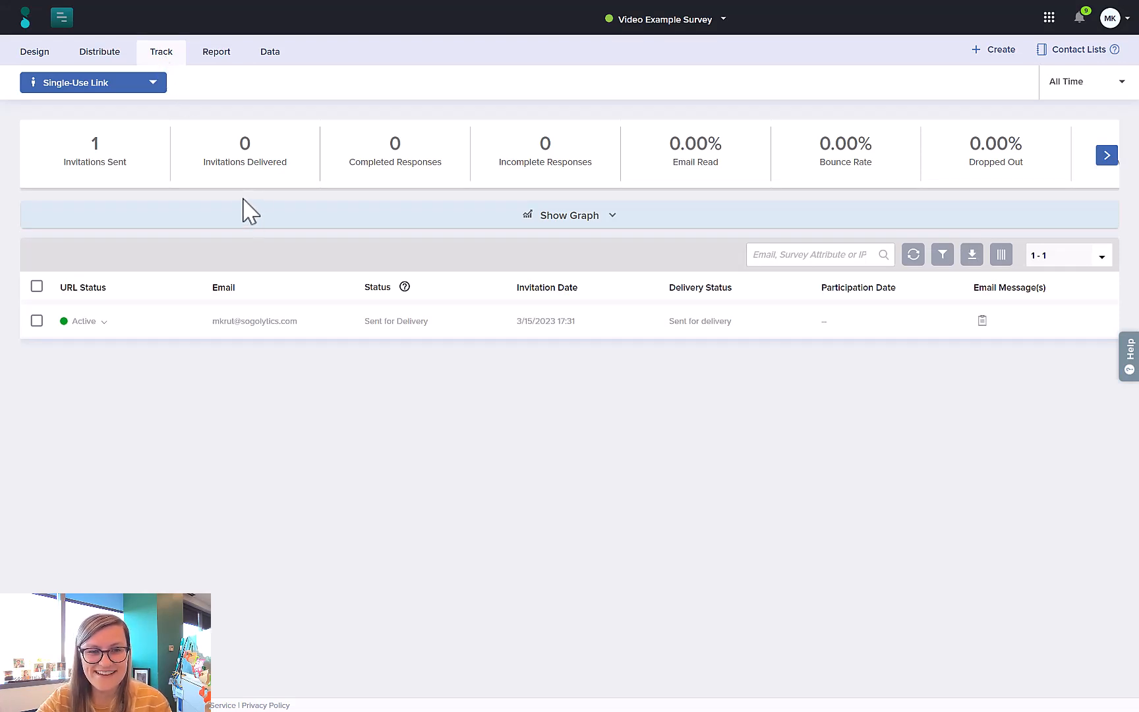
click(156, 94)
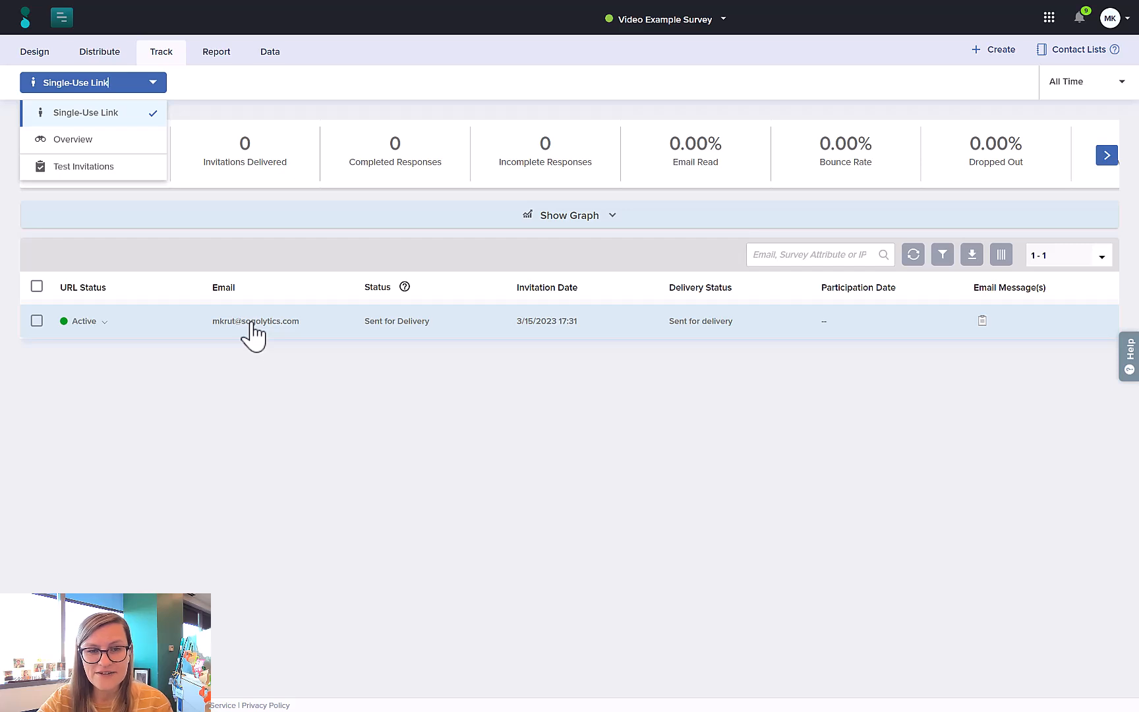
click(272, 370)
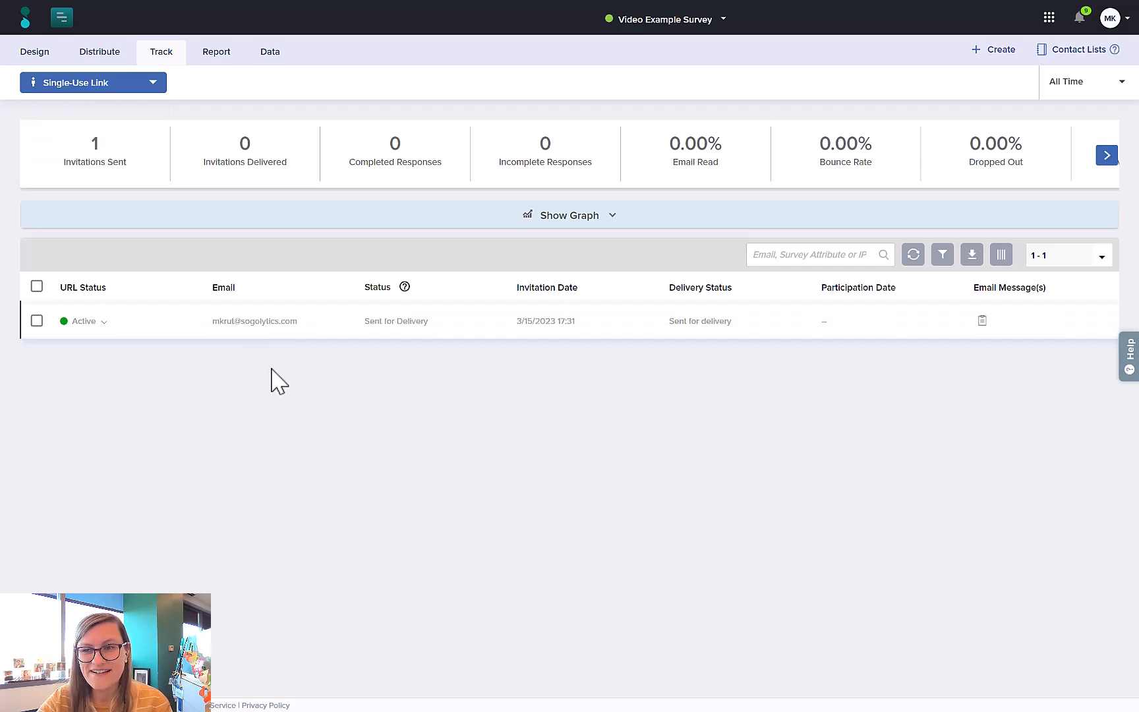
- Switch to the Company Retreat project, review its tracking Overview, and open its Omni Report
click(724, 20)
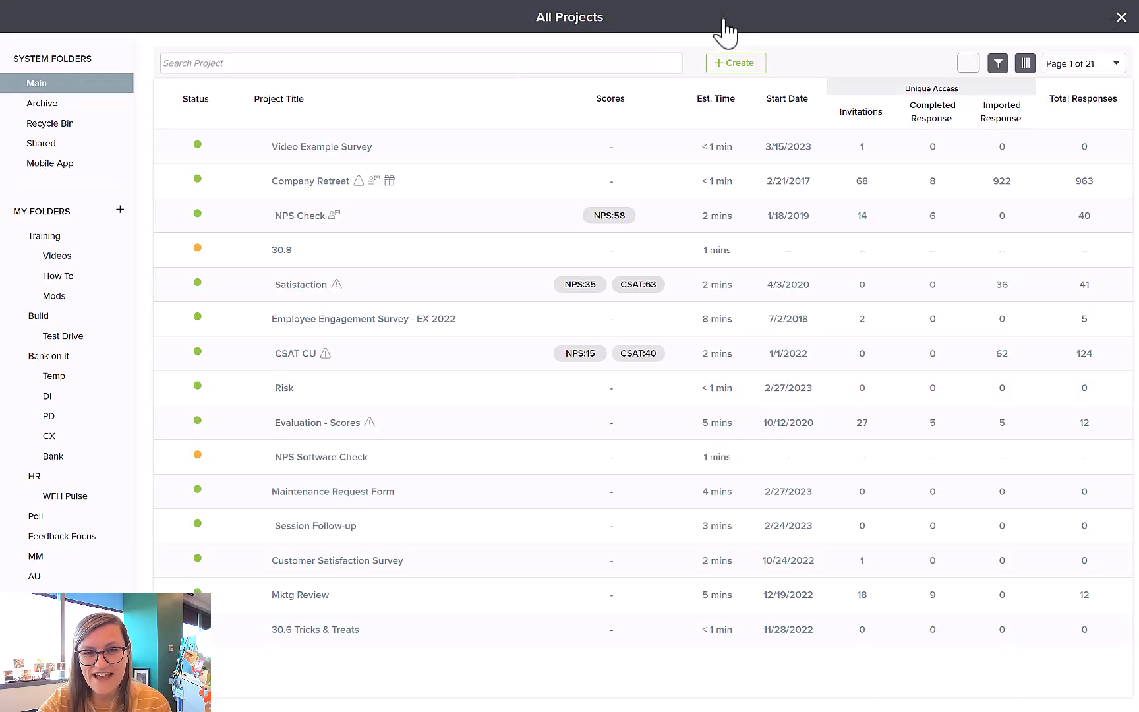
mouse_move(1010, 179)
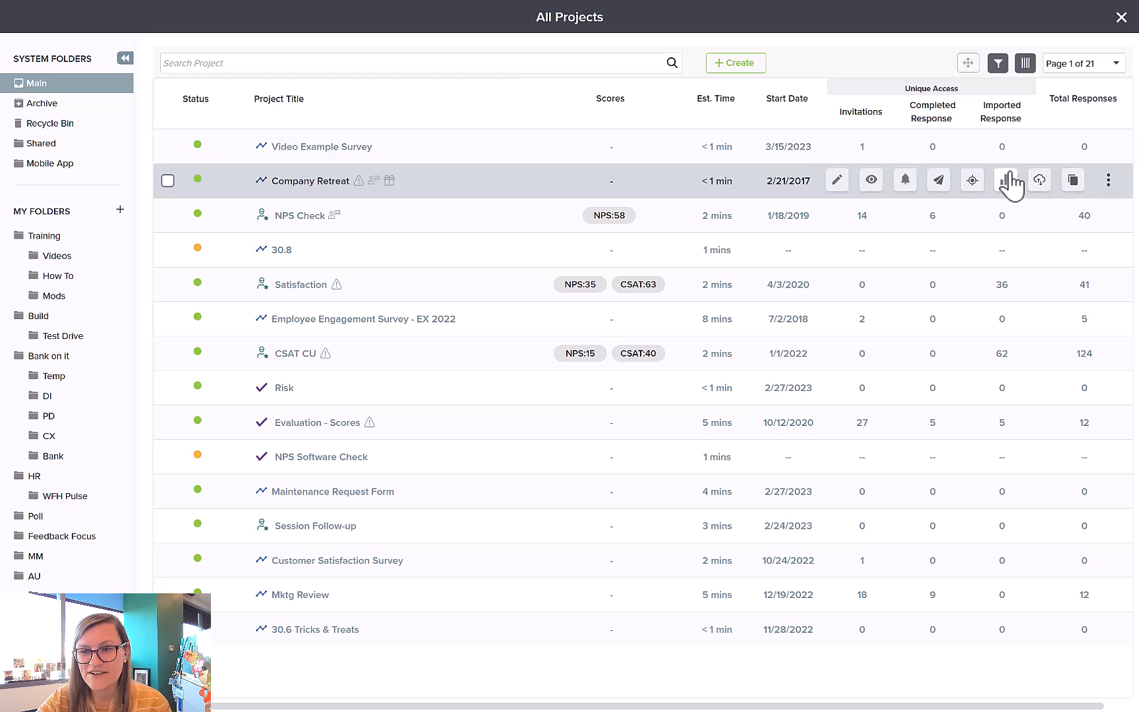
click(973, 182)
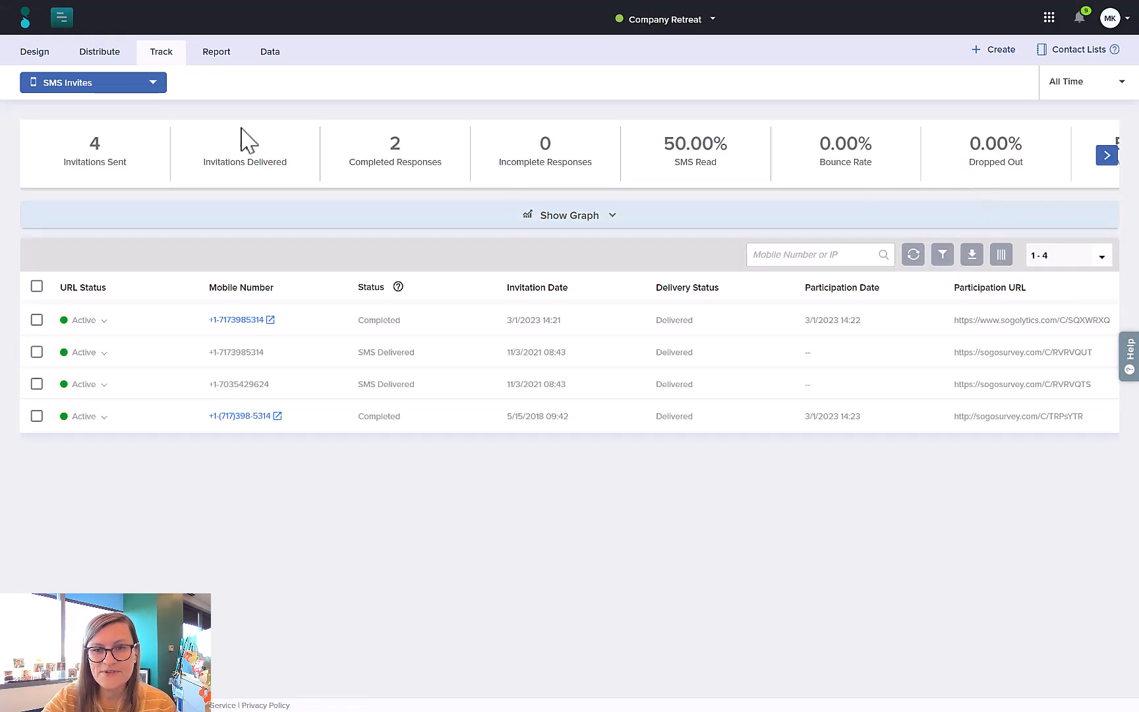
click(158, 91)
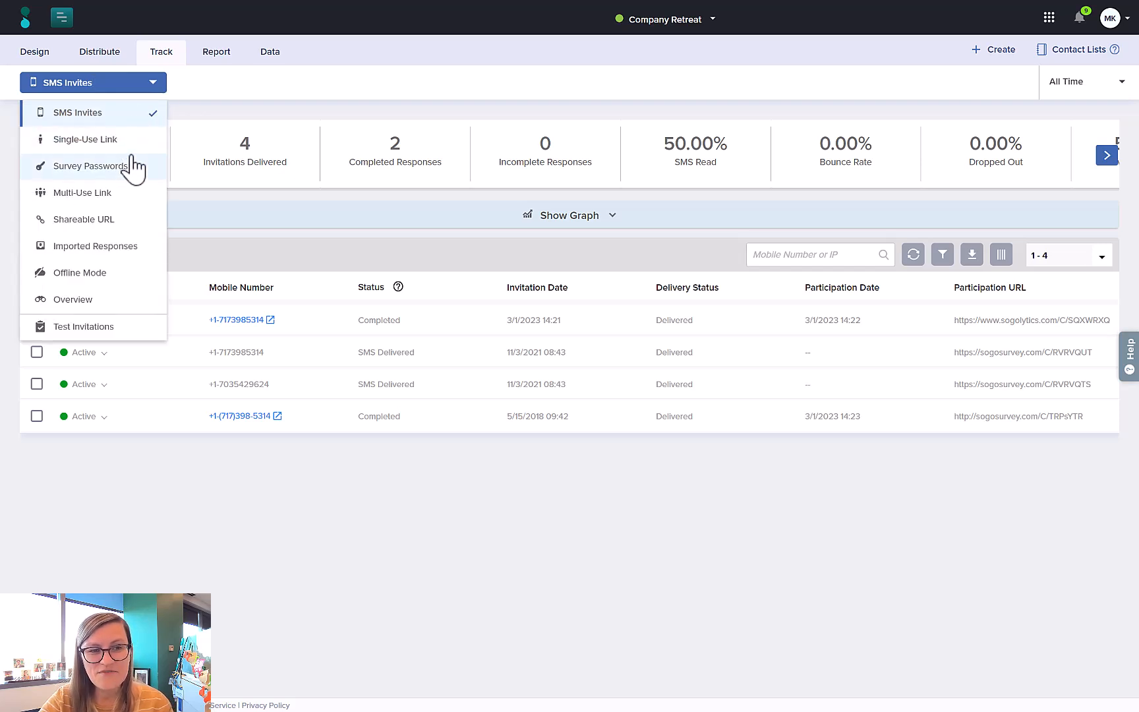
click(131, 303)
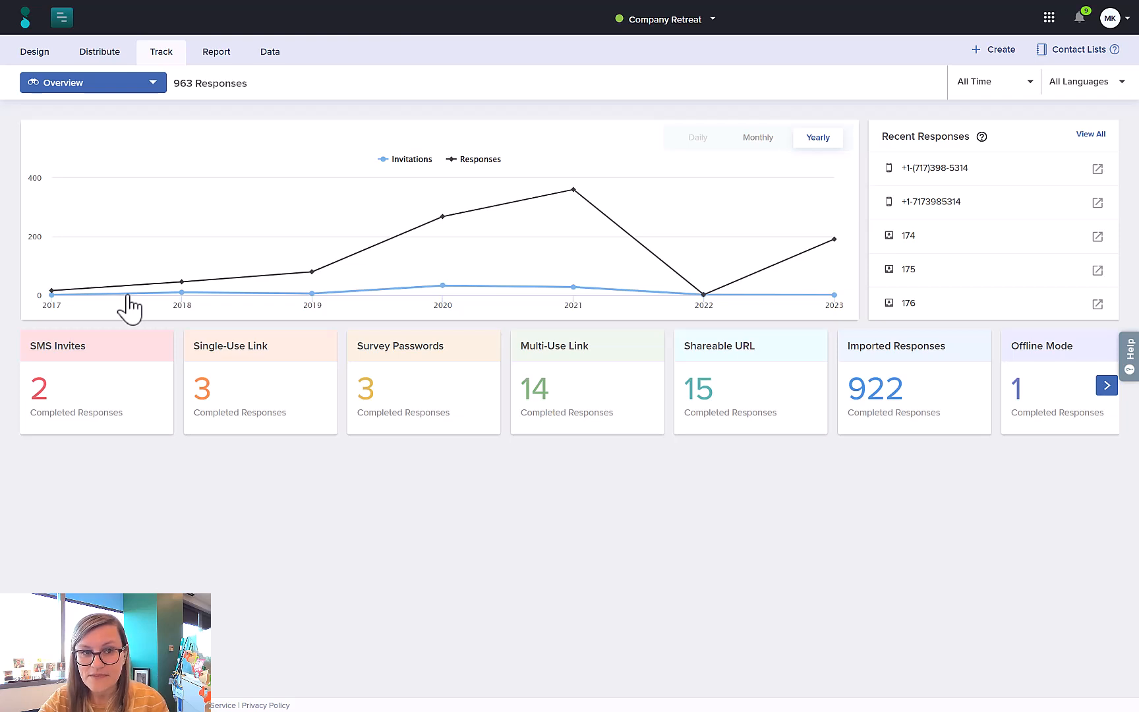
click(222, 56)
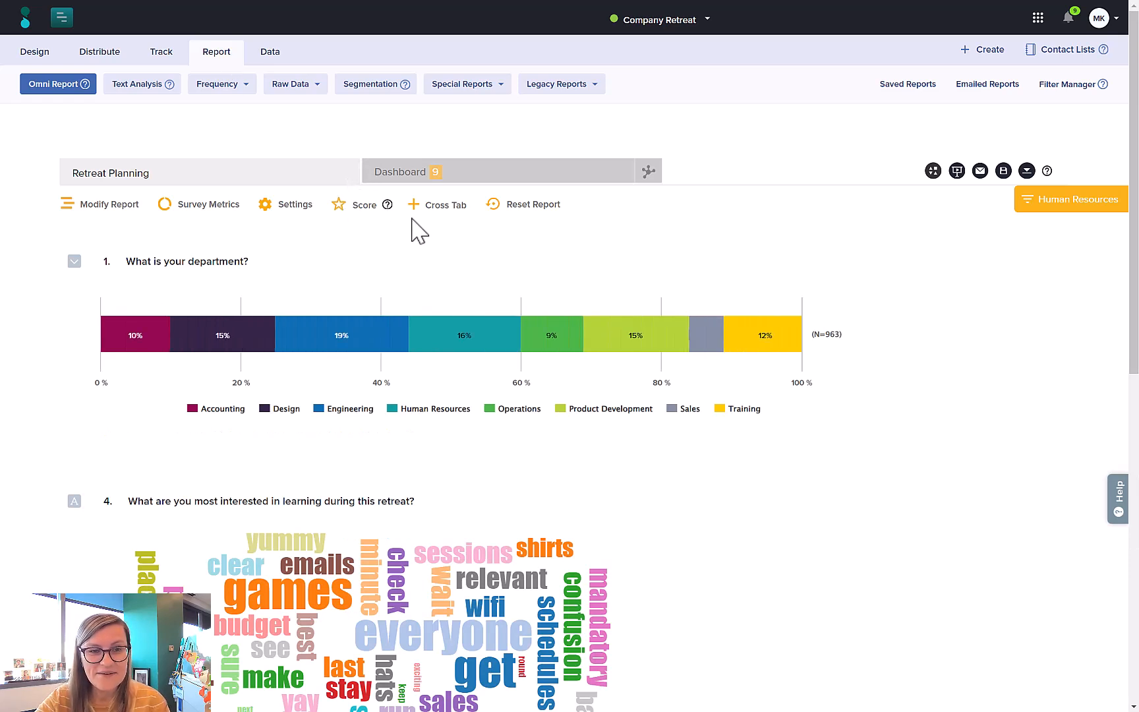
- Reset the Omni Report, discarding its customizations, and look through the question graphs and survey metrics
click(505, 205)
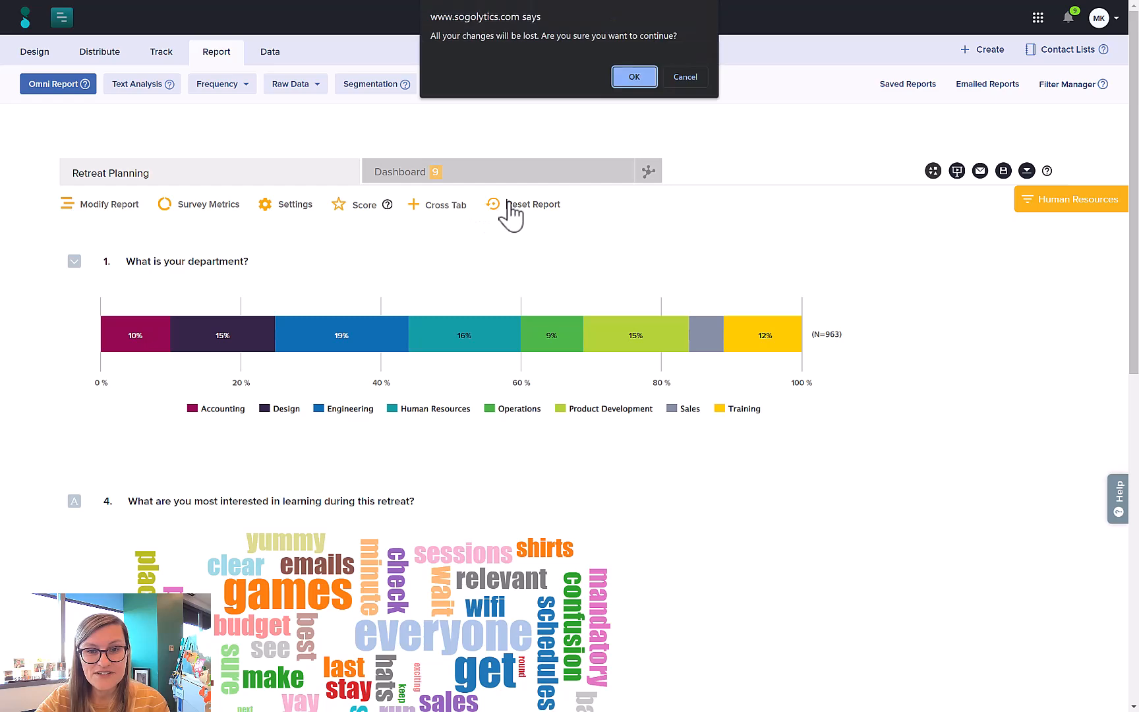
click(634, 75)
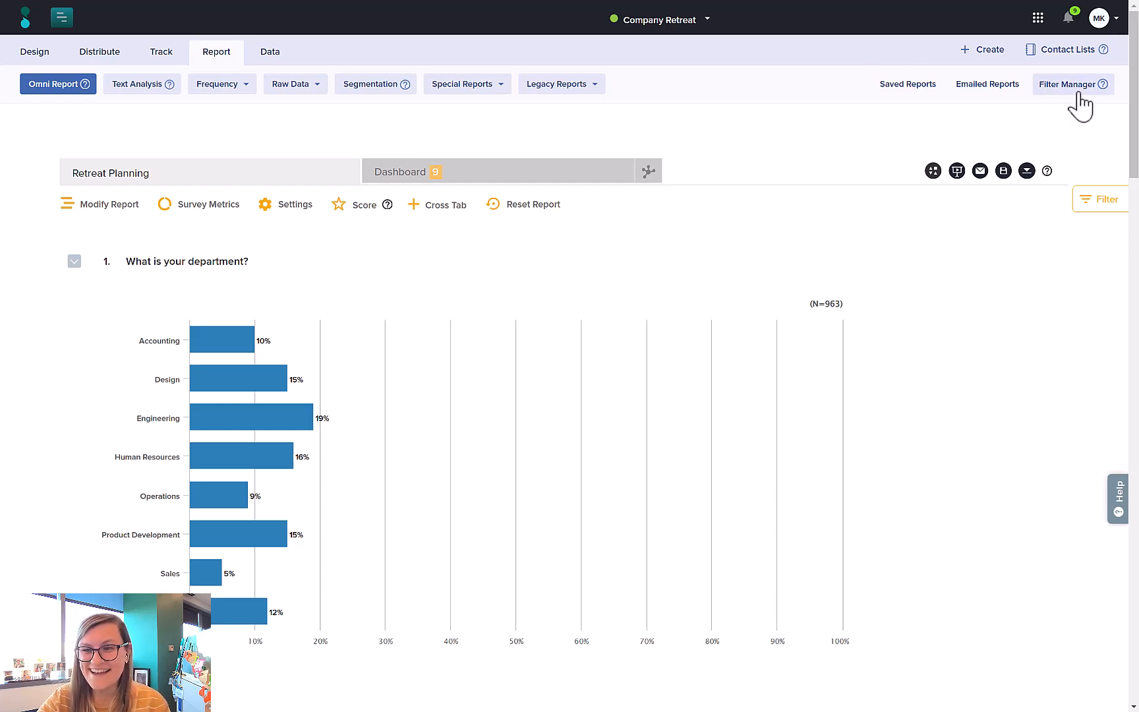
drag(1133, 125, 1135, 329)
scroll(1116, 461, down, 10)
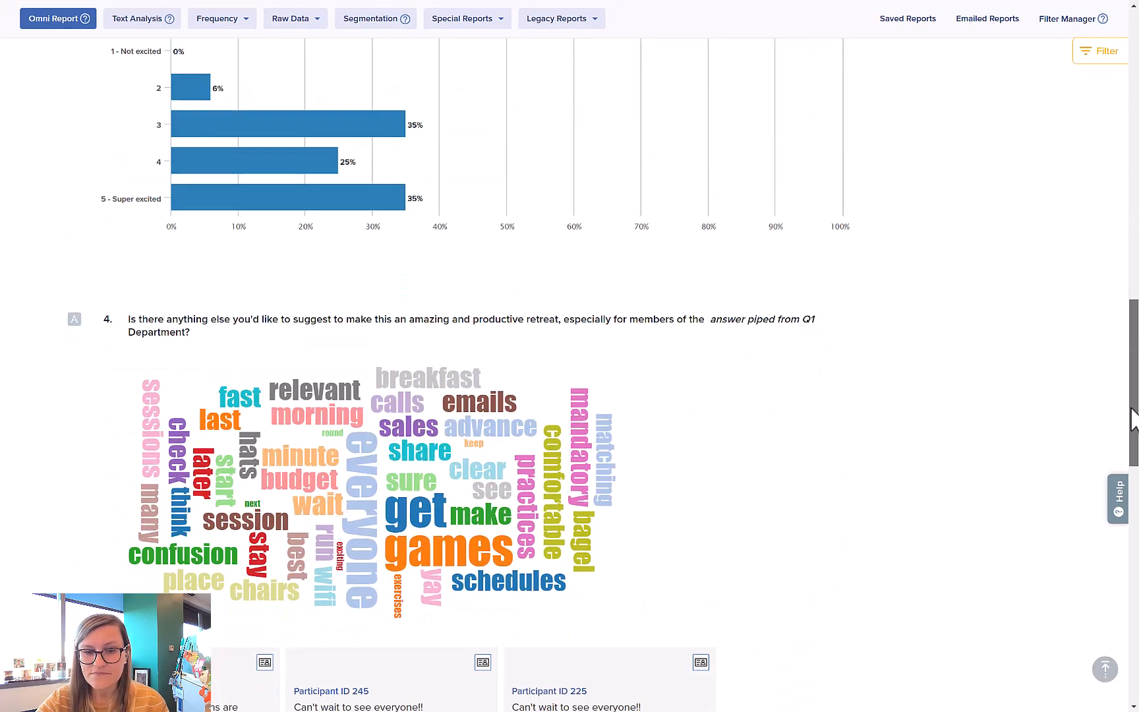
scroll(1115, 524, down, 8)
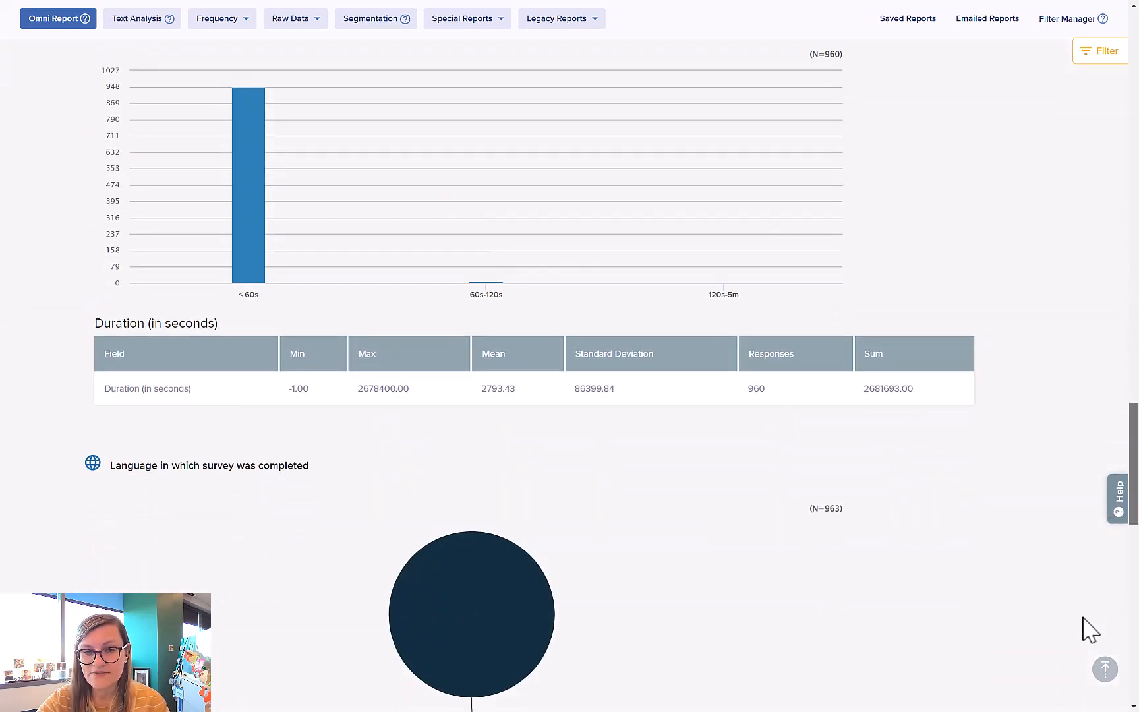
scroll(1084, 629, up, 20)
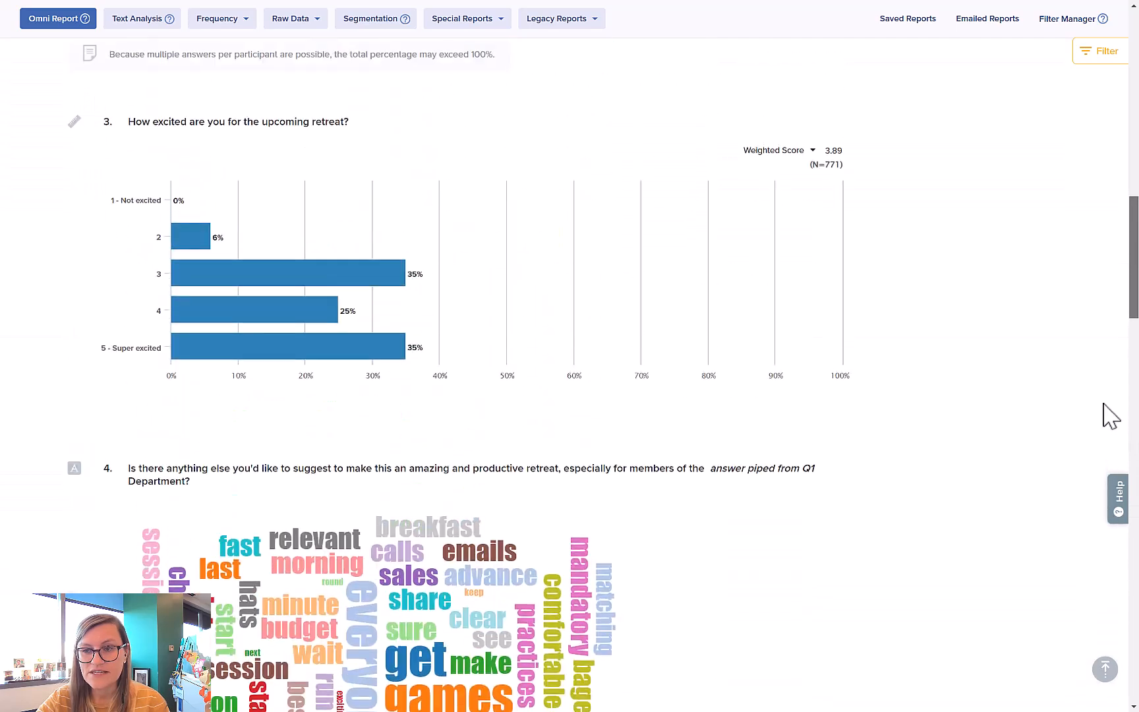
scroll(1118, 323, up, 7)
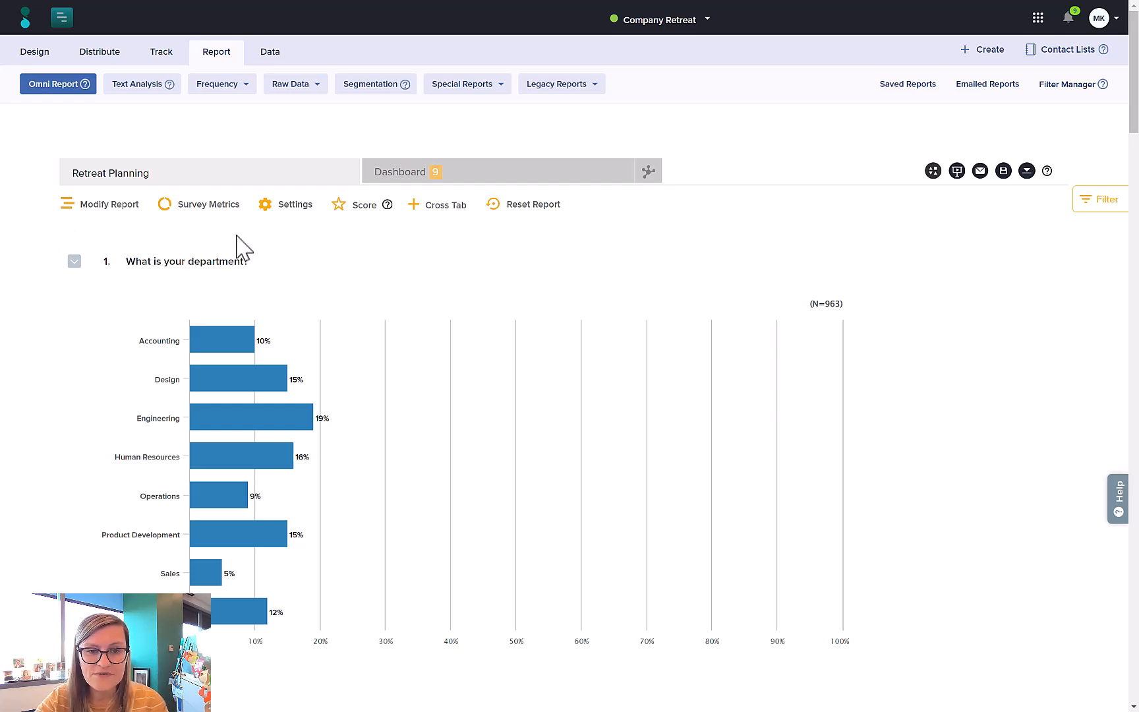
- In the overall report settings, set the default single-select graph to Stacked Bar Graph and apply the multicolor default palette that starts with maroon
click(290, 220)
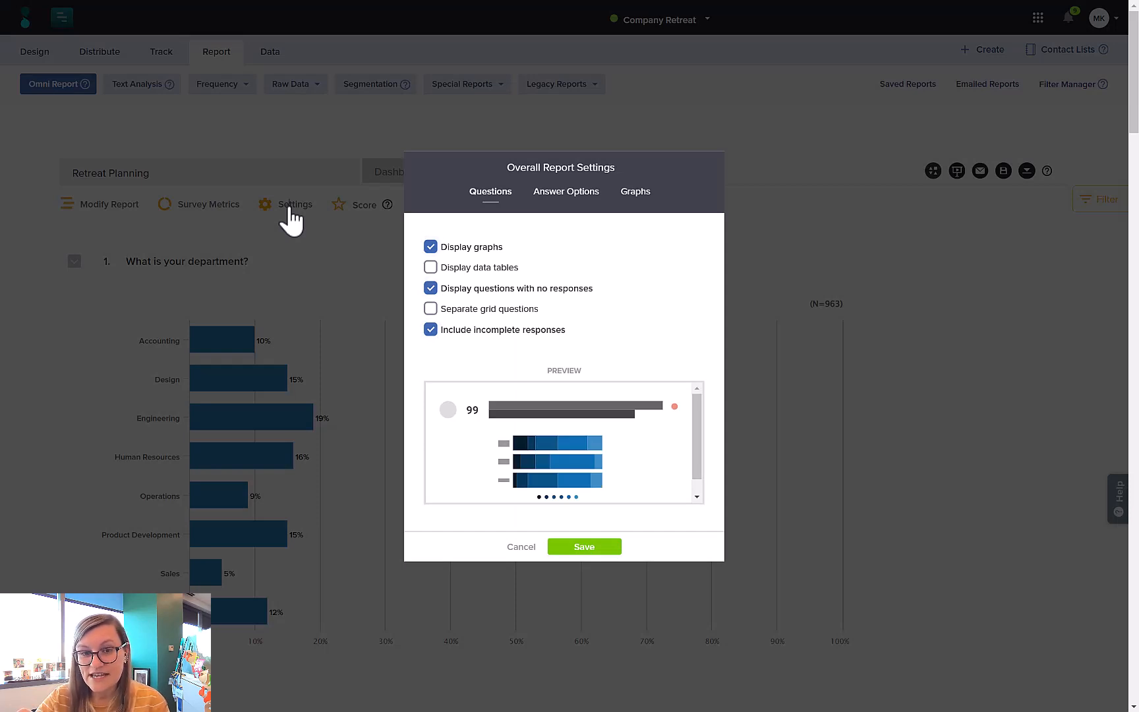
click(572, 196)
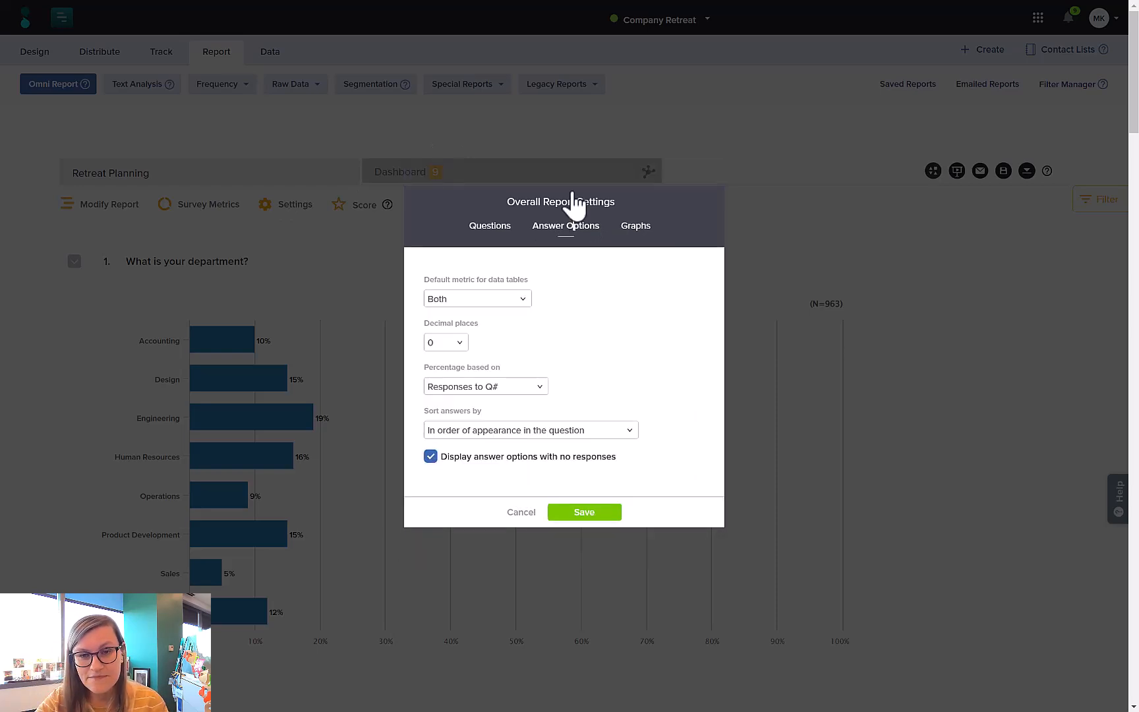
click(636, 227)
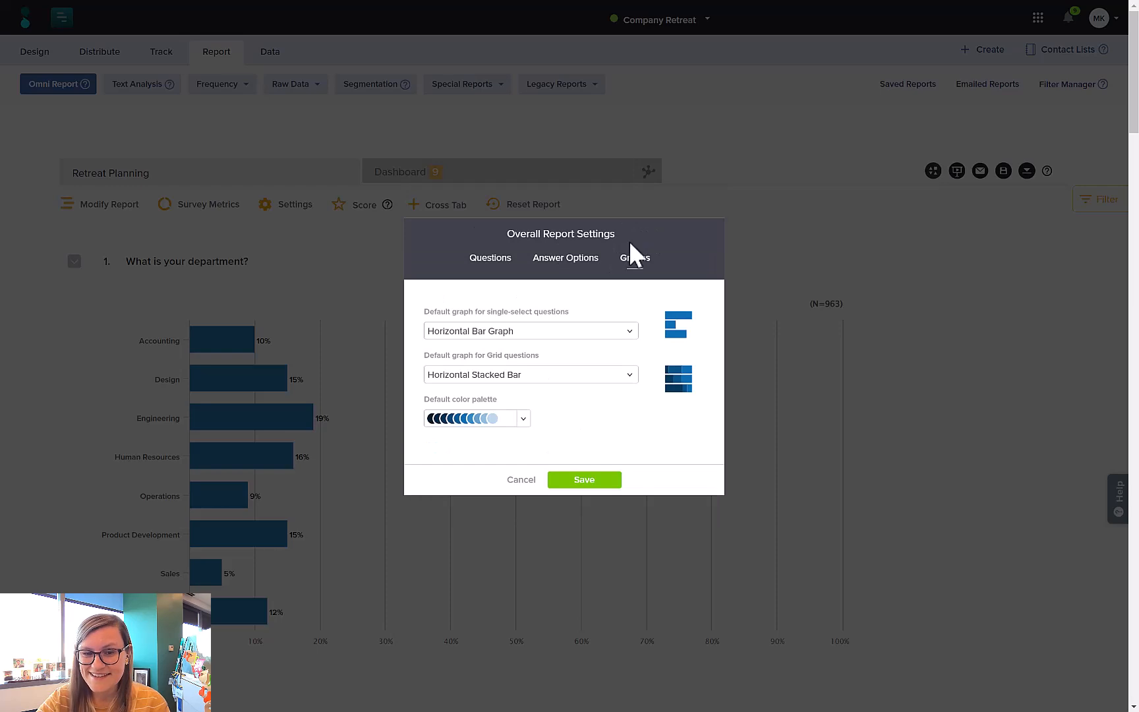
click(606, 331)
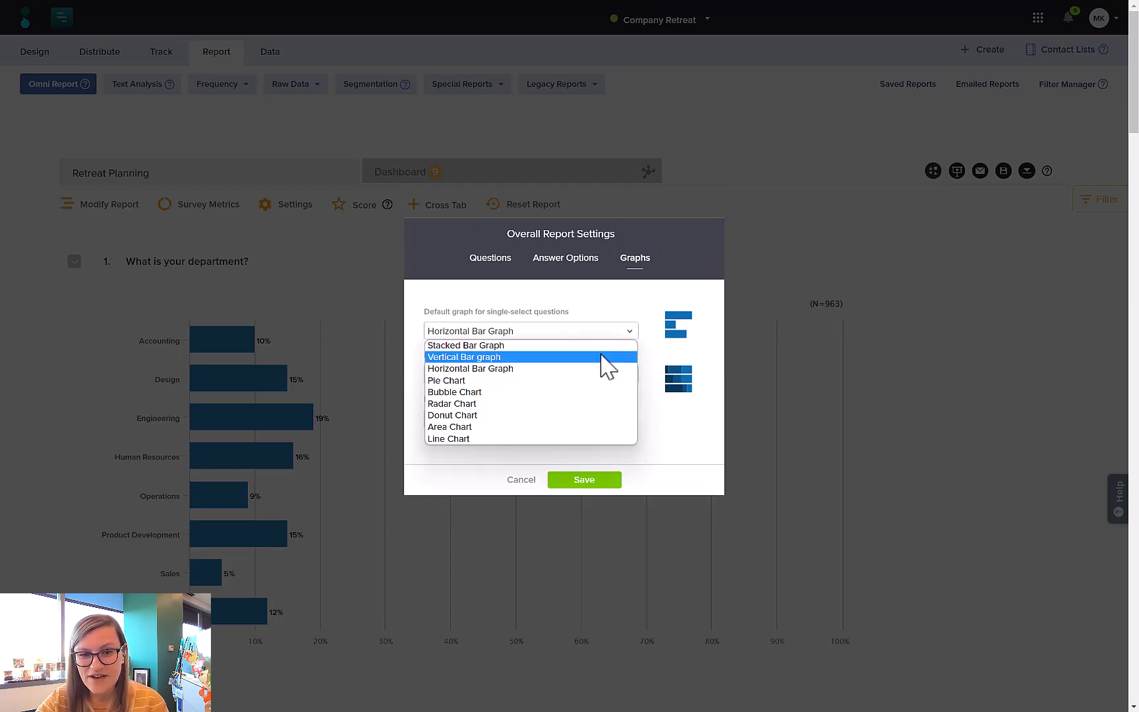
click(603, 345)
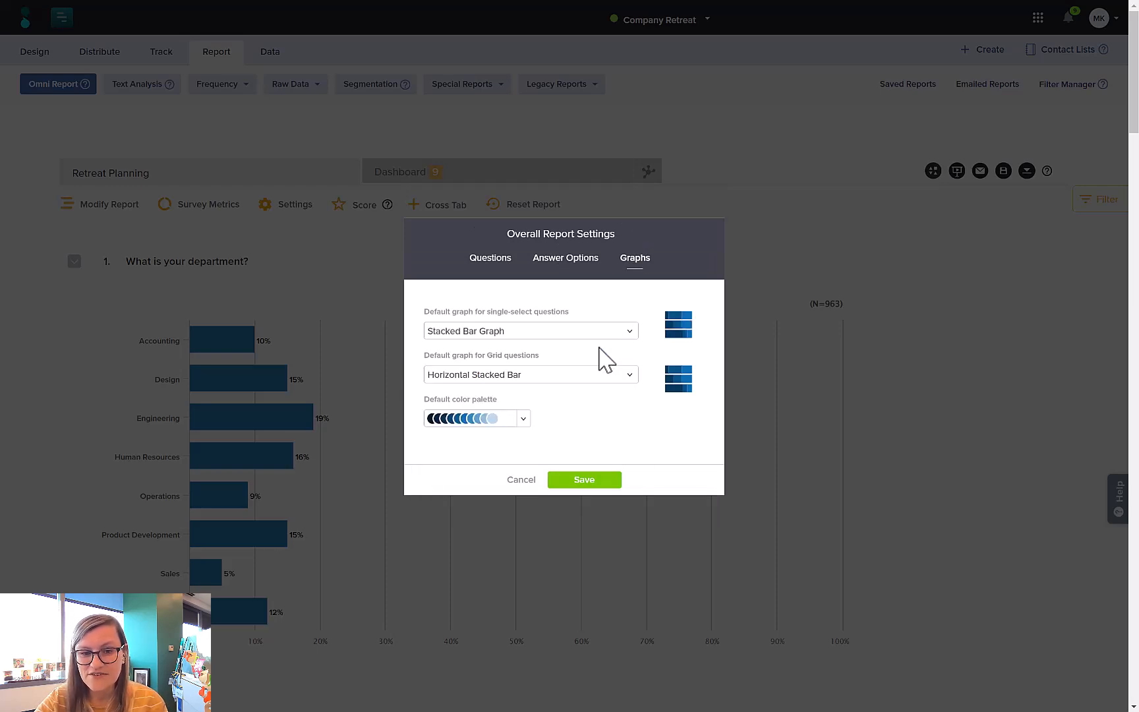
click(525, 420)
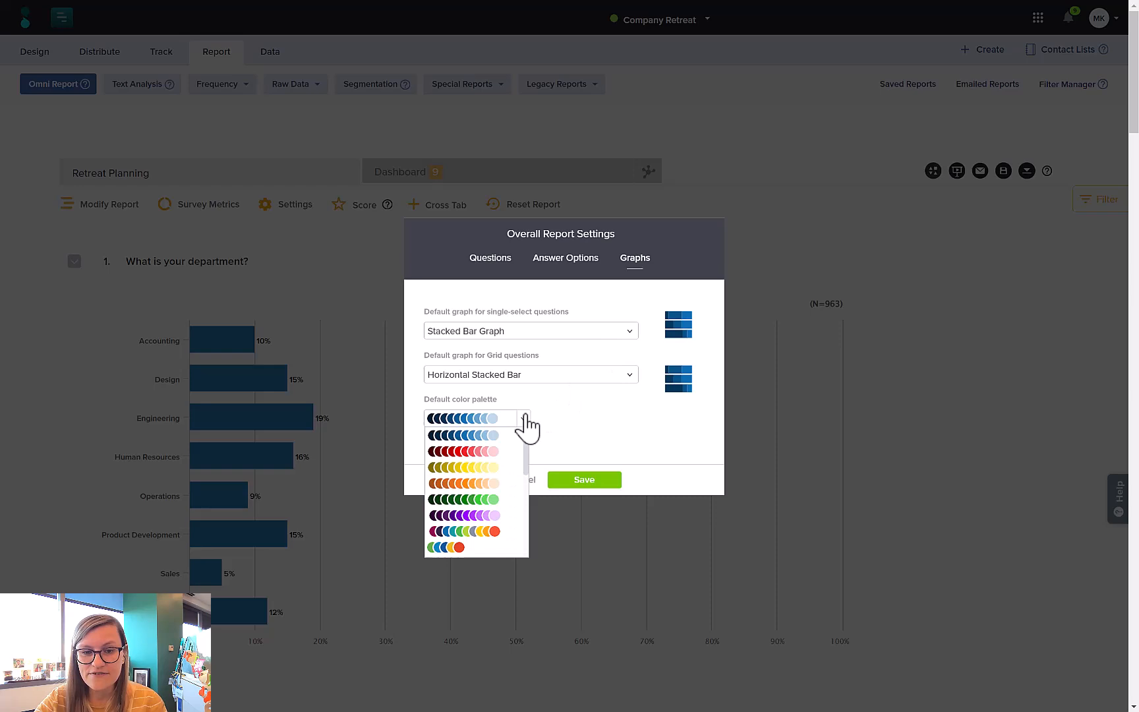
click(494, 532)
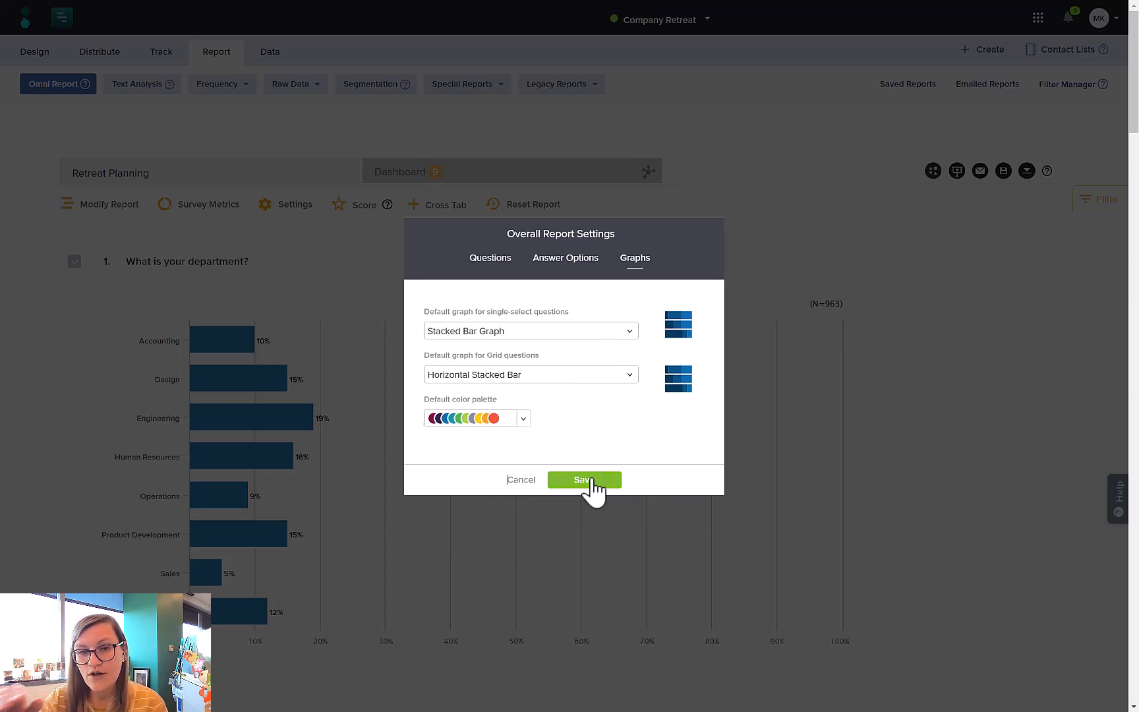
click(583, 480)
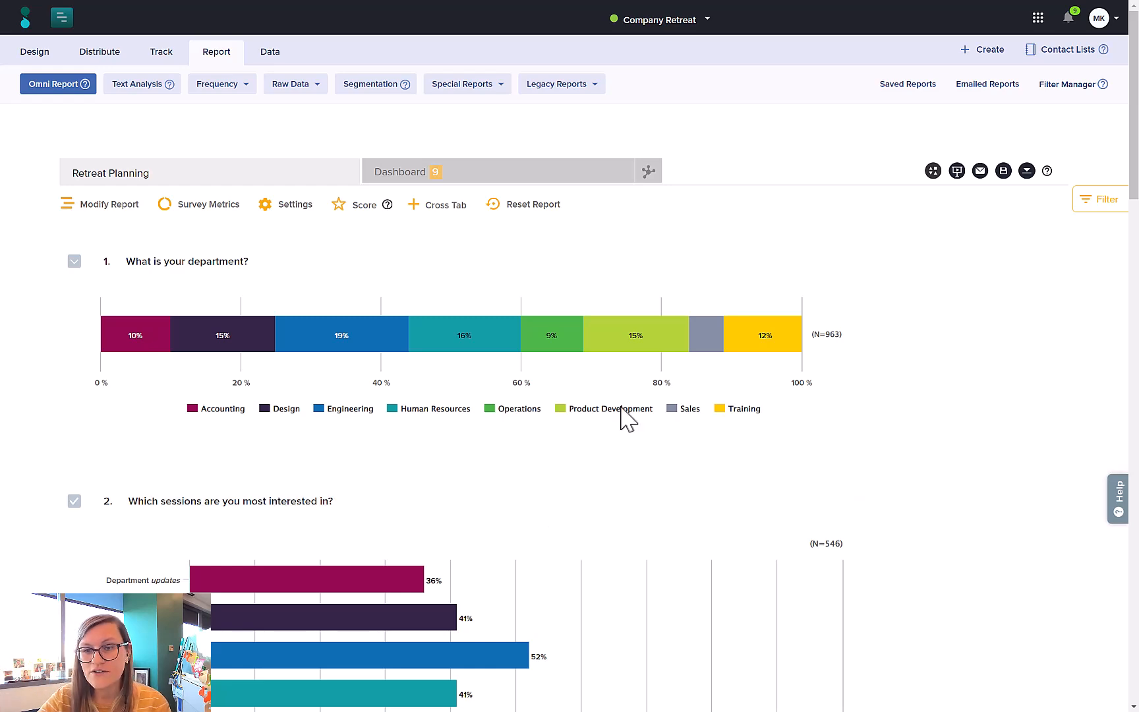
- Try the Pie Chart and Donut Chart types on the department question's graph and return it to Horizontal Stacked Bar
drag(1133, 176, 1125, 212)
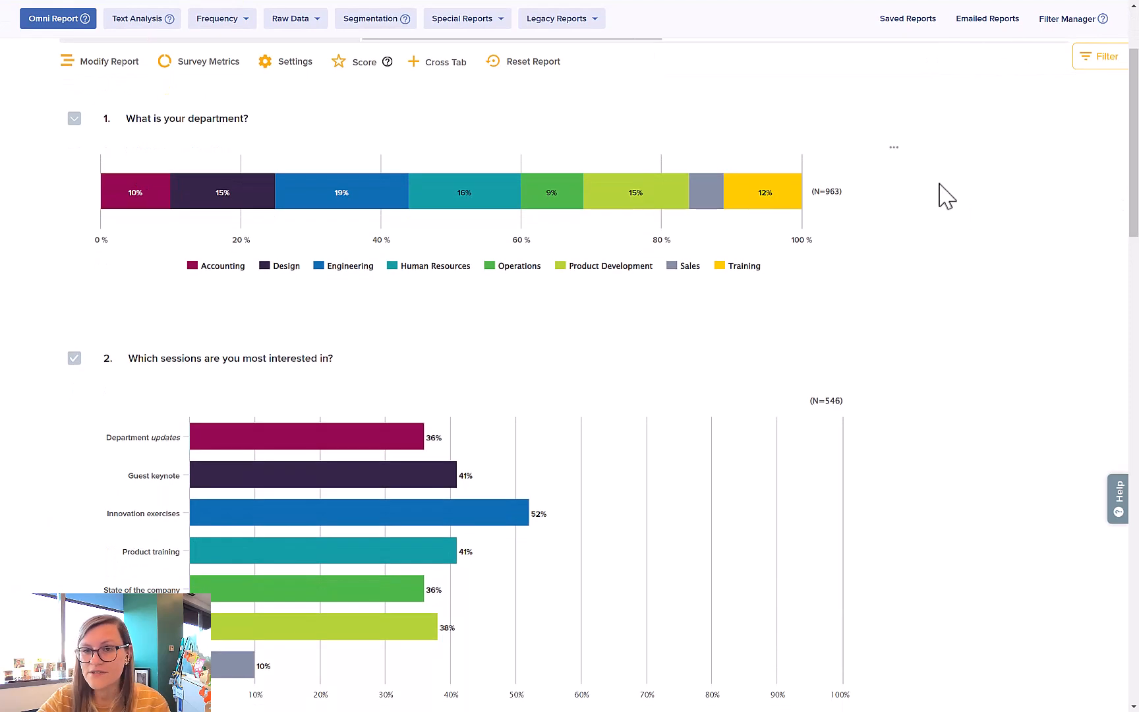
mouse_move(892, 140)
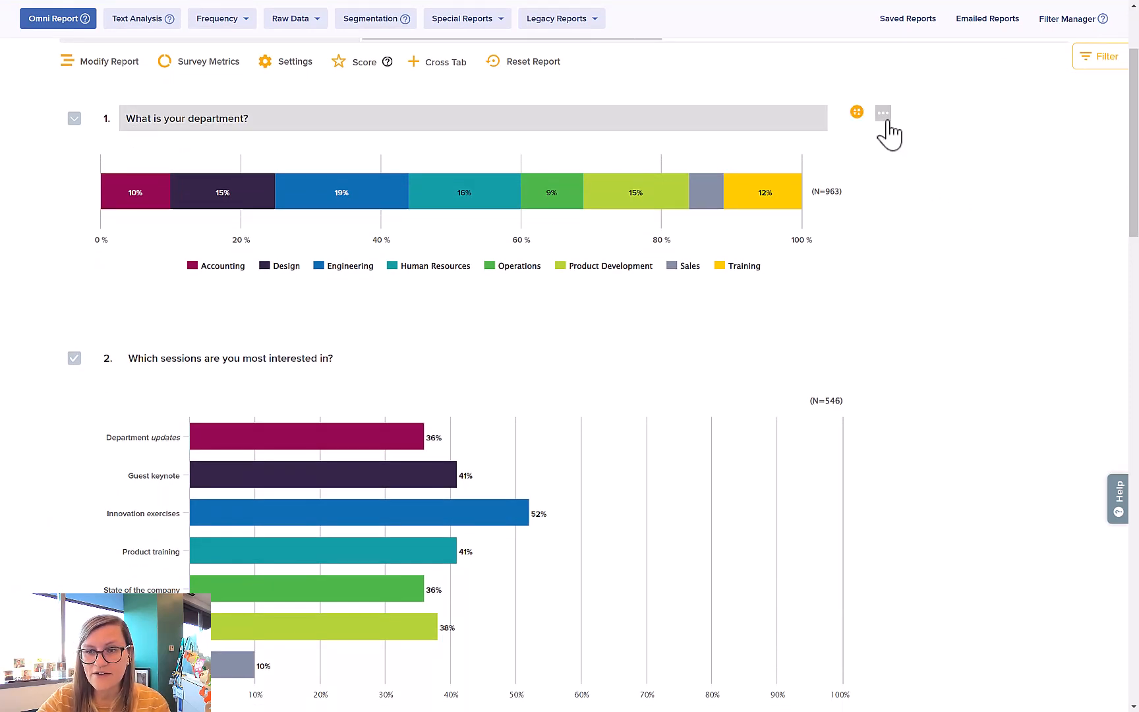
click(895, 151)
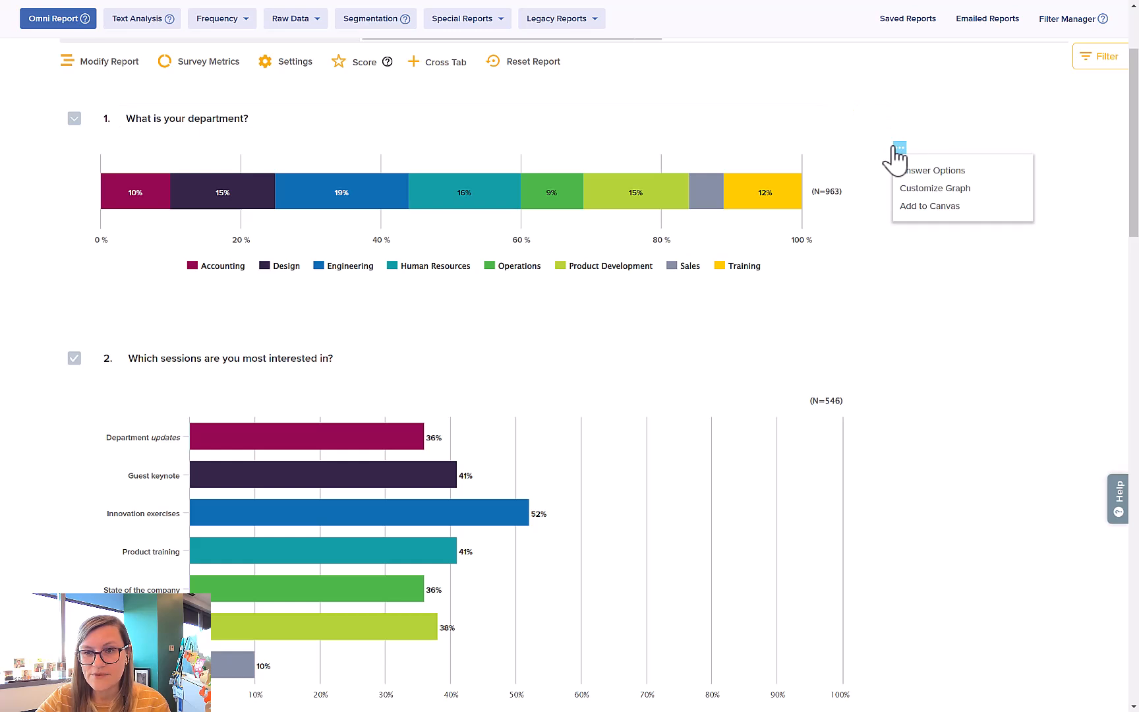
click(911, 189)
click(984, 307)
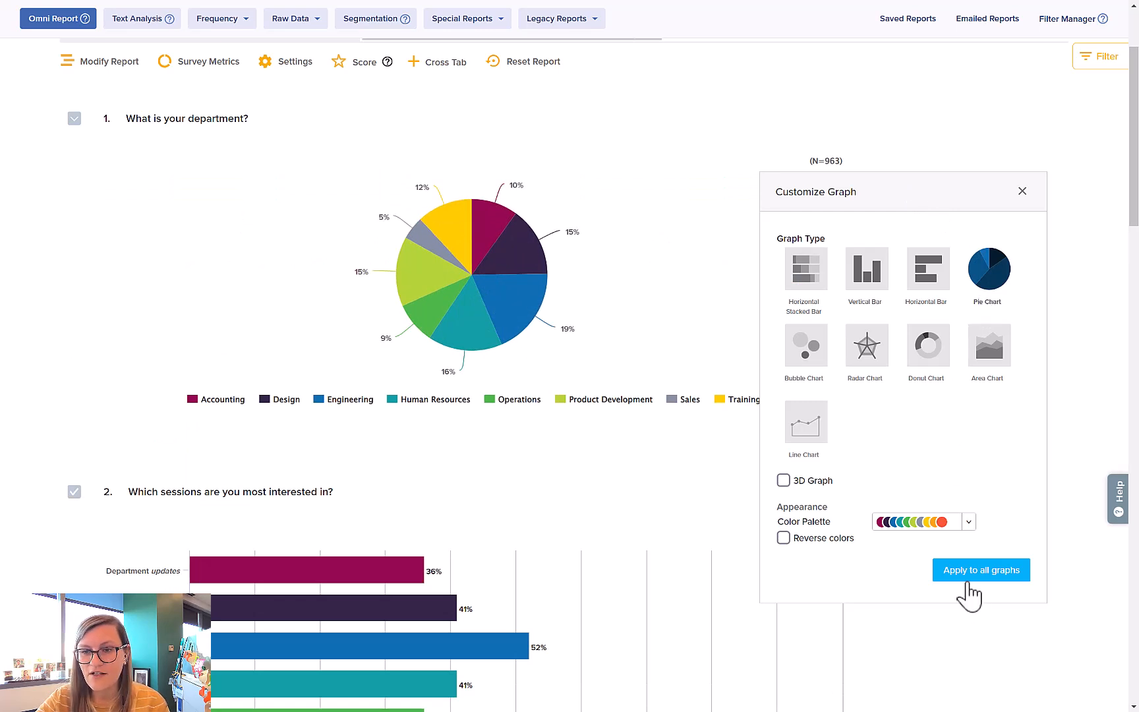
click(931, 373)
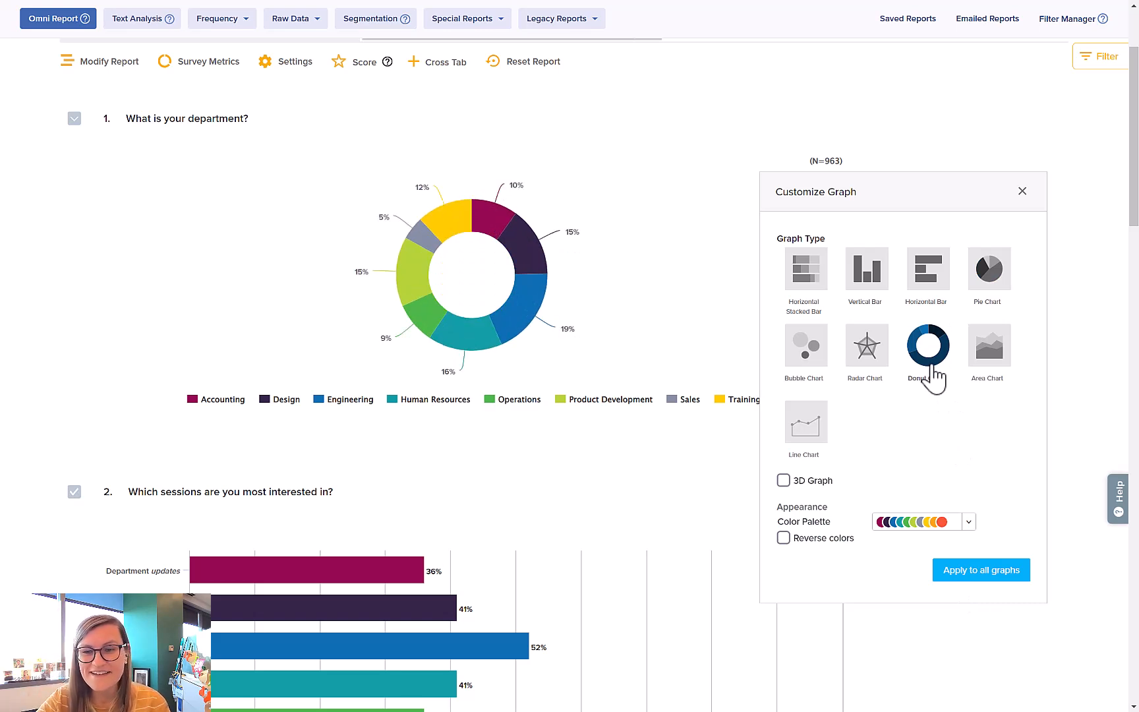
click(829, 285)
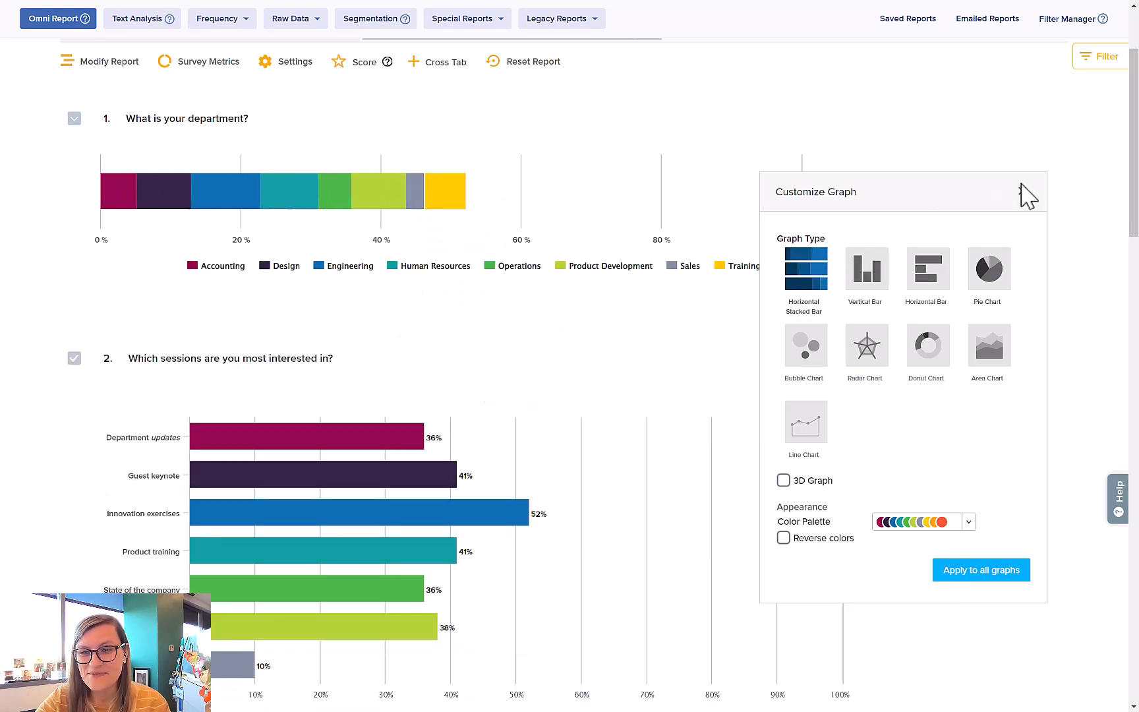
click(1022, 187)
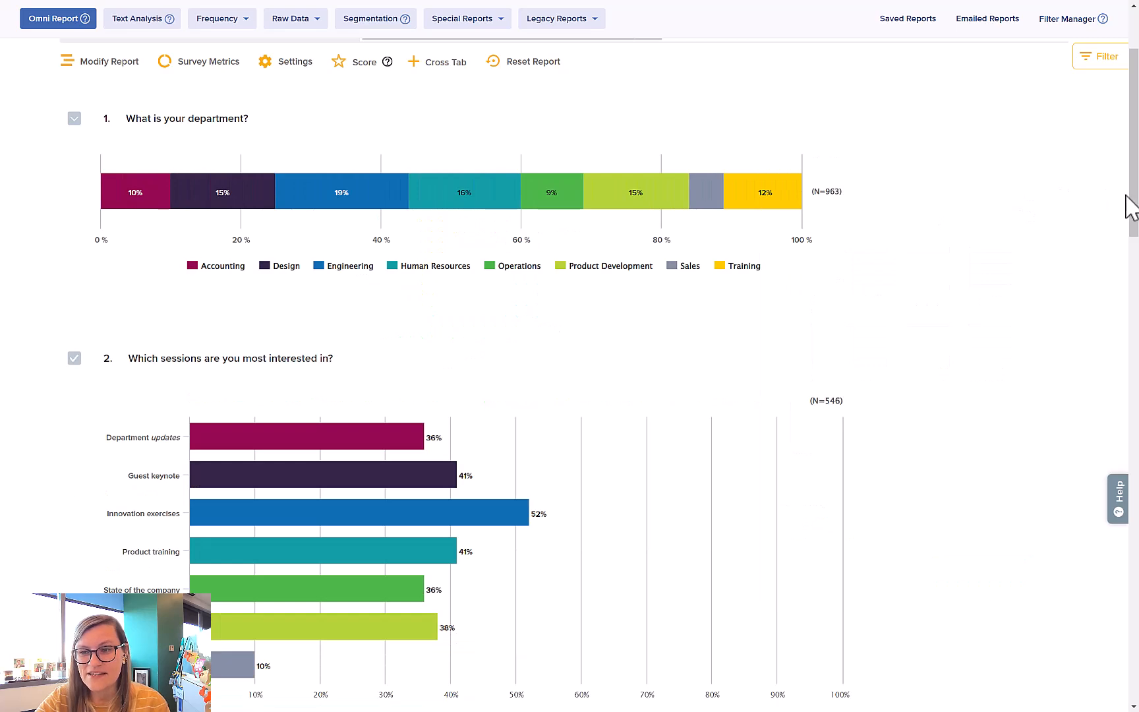
- Sort the answer options of the session interest question by percentage in descending order and check the count behind its Innovation exercises bar
drag(1134, 216, 1123, 258)
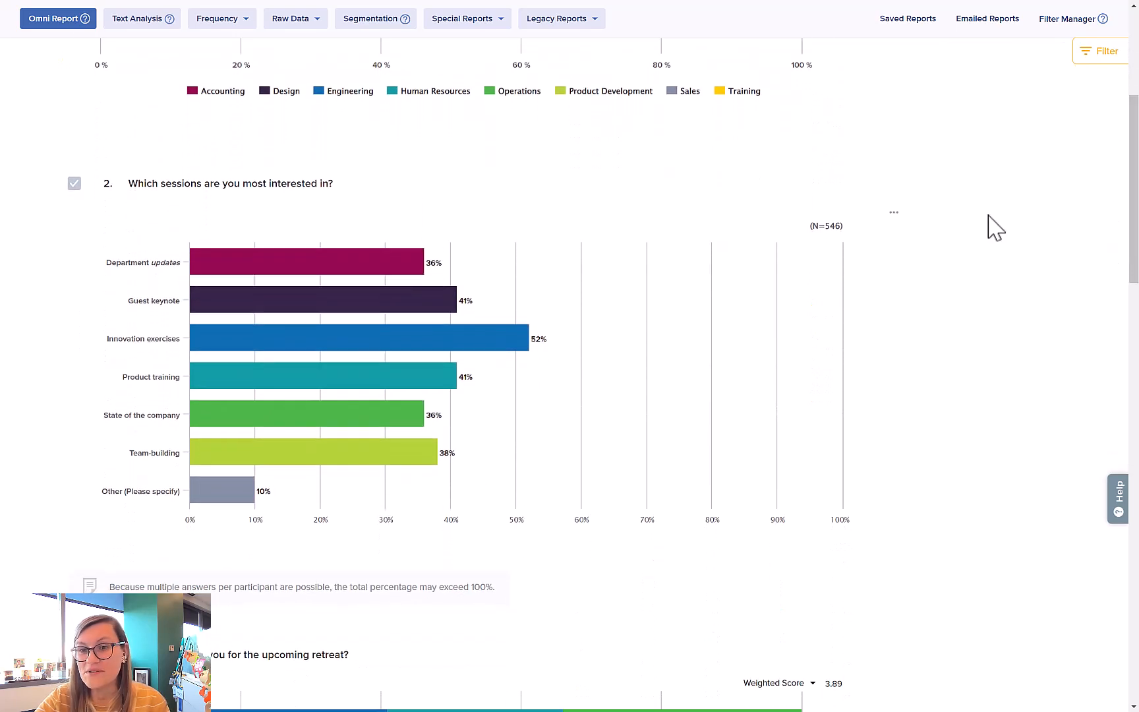
click(899, 214)
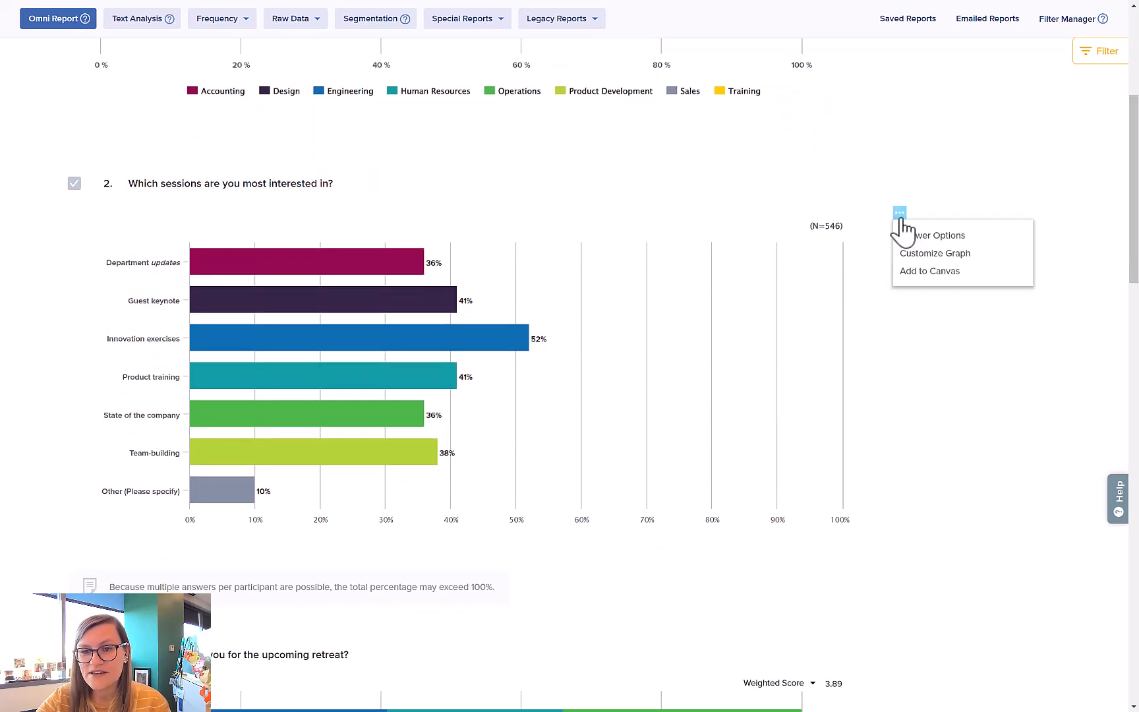
click(916, 239)
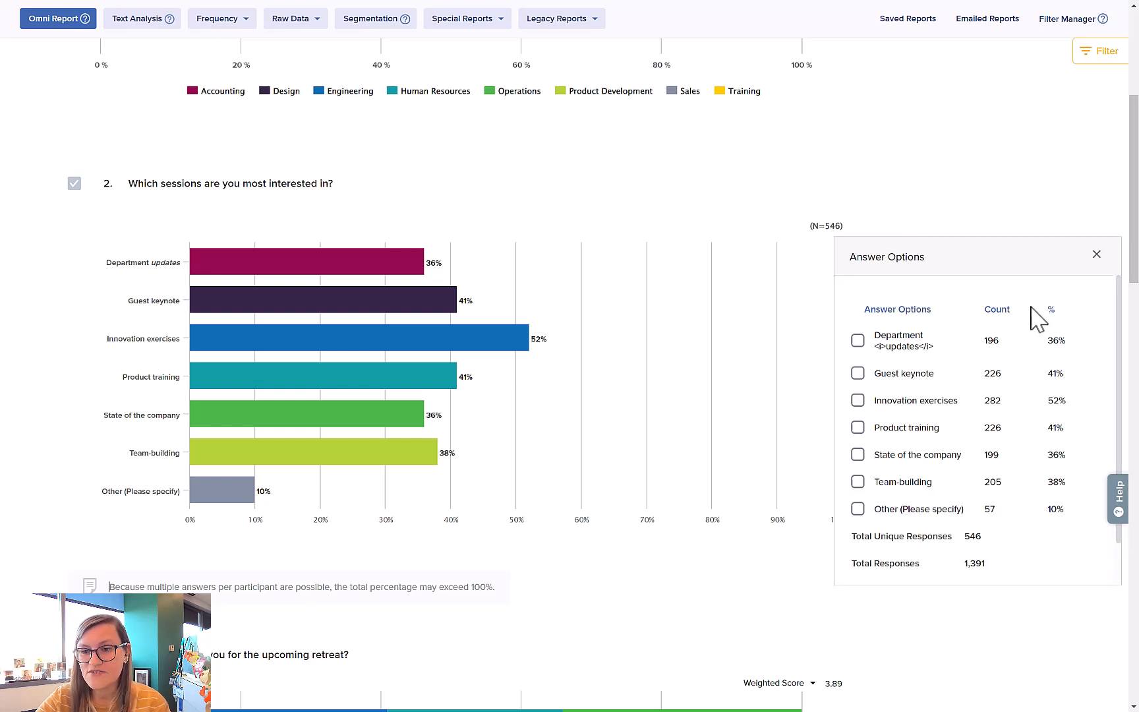
click(1062, 299)
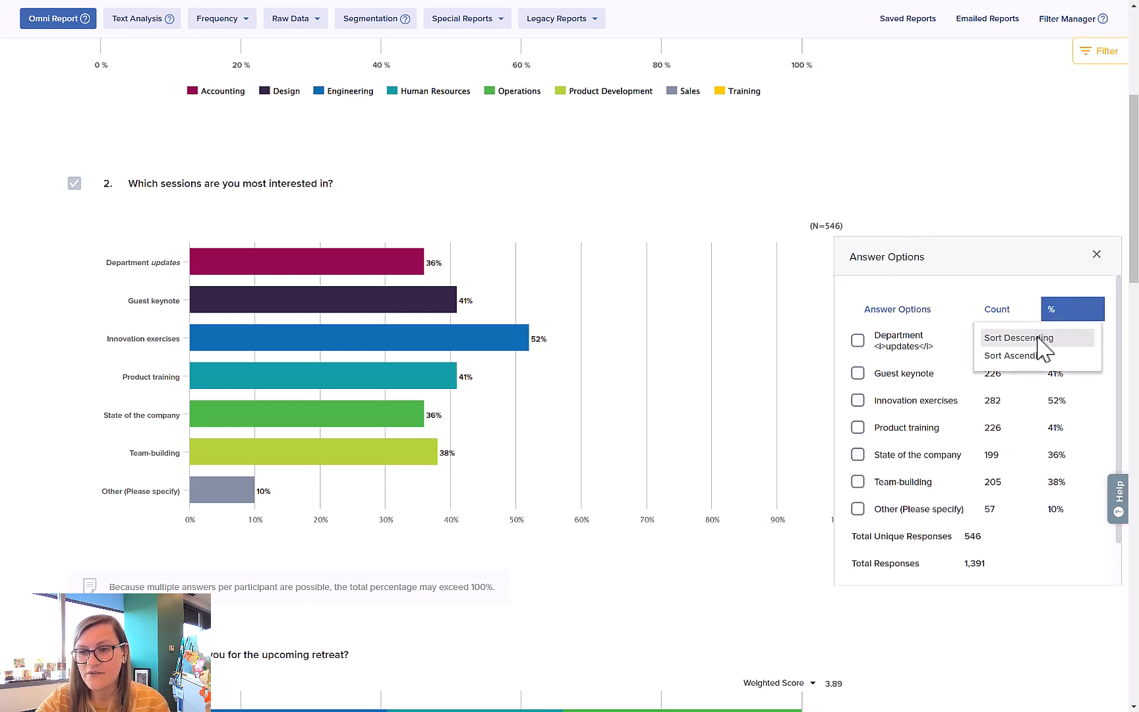
click(1044, 339)
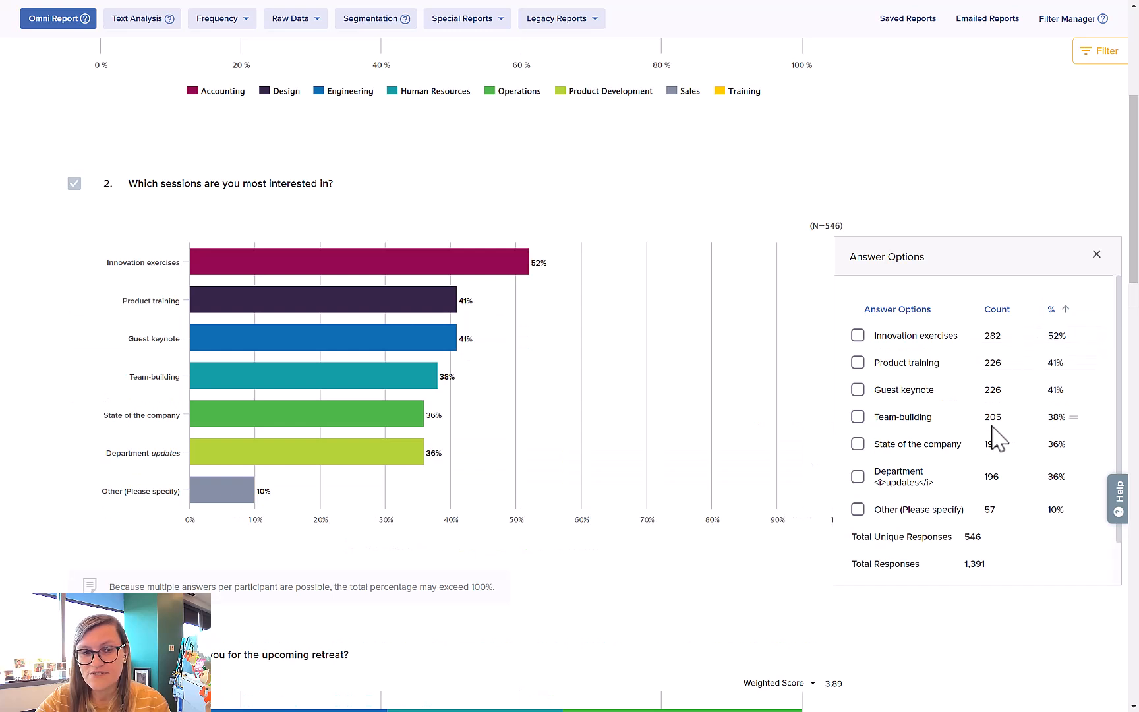
click(1096, 256)
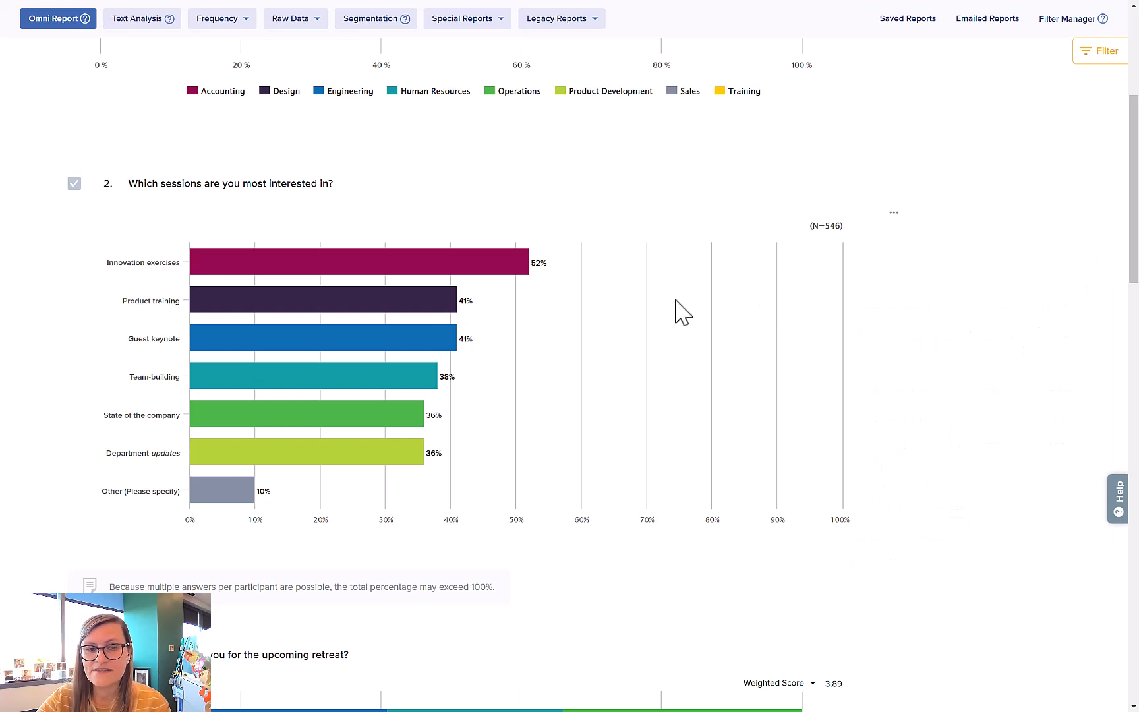
mouse_move(510, 271)
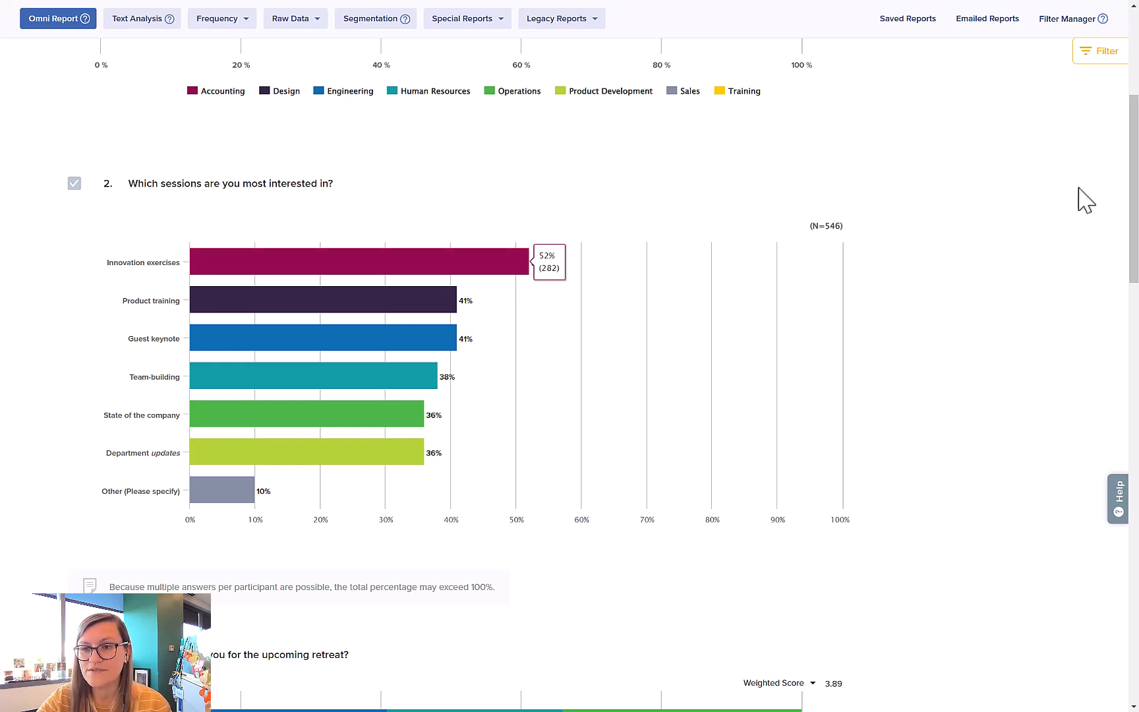
- Set the graph metric of the "How excited are you for the upcoming retreat?" question to Weighted Score
drag(1136, 194, 1135, 305)
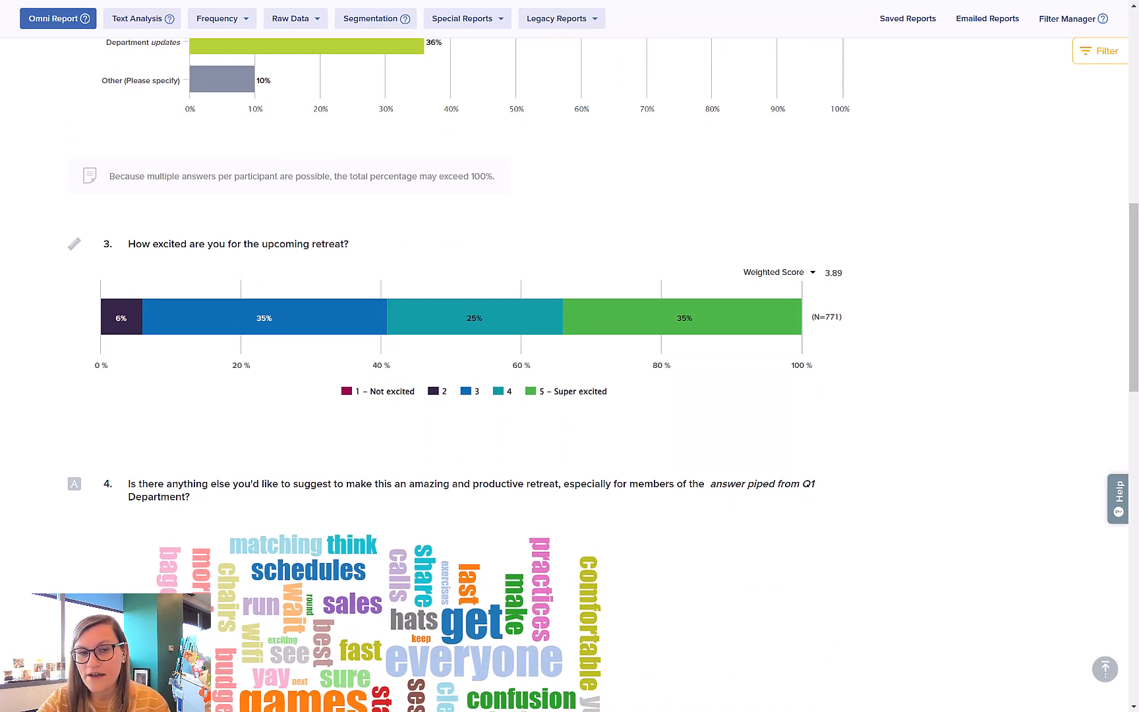
mouse_move(886, 251)
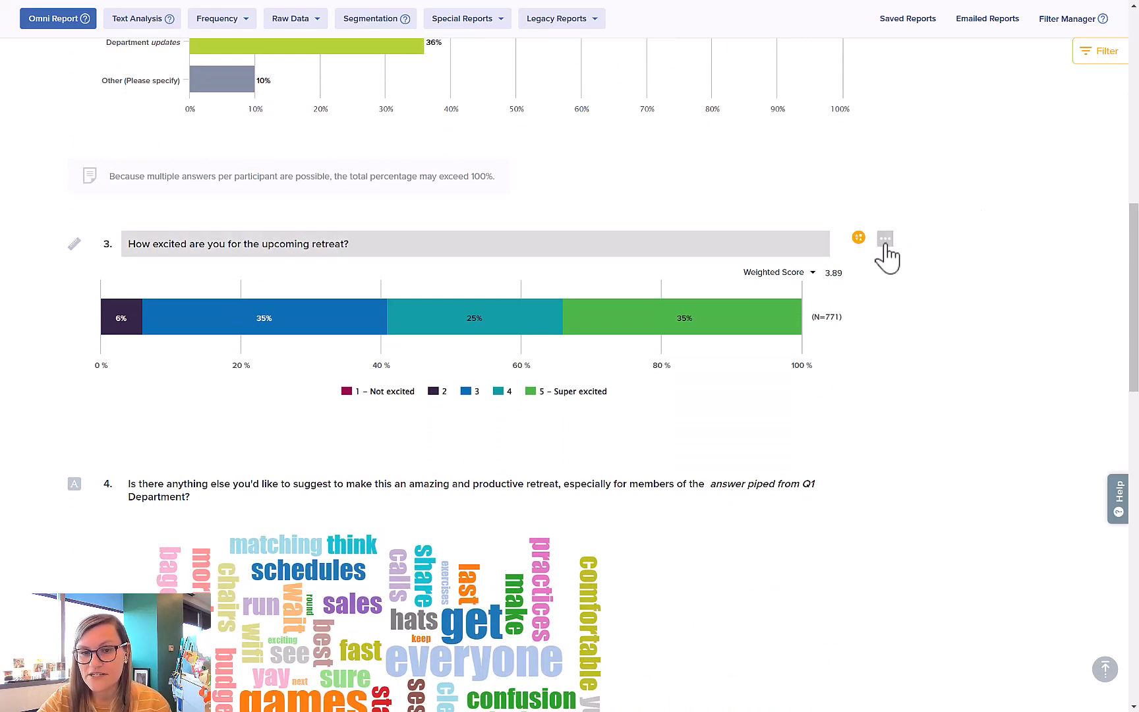
click(885, 247)
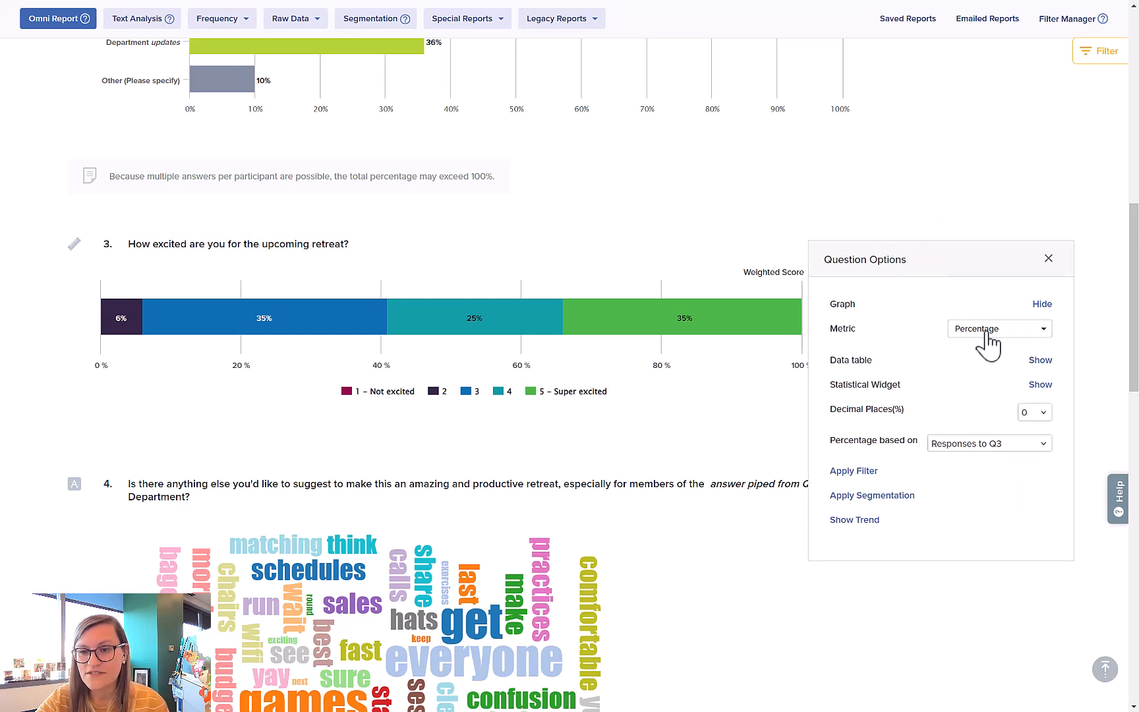
click(985, 331)
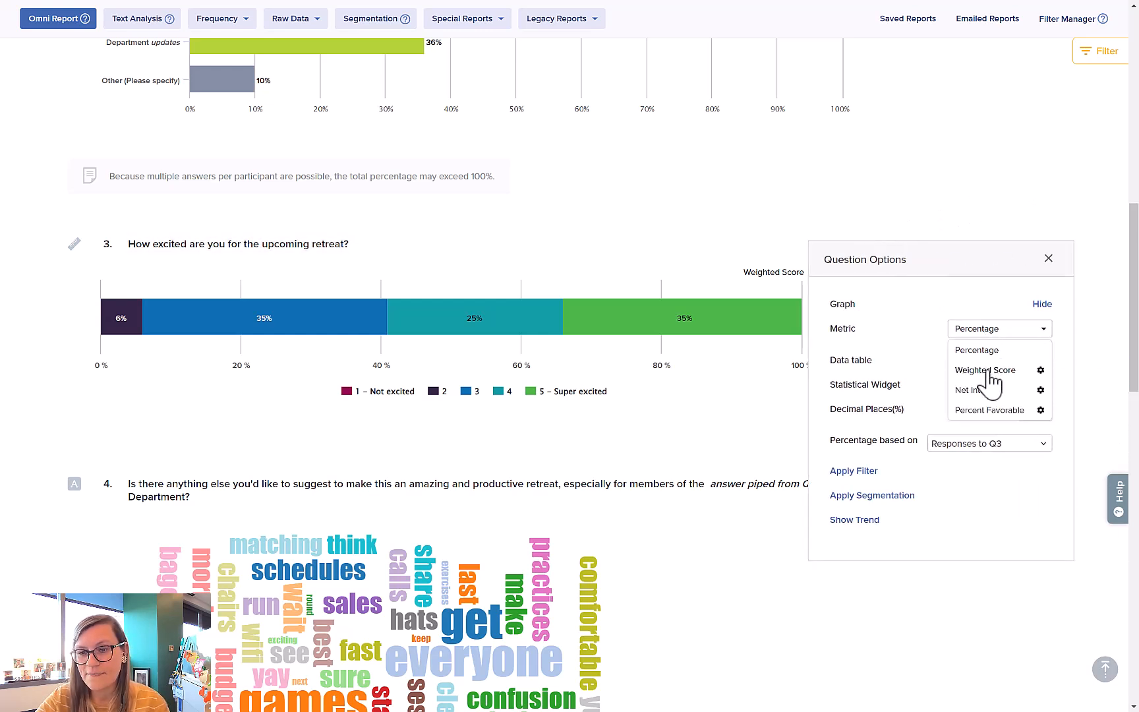
click(987, 371)
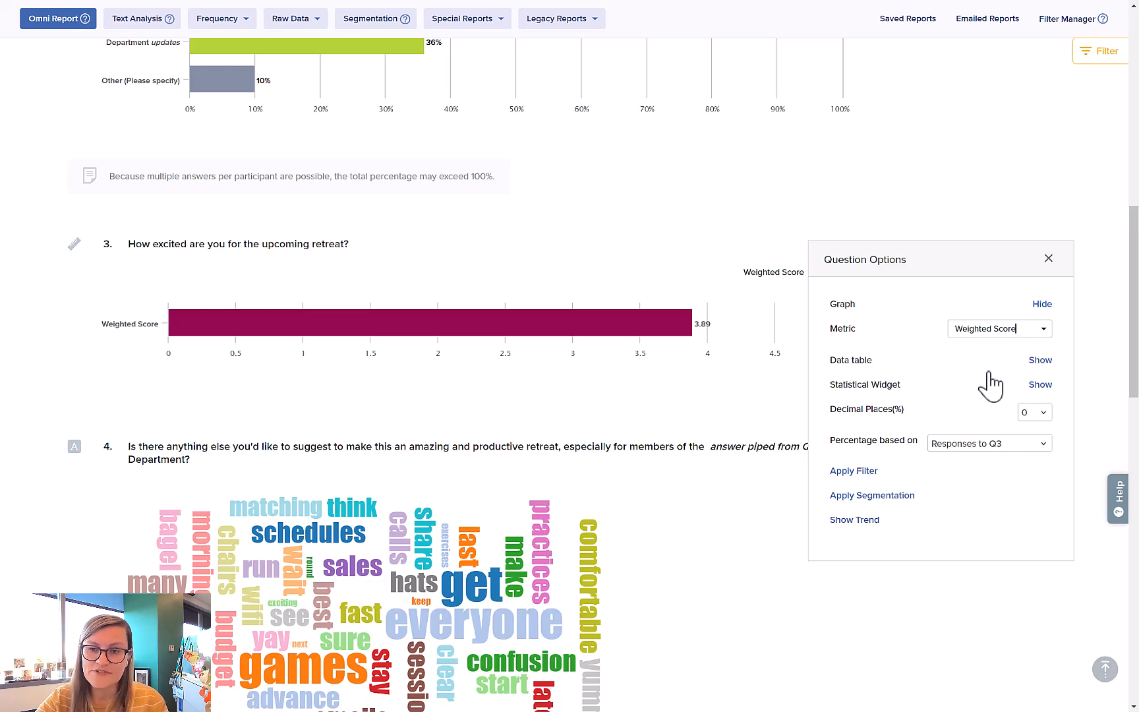
click(1048, 258)
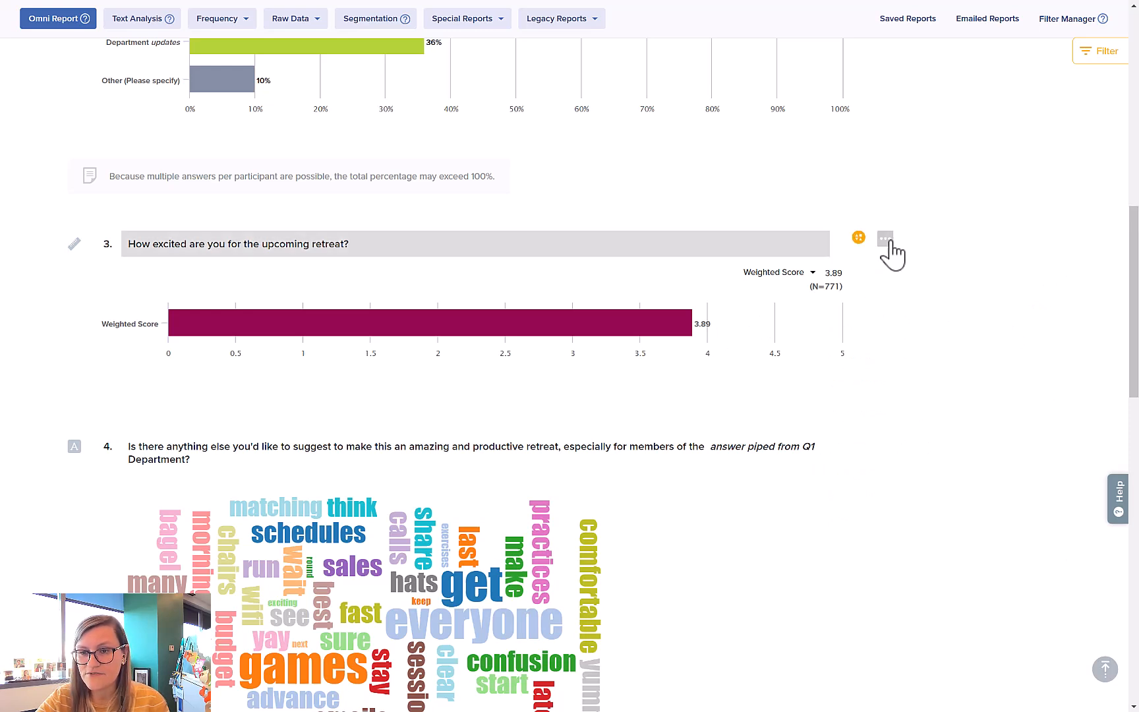
- Segment the results of "How excited are you for the upcoming retreat?" by all answer options of "What is your department?", for this question only
click(886, 243)
click(977, 336)
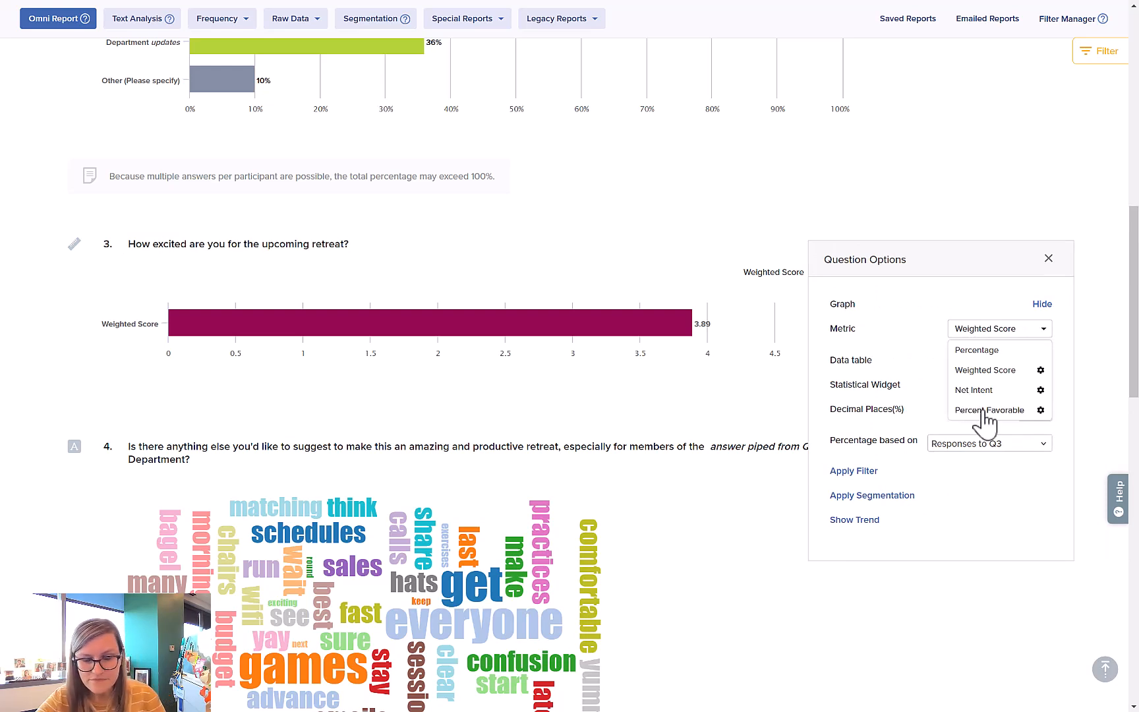
click(900, 503)
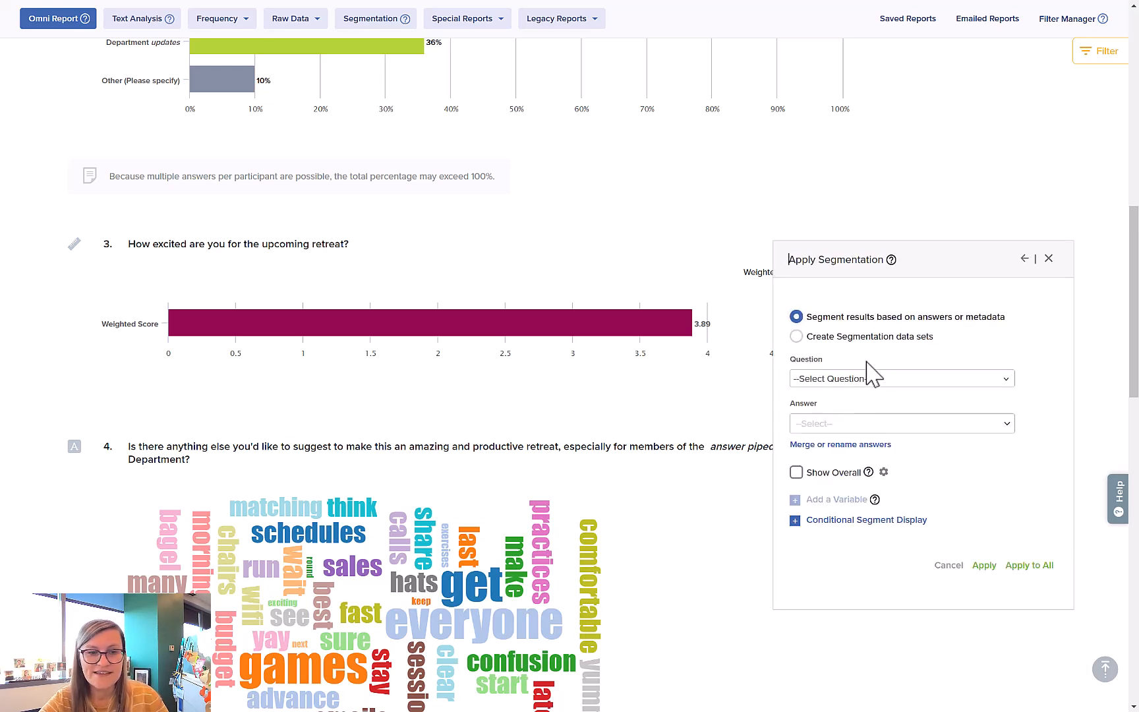
click(871, 381)
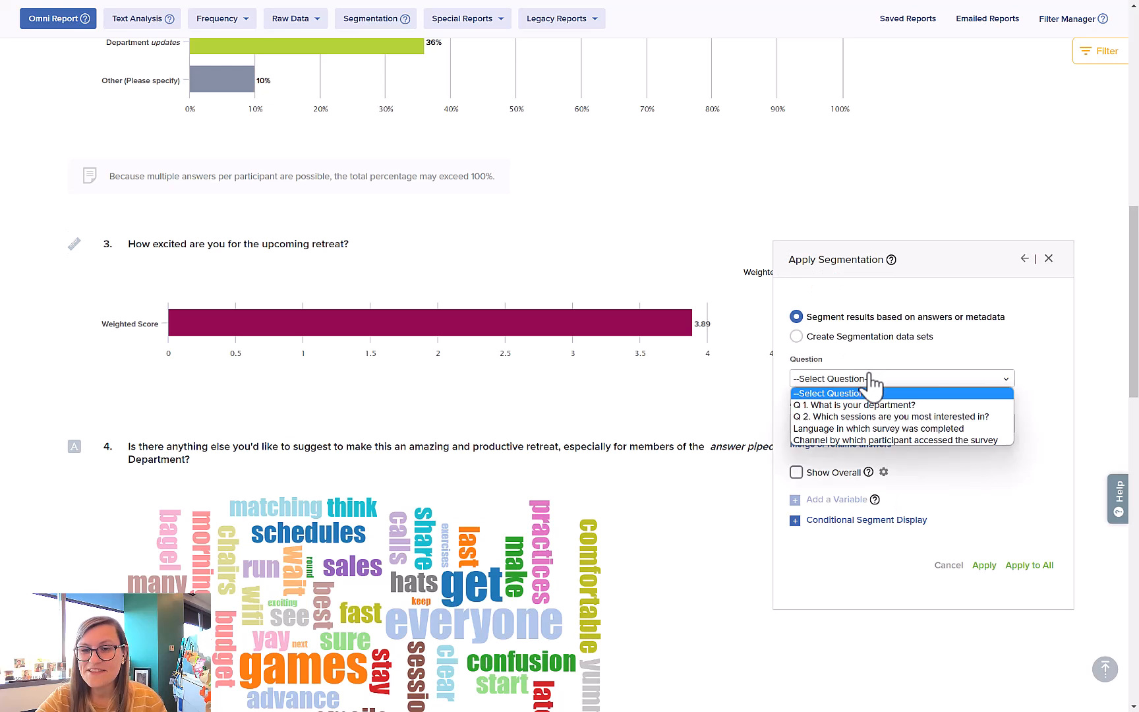
click(878, 406)
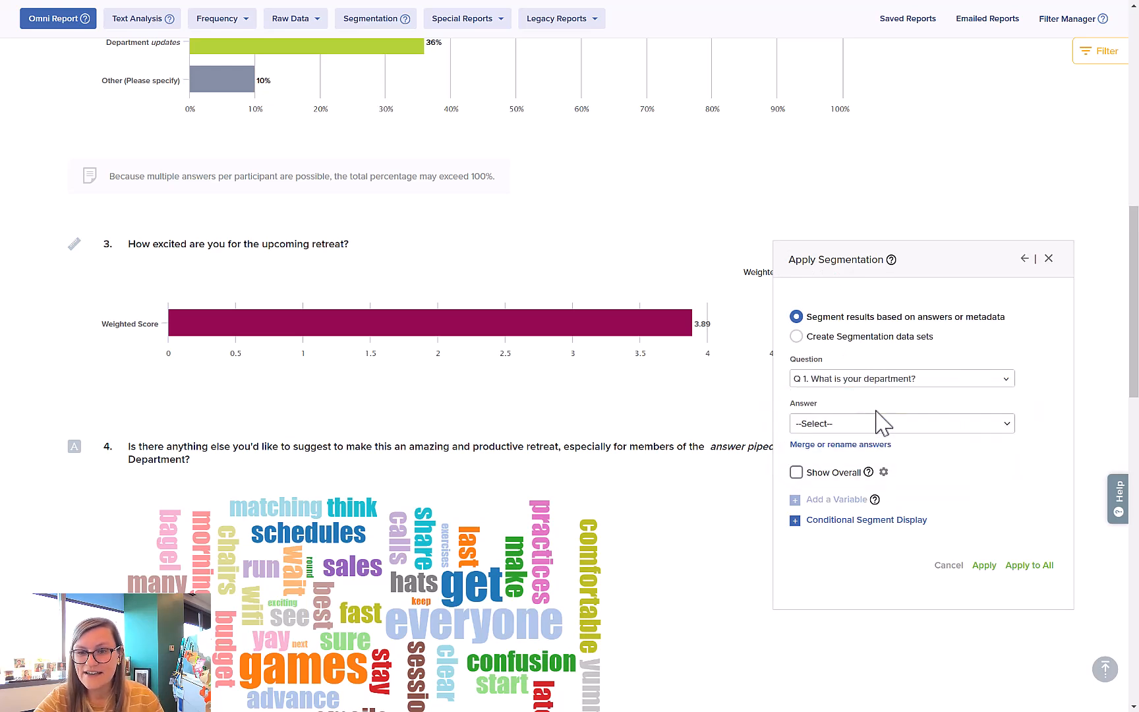
click(874, 427)
click(798, 468)
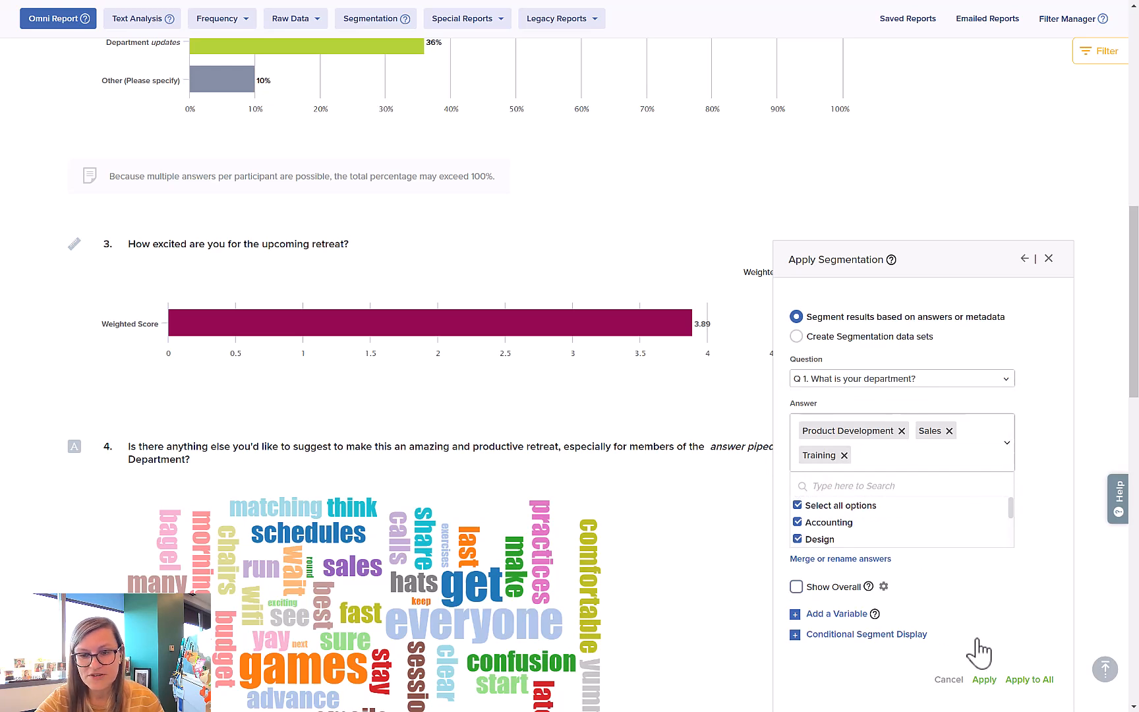
click(987, 676)
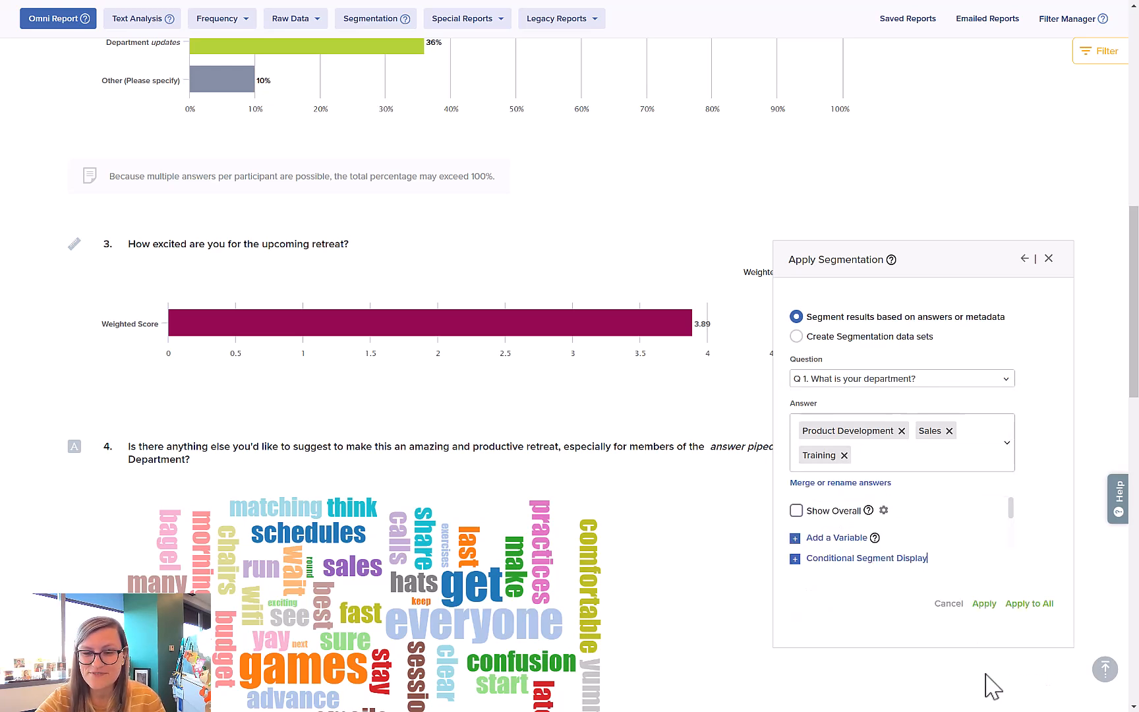
click(983, 605)
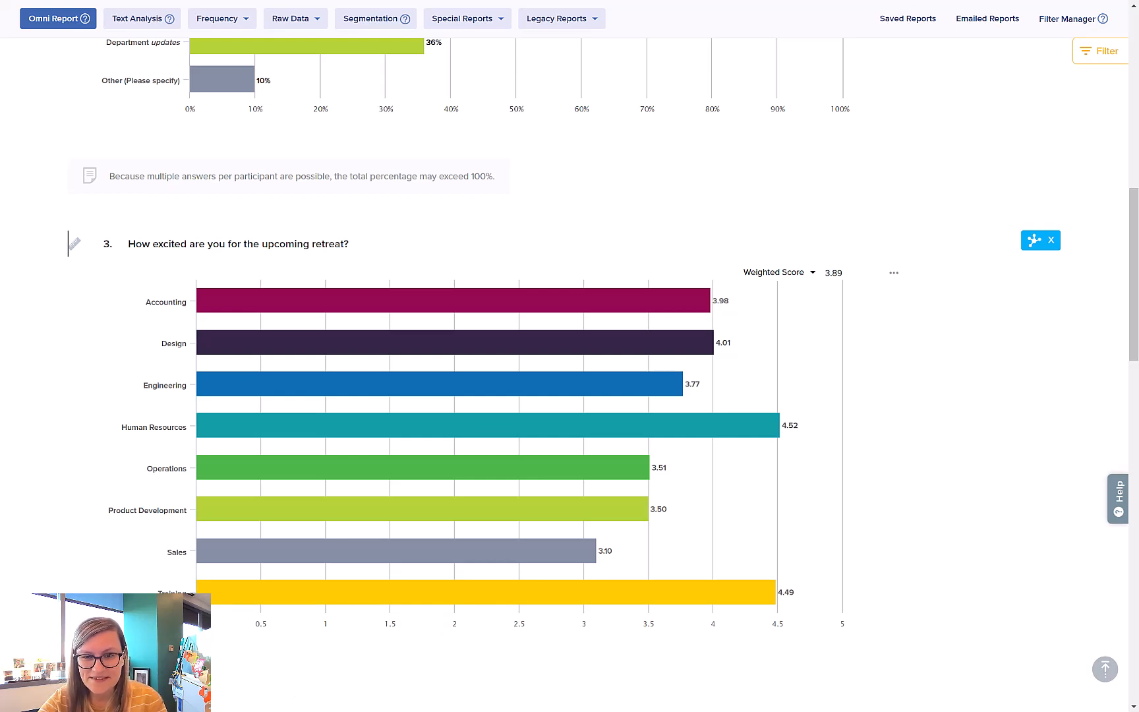
- Return to the start of the Retreat Planning report and open its Dashboard to view the added graphs
click(1104, 670)
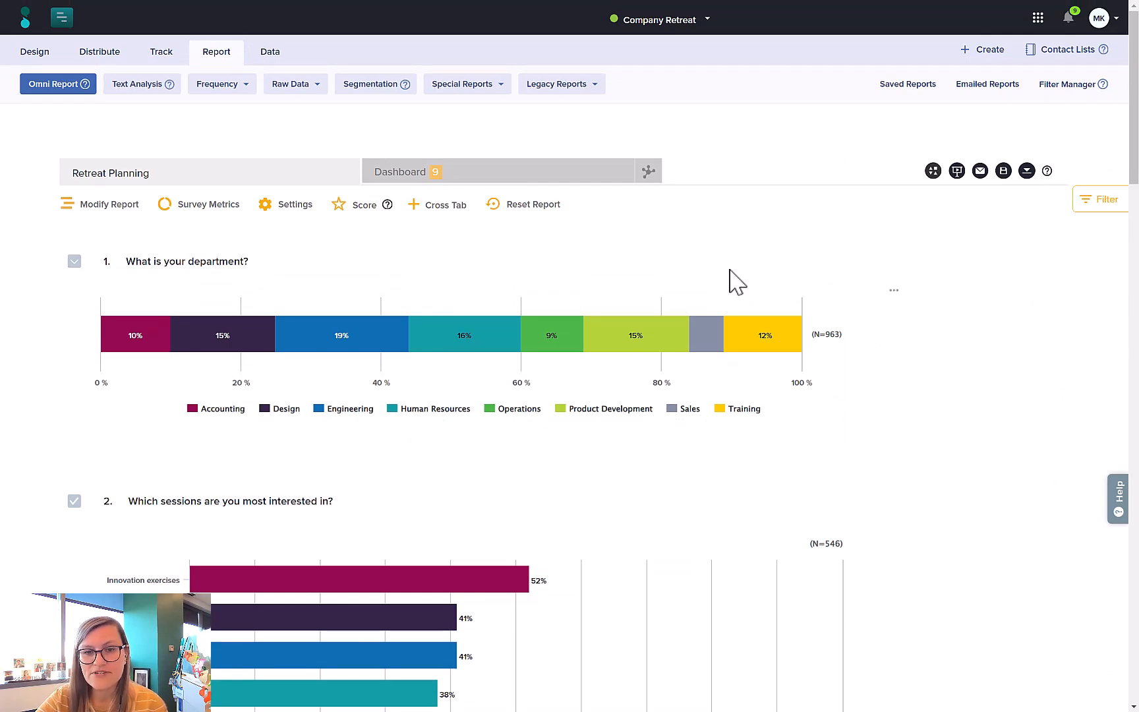
mouse_move(800, 271)
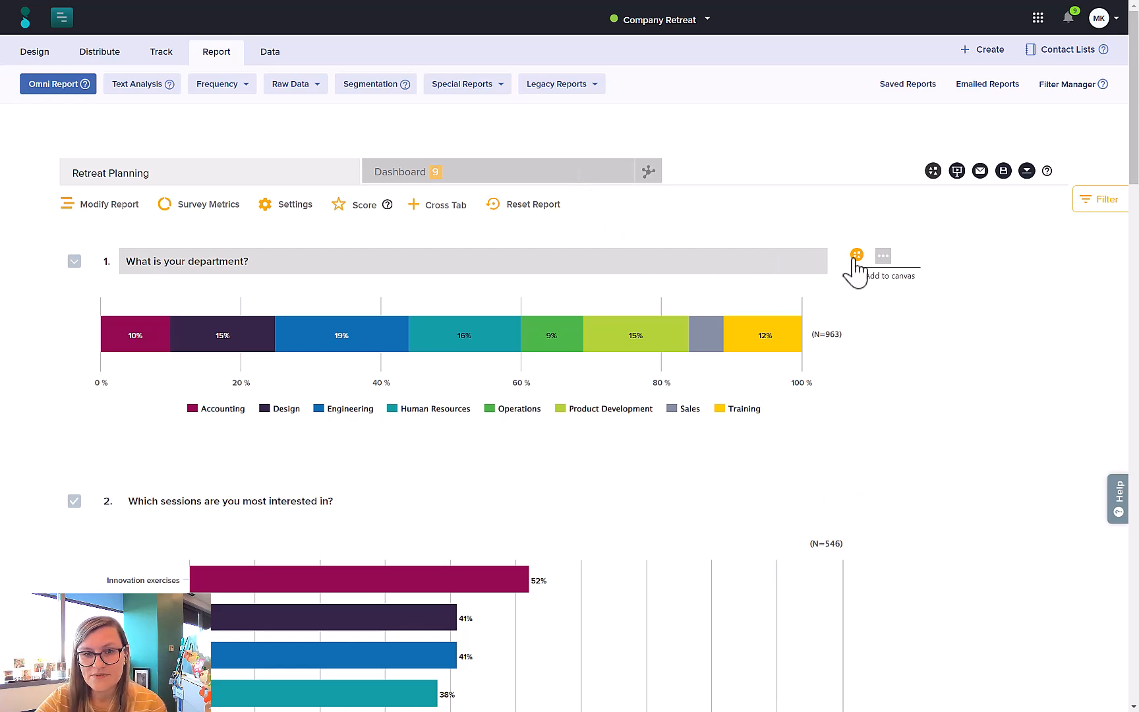
click(579, 175)
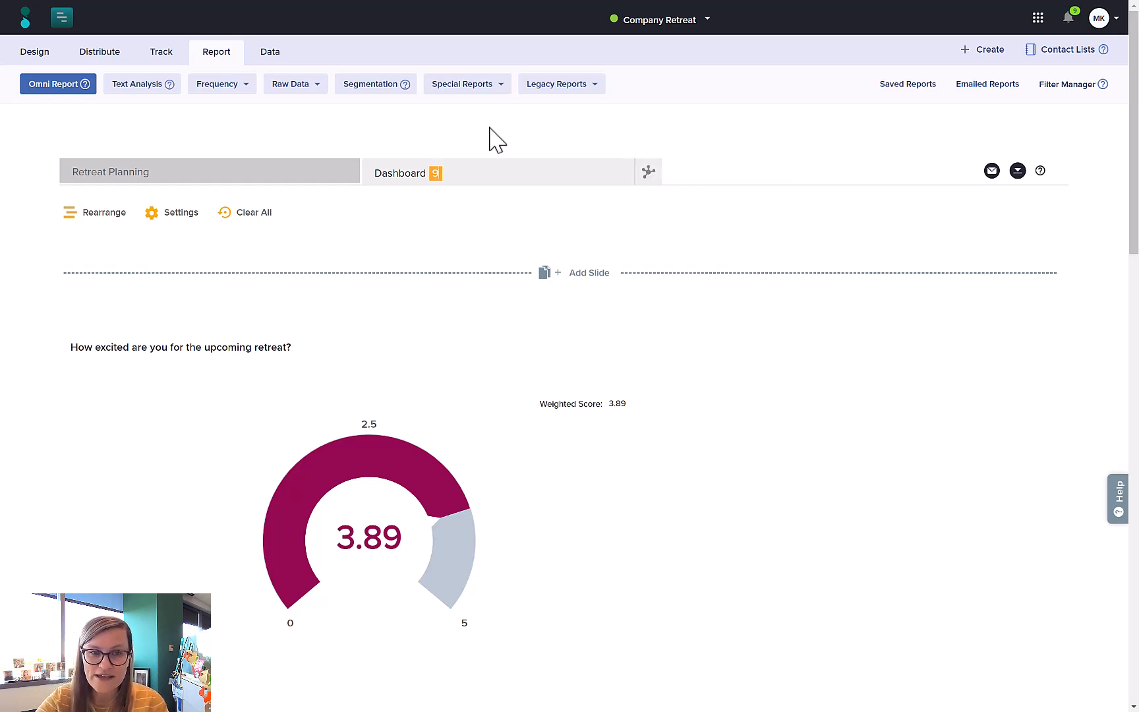
click(319, 91)
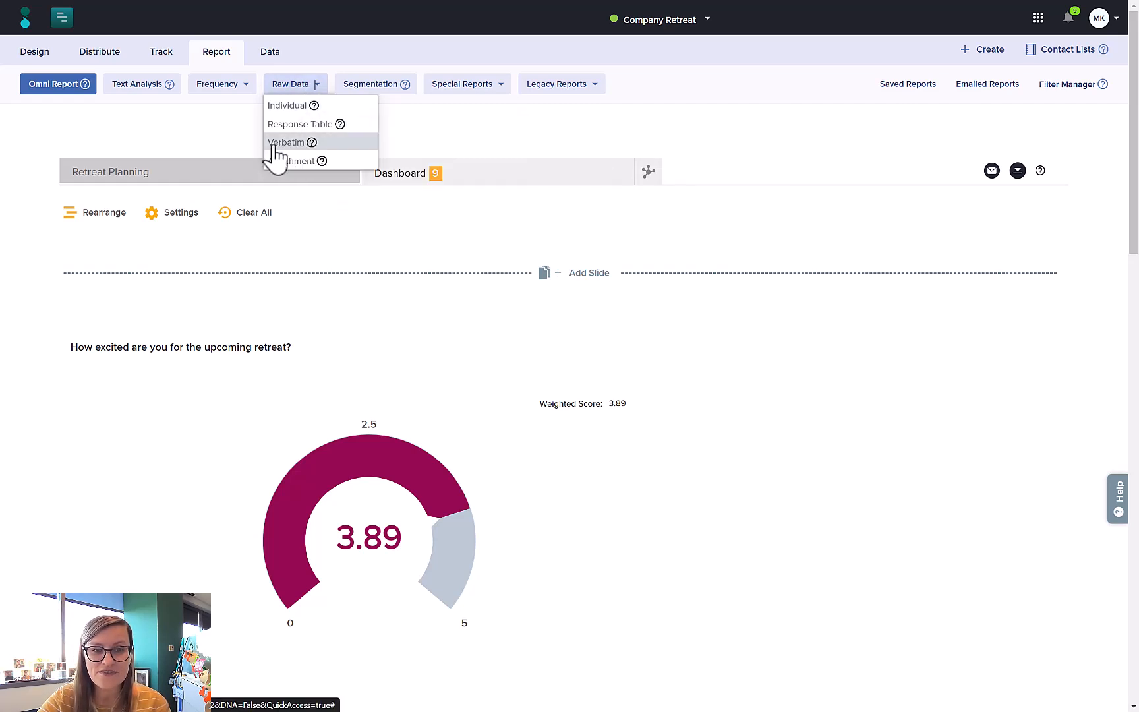
click(254, 136)
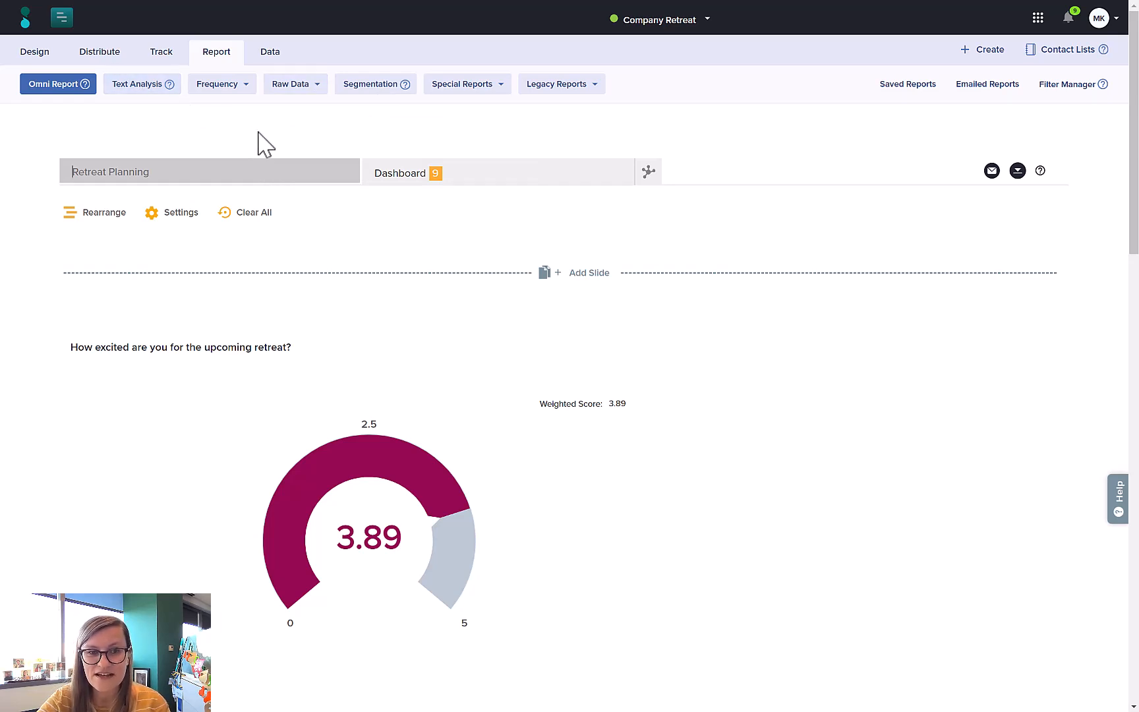
click(315, 92)
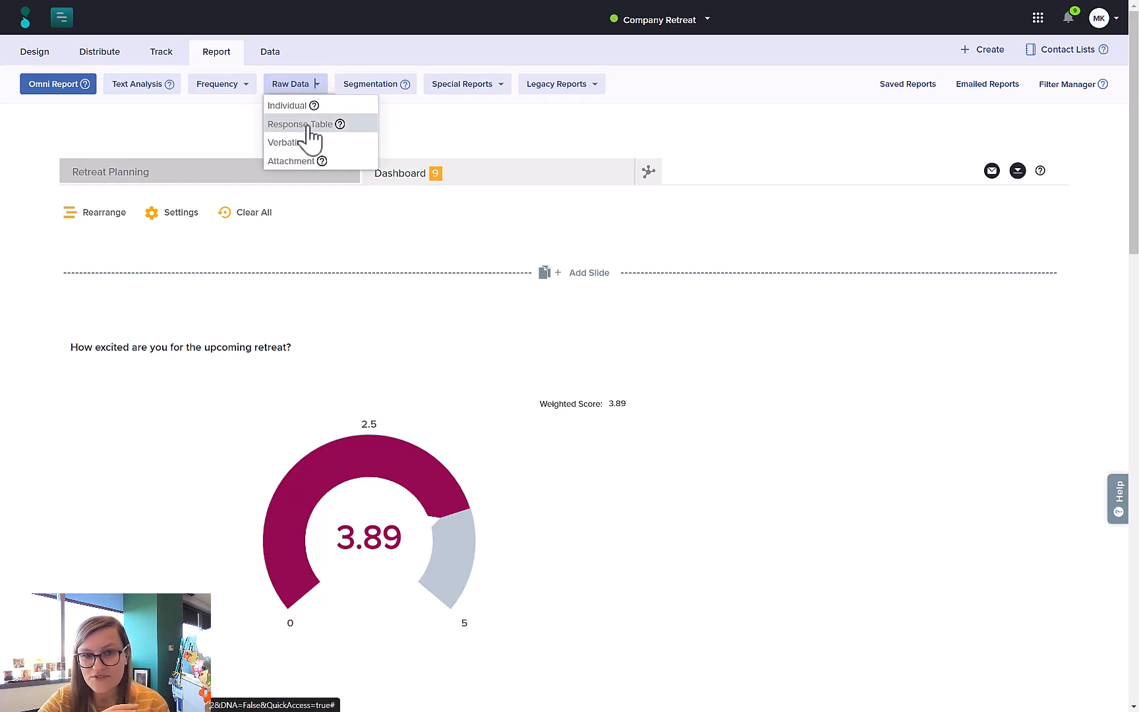
click(434, 128)
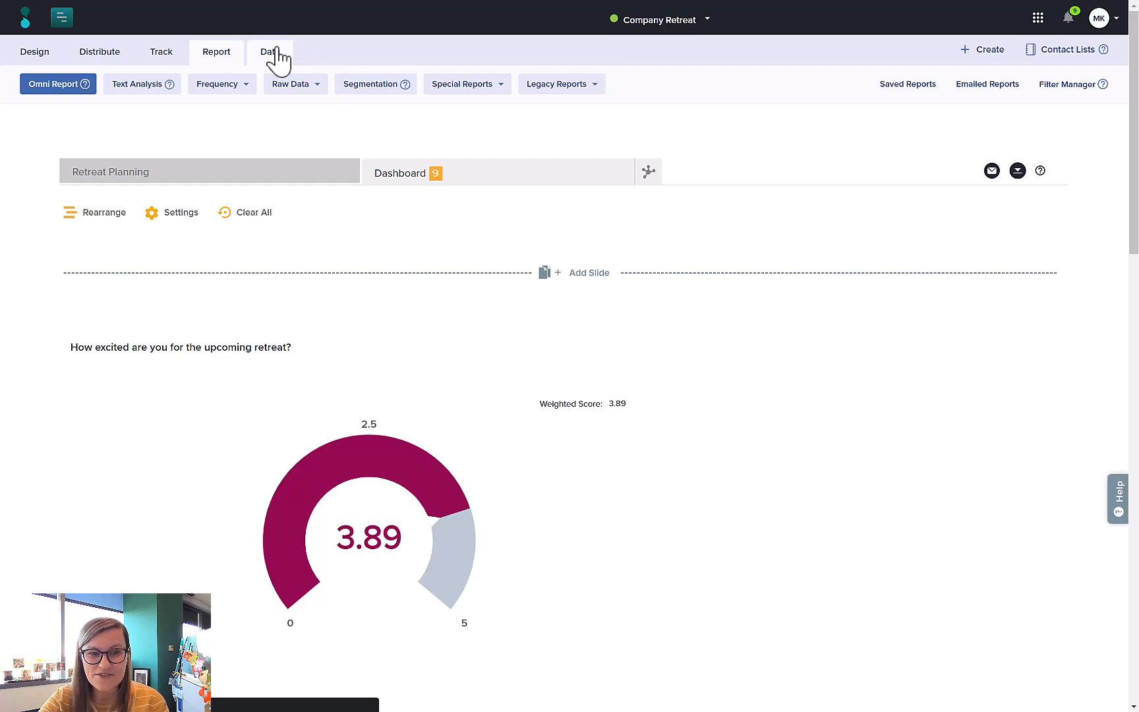
- Show the export formats available for the Company Retreat project's data and open the in-app help
click(269, 58)
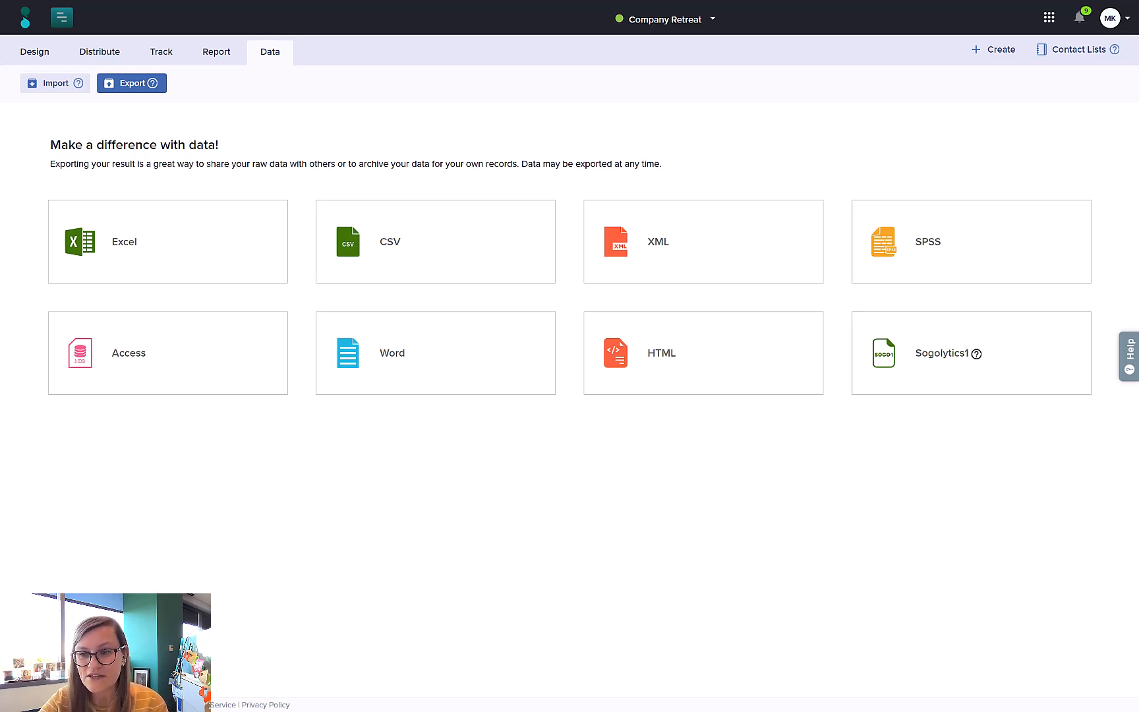
click(1130, 360)
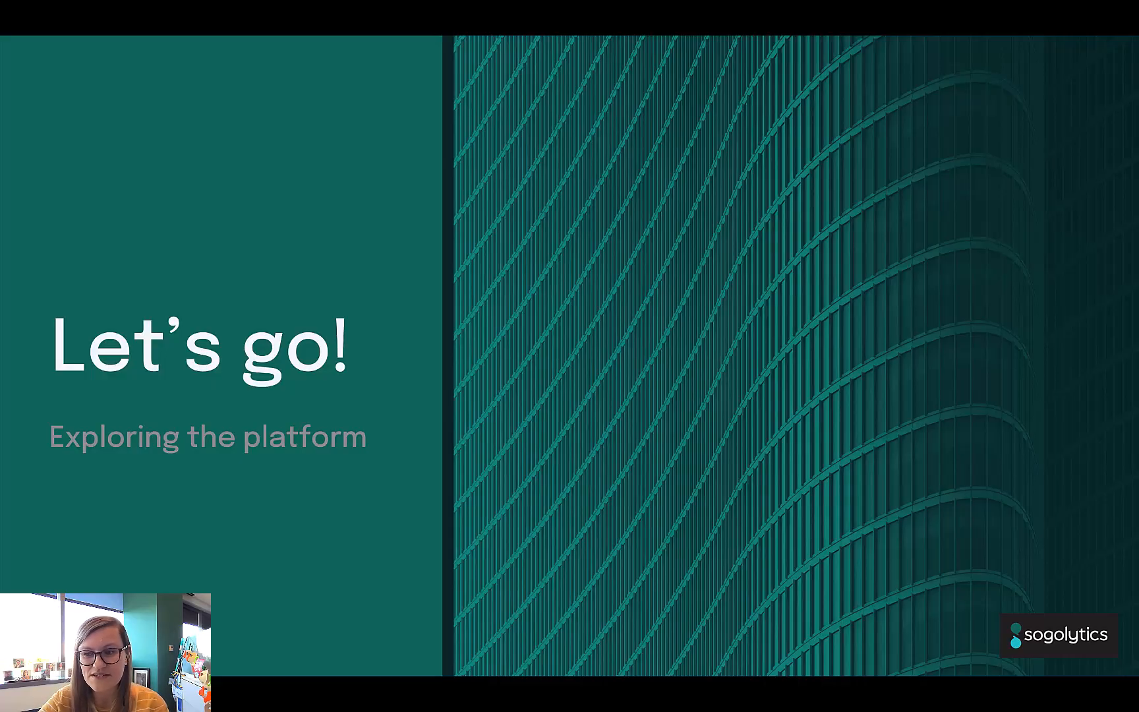
key(Right)
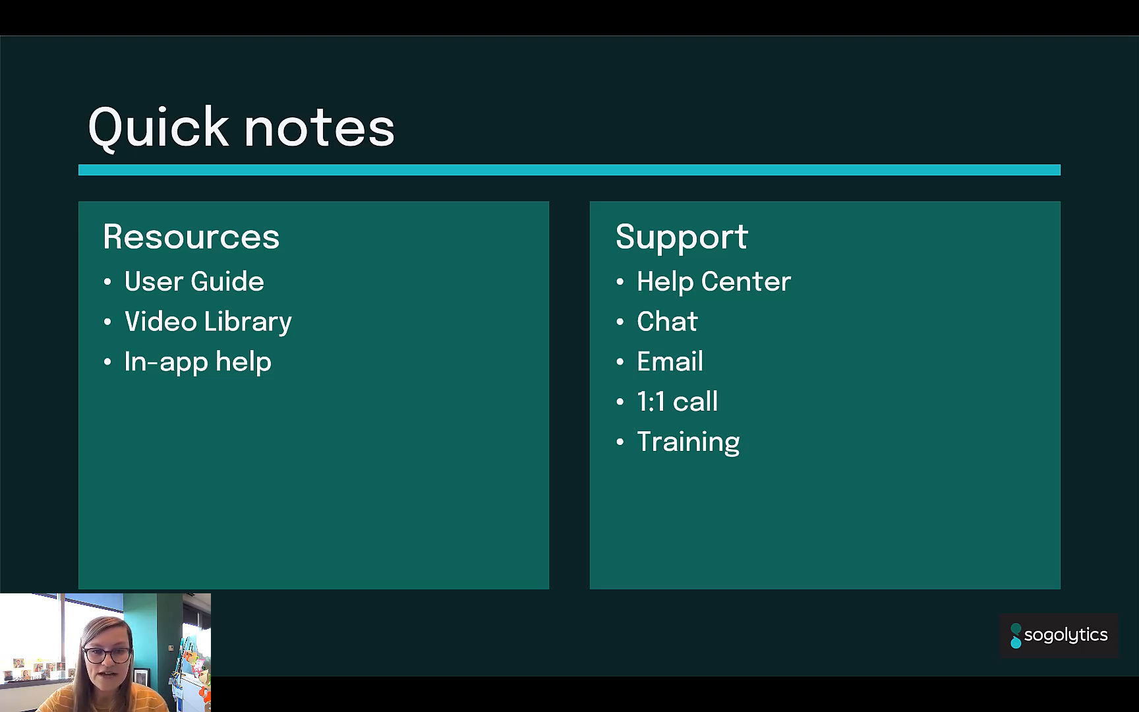
key(Right)
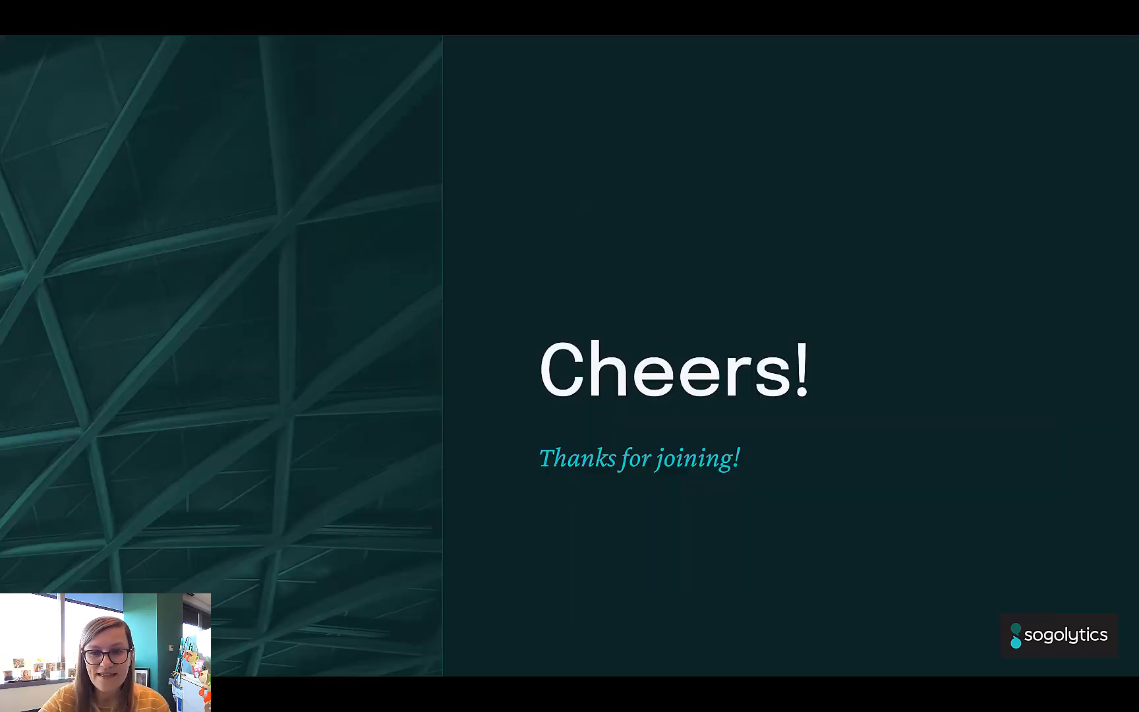